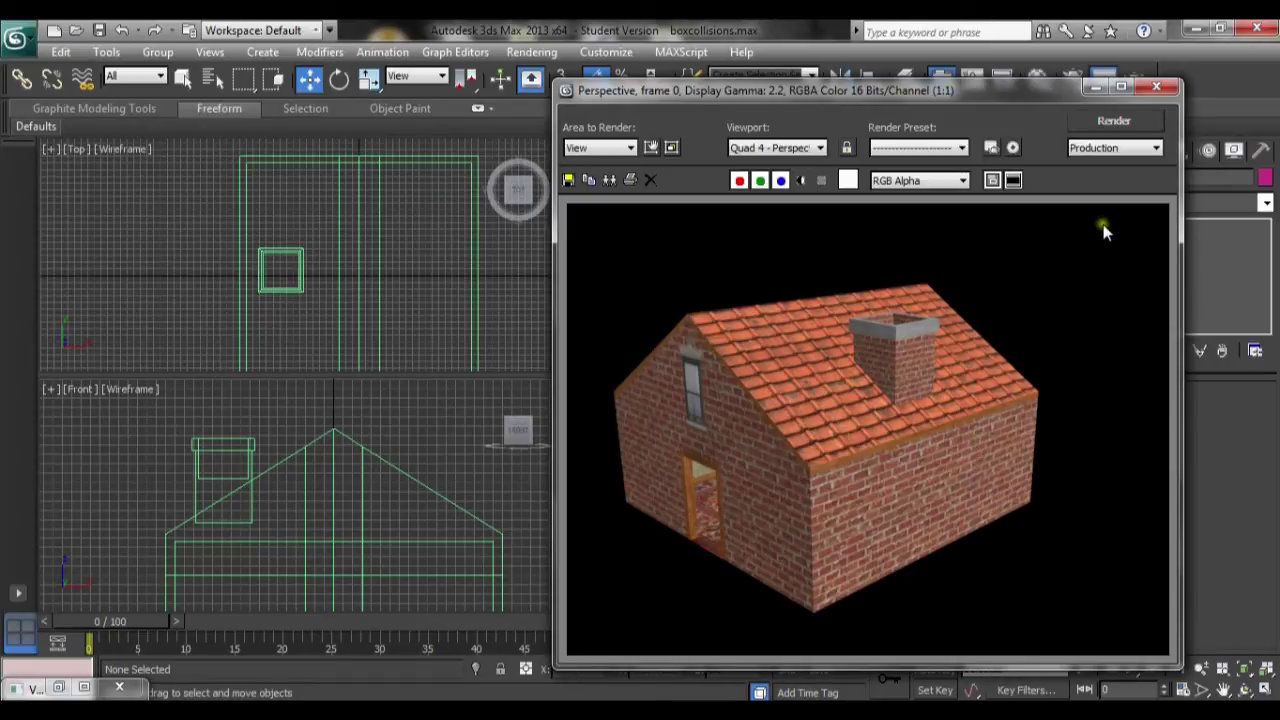
# Close the render and create a thin box about 347 long, 9 wide and 128 high beside the house's long wall
pyautogui.click(1158, 88)
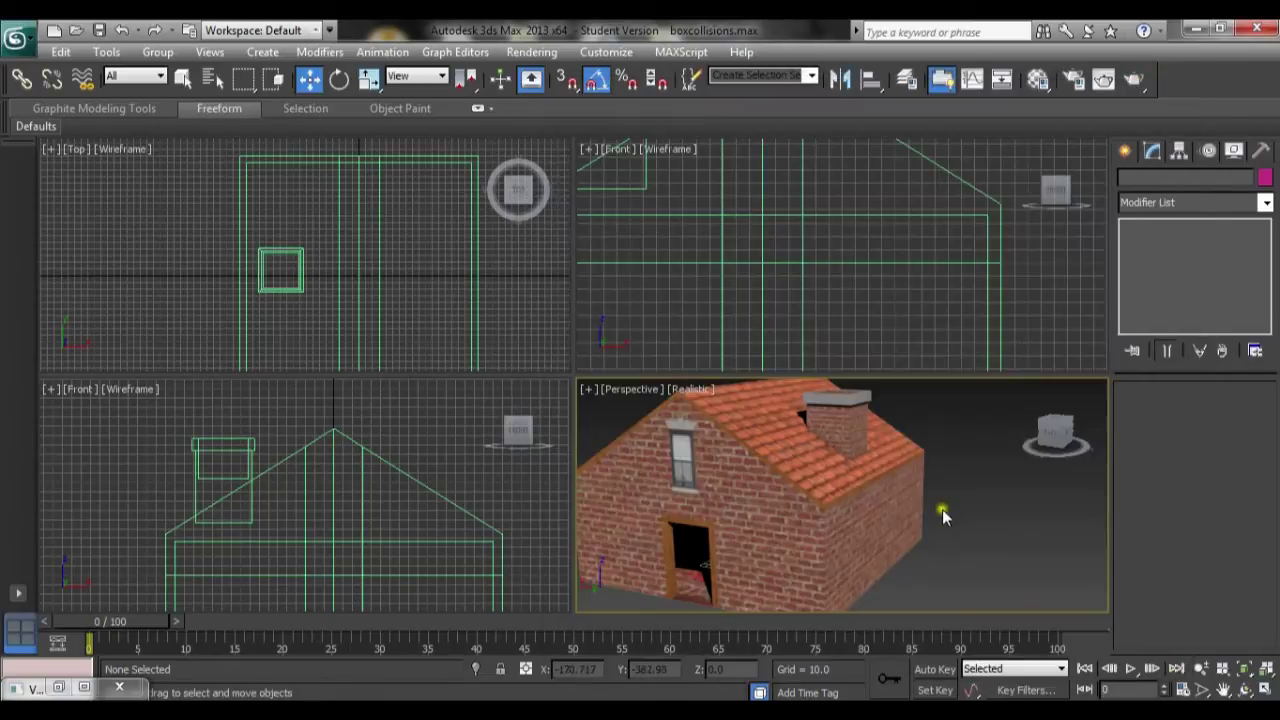
pyautogui.keyDown('alt'); pyautogui.moveTo(958, 517); pyautogui.dragTo(866, 541, button='middle'); pyautogui.keyUp('alt')
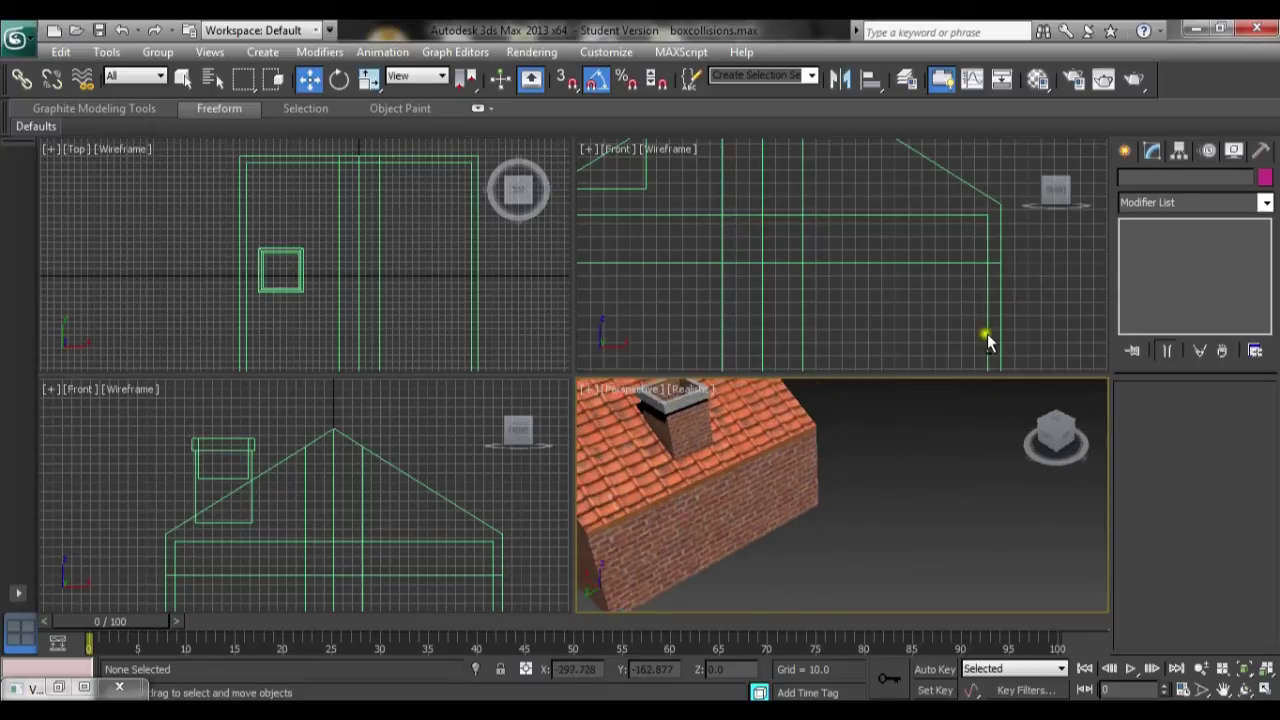
pyautogui.click(1124, 150)
pyautogui.click(1158, 271)
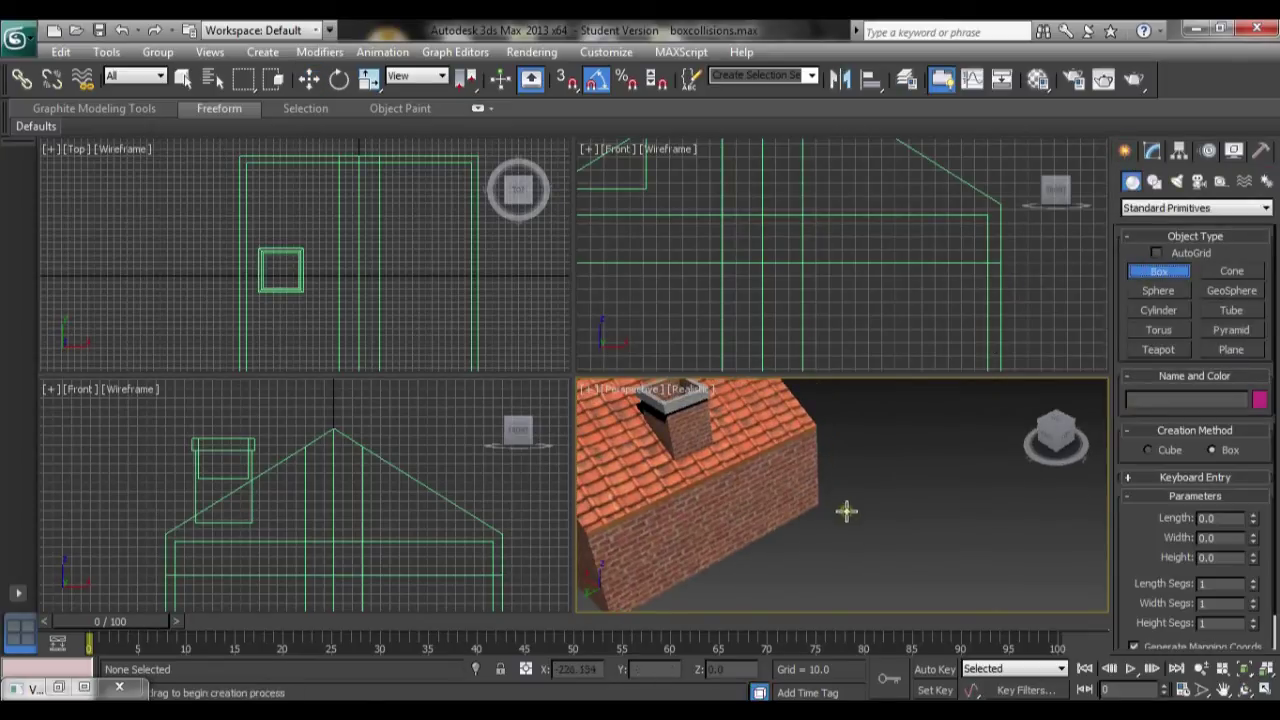
pyautogui.moveTo(851, 520); pyautogui.dragTo(646, 643)
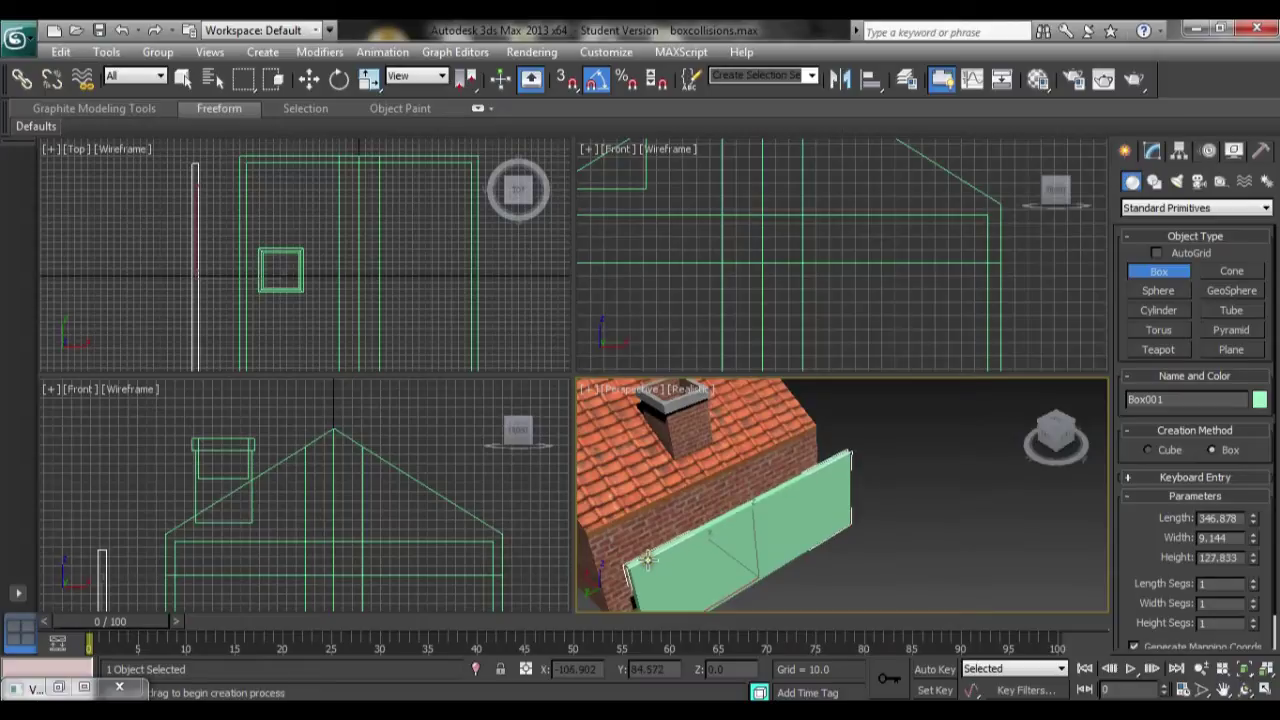
pyautogui.click(648, 560)
# Rename the new box UCX_BUILDING
pyautogui.moveTo(838, 526); pyautogui.dragTo(896, 509, button='middle')
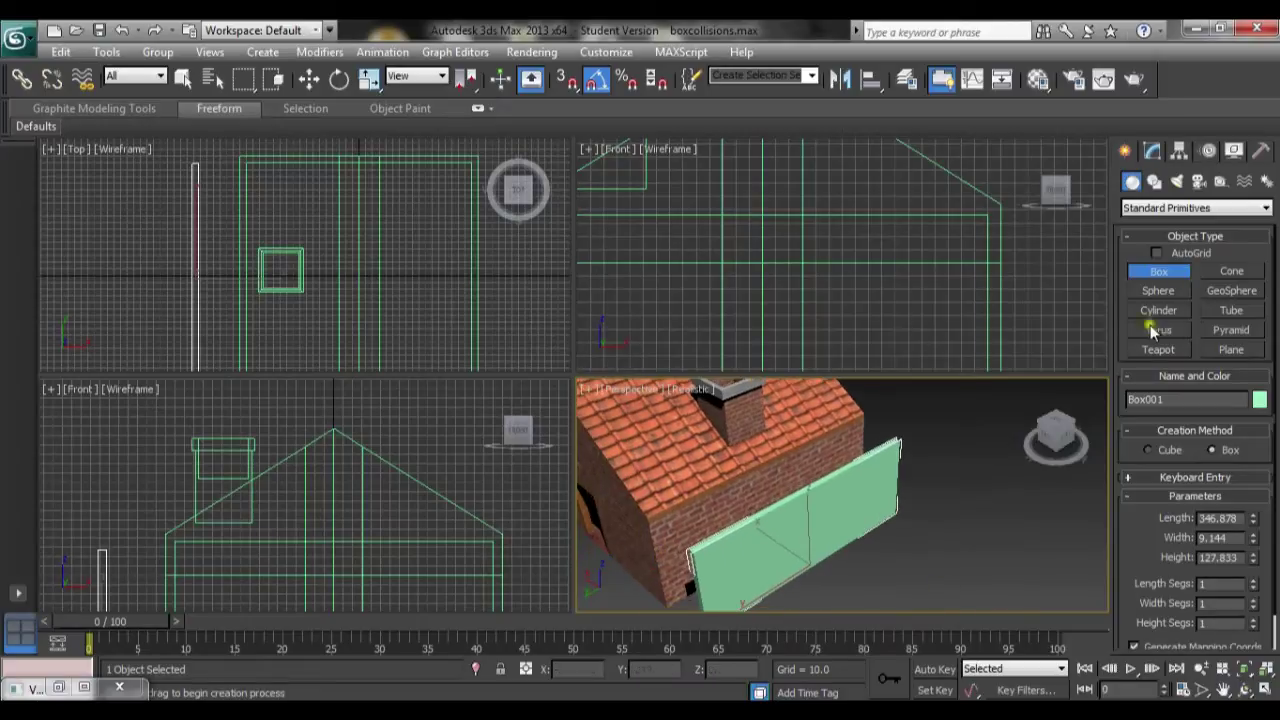
pyautogui.click(1153, 151)
pyautogui.press('w')
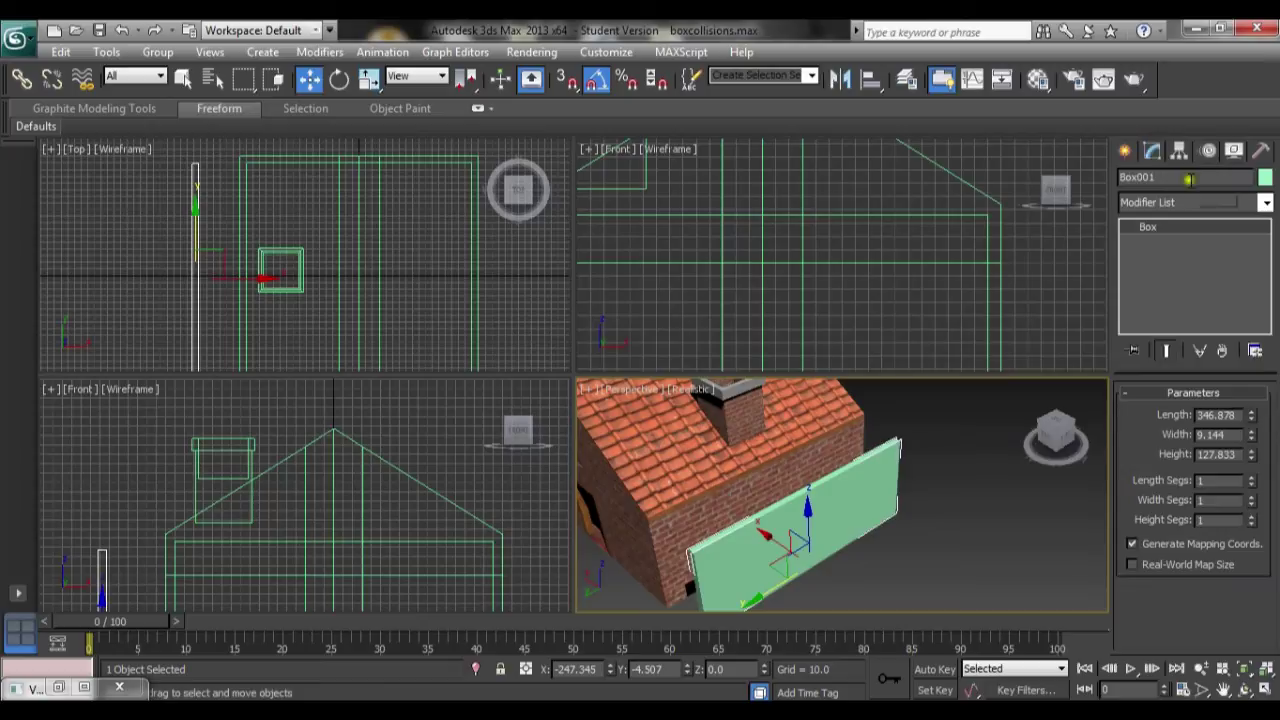
pyautogui.moveTo(1189, 179); pyautogui.dragTo(845, 148)
pyautogui.write('UCX_BUILDING')
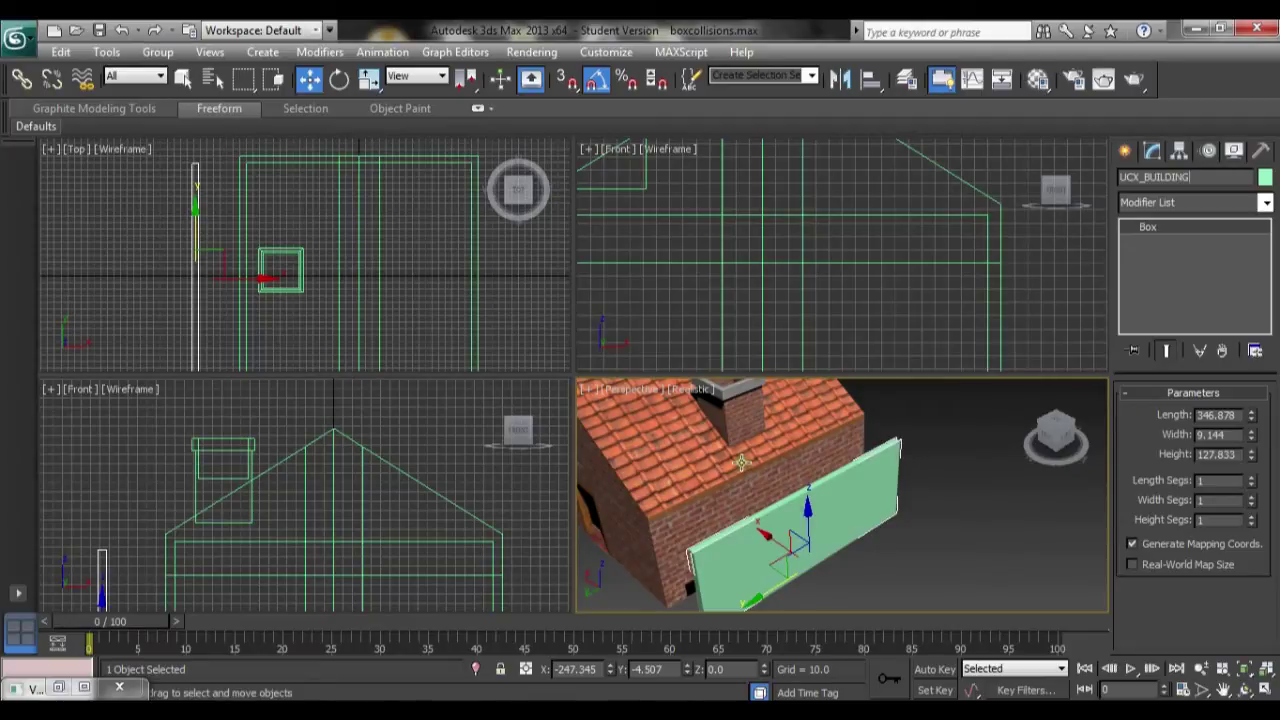
# Select the house and the collision box in turn to compare their object names
pyautogui.click(935, 528)
pyautogui.click(763, 466)
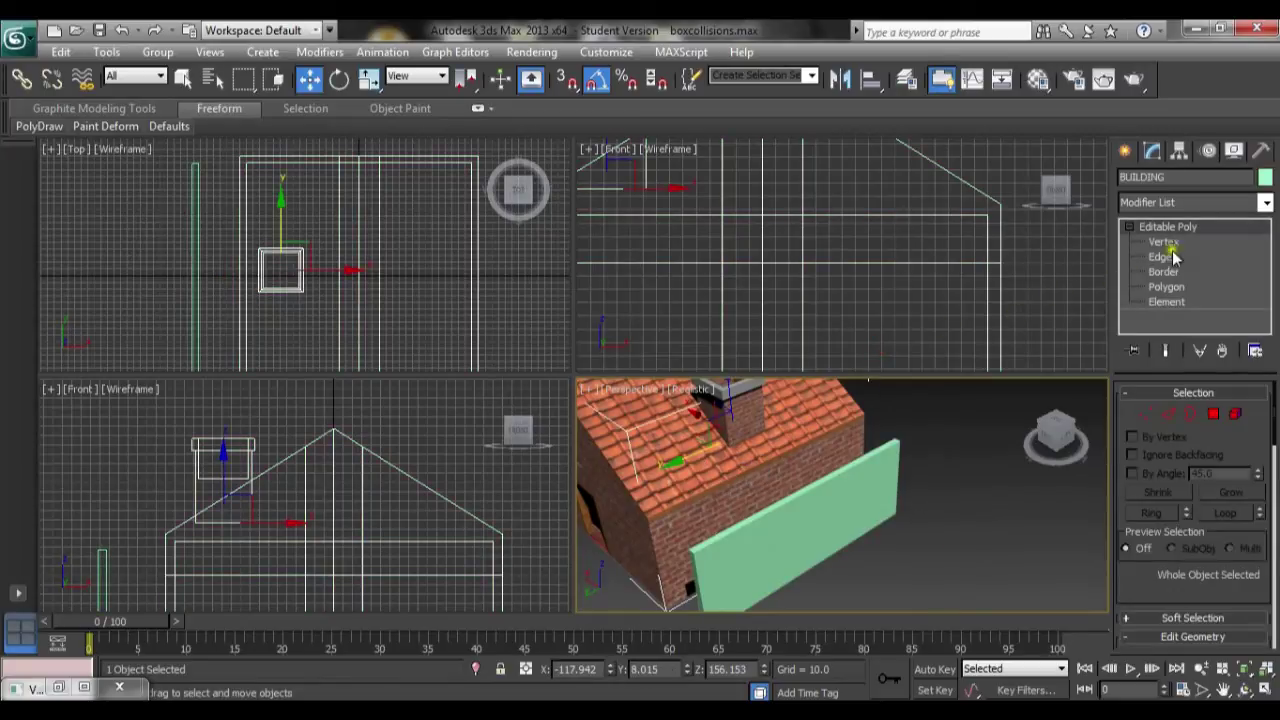
pyautogui.click(896, 505)
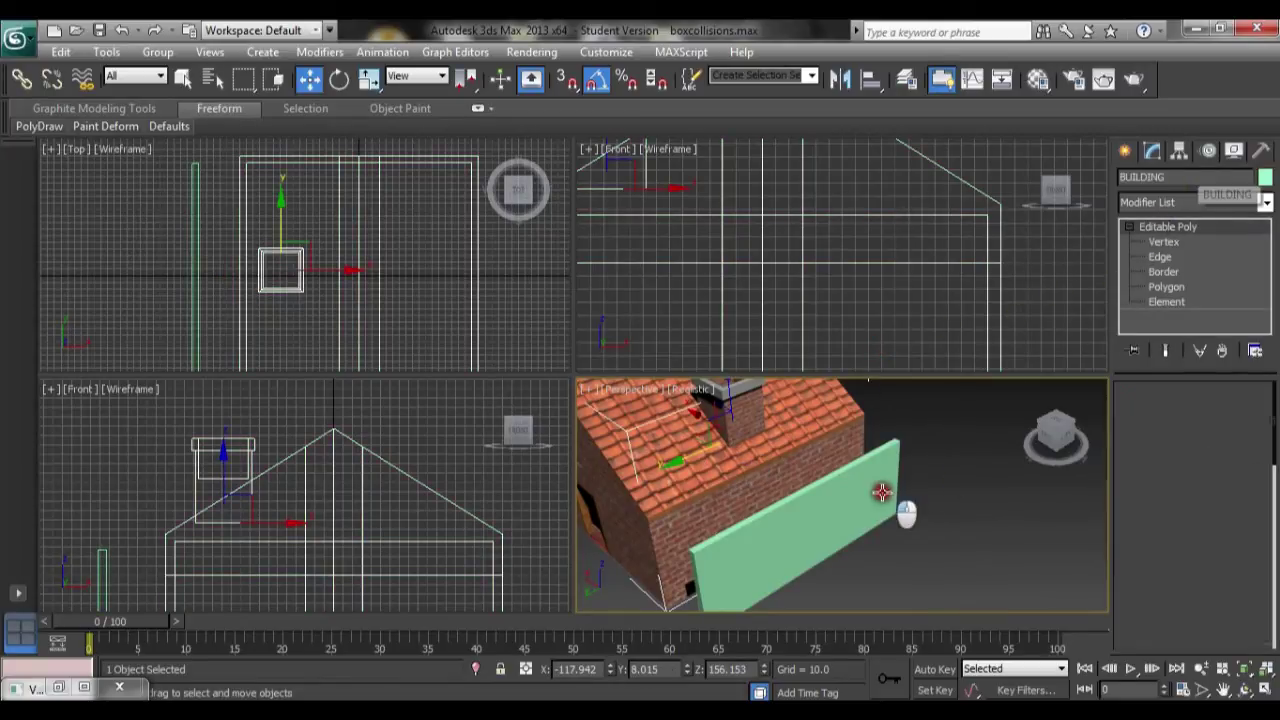
pyautogui.click(711, 477)
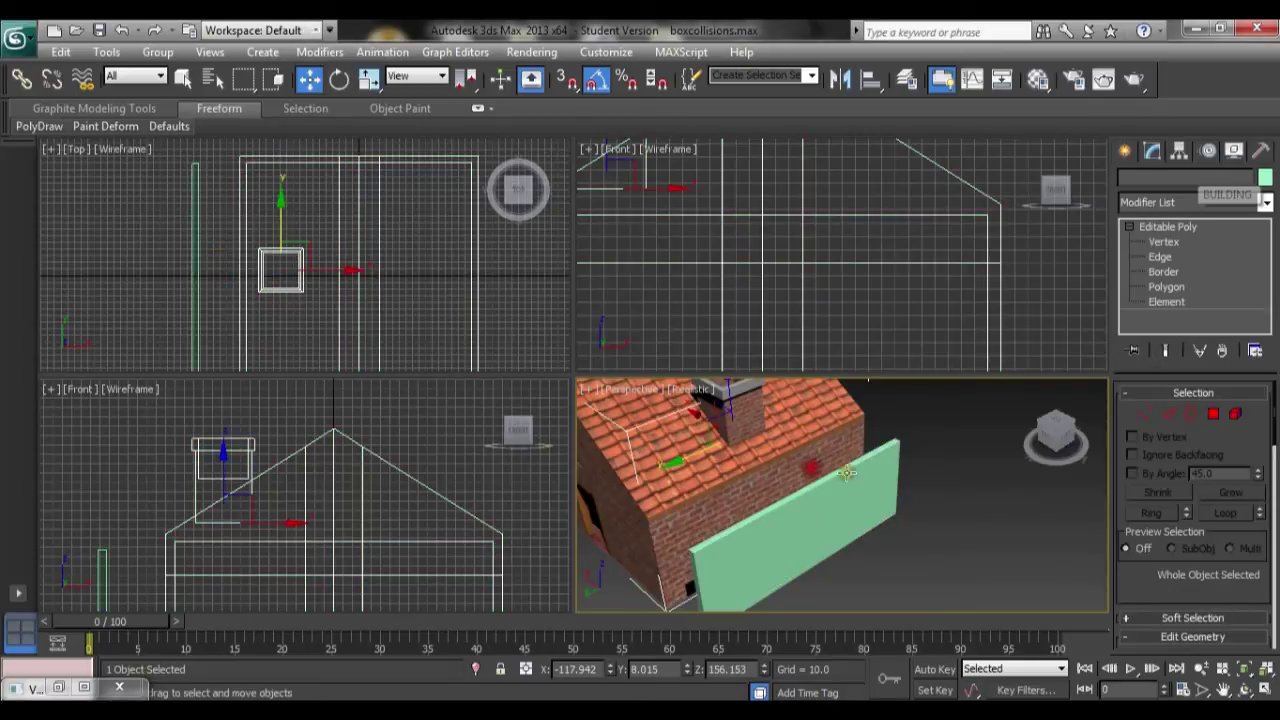
pyautogui.click(860, 507)
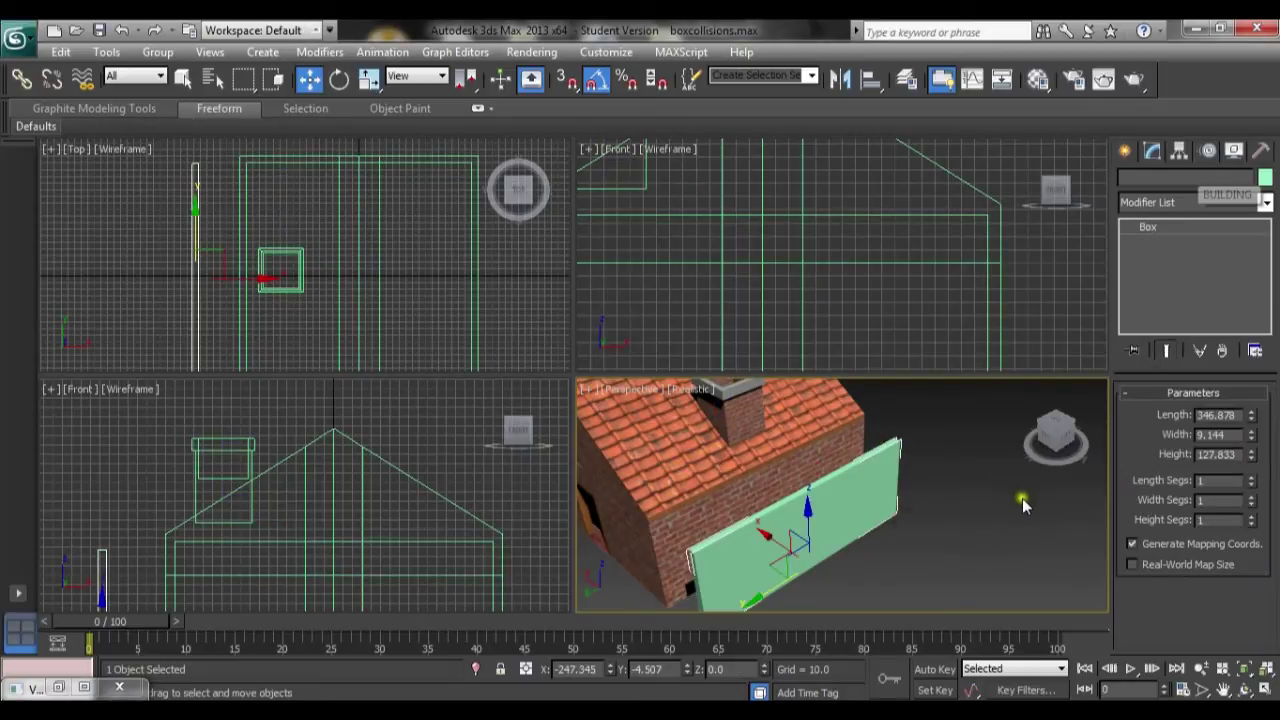
# Scale the box to about 38% on X and move it into the house's side wall at X about -175.3
pyautogui.press('e')
pyautogui.press('w')
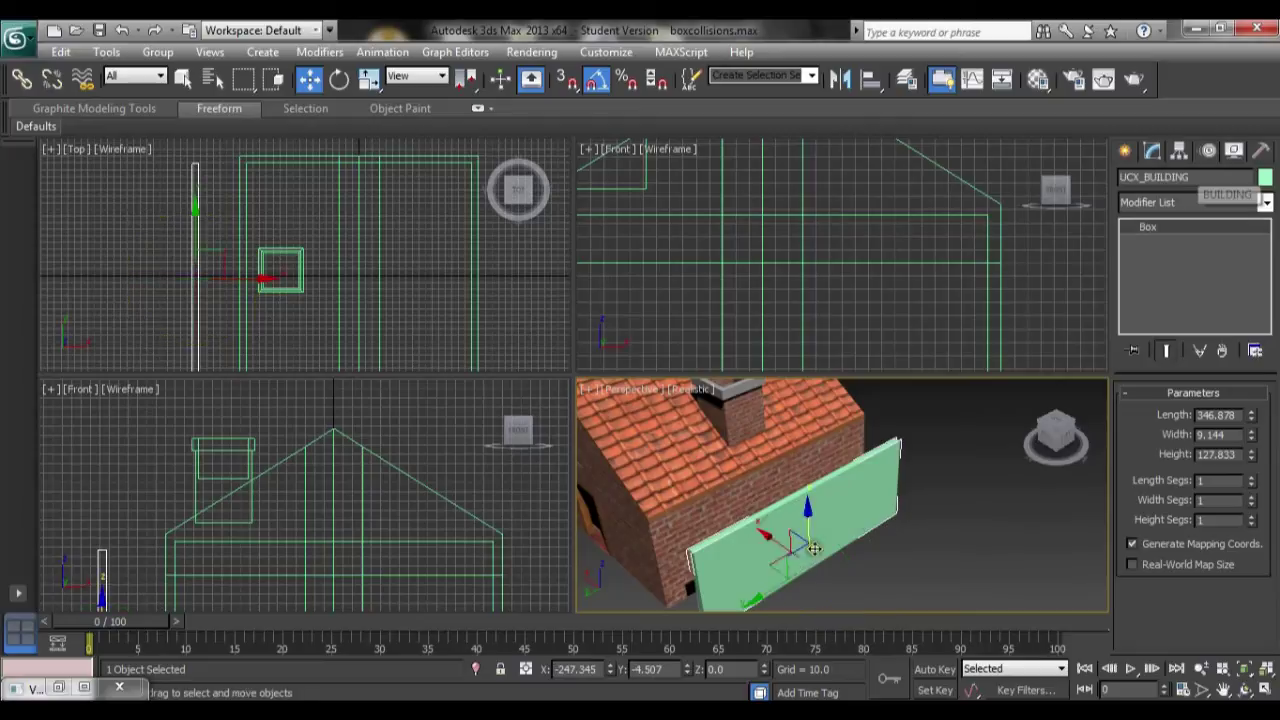
pyautogui.press('r')
pyautogui.moveTo(842, 582); pyautogui.dragTo(766, 563)
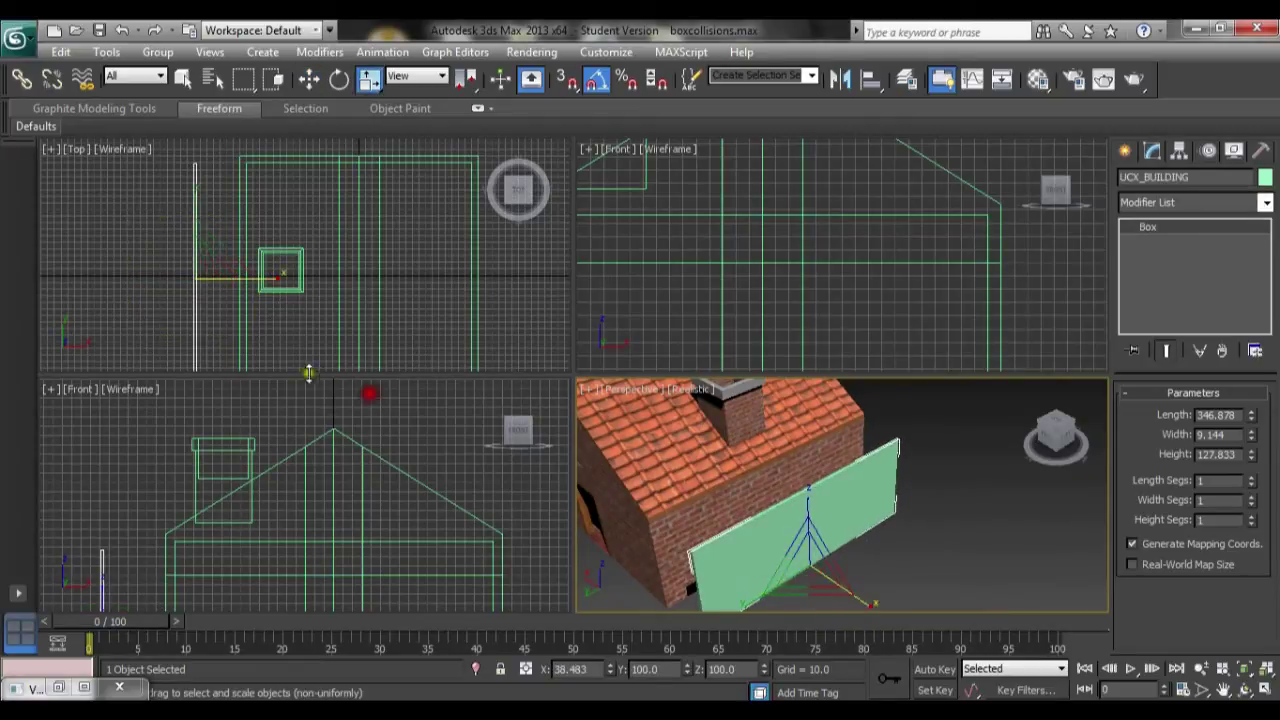
pyautogui.press('e')
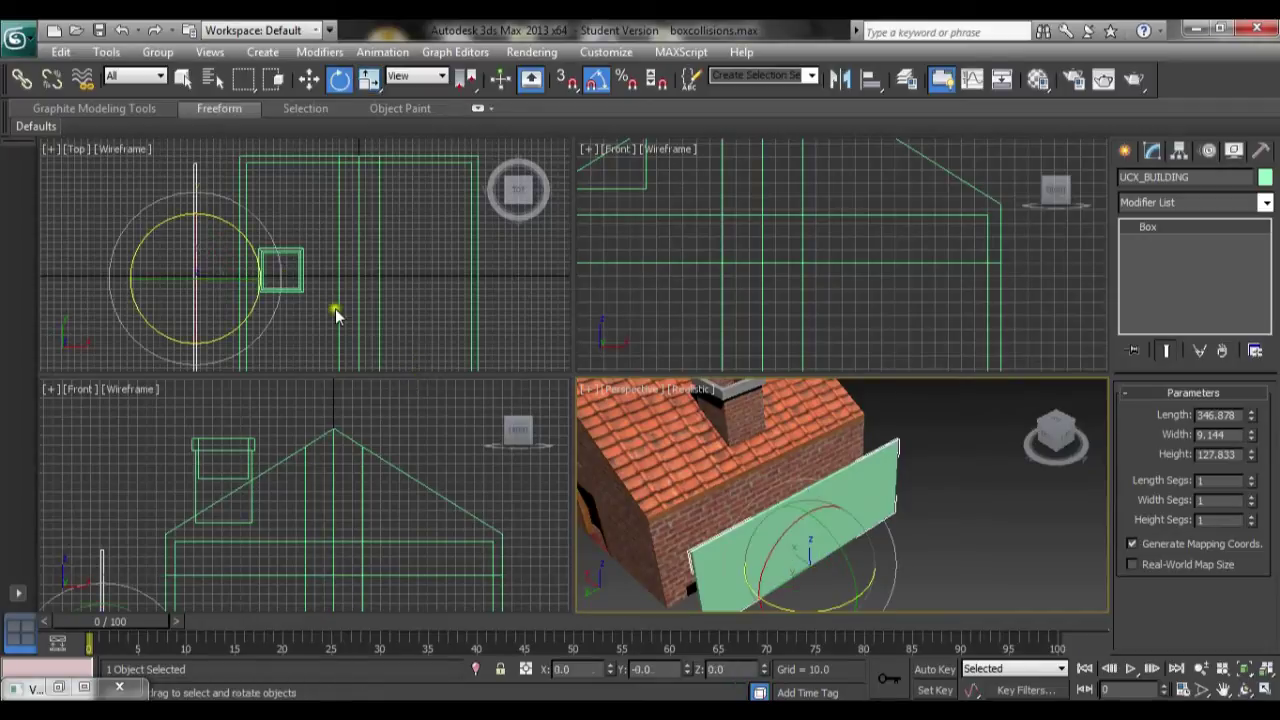
pyautogui.press('w')
pyautogui.moveTo(281, 289); pyautogui.dragTo(307, 290)
pyautogui.scroll(5, 307, 290)
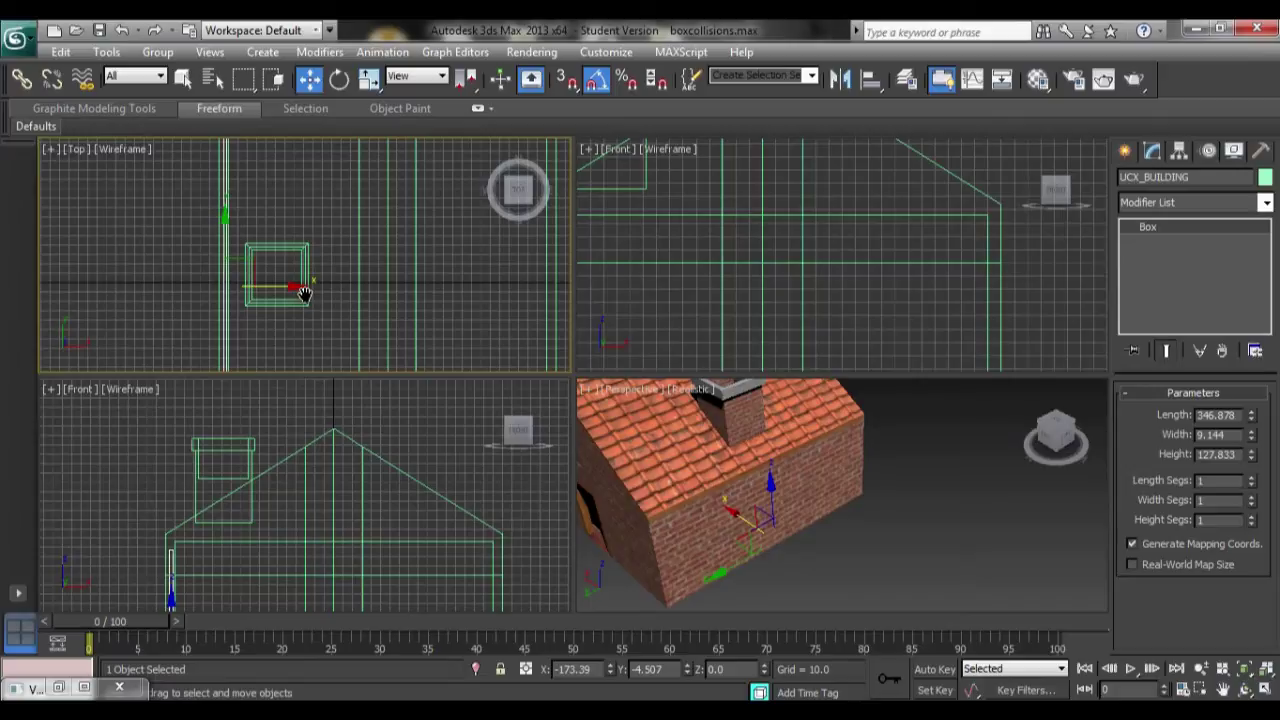
pyautogui.moveTo(303, 300); pyautogui.dragTo(298, 304)
# Scale the box on X to about 66% to fit the side wall's thickness
pyautogui.press('e')
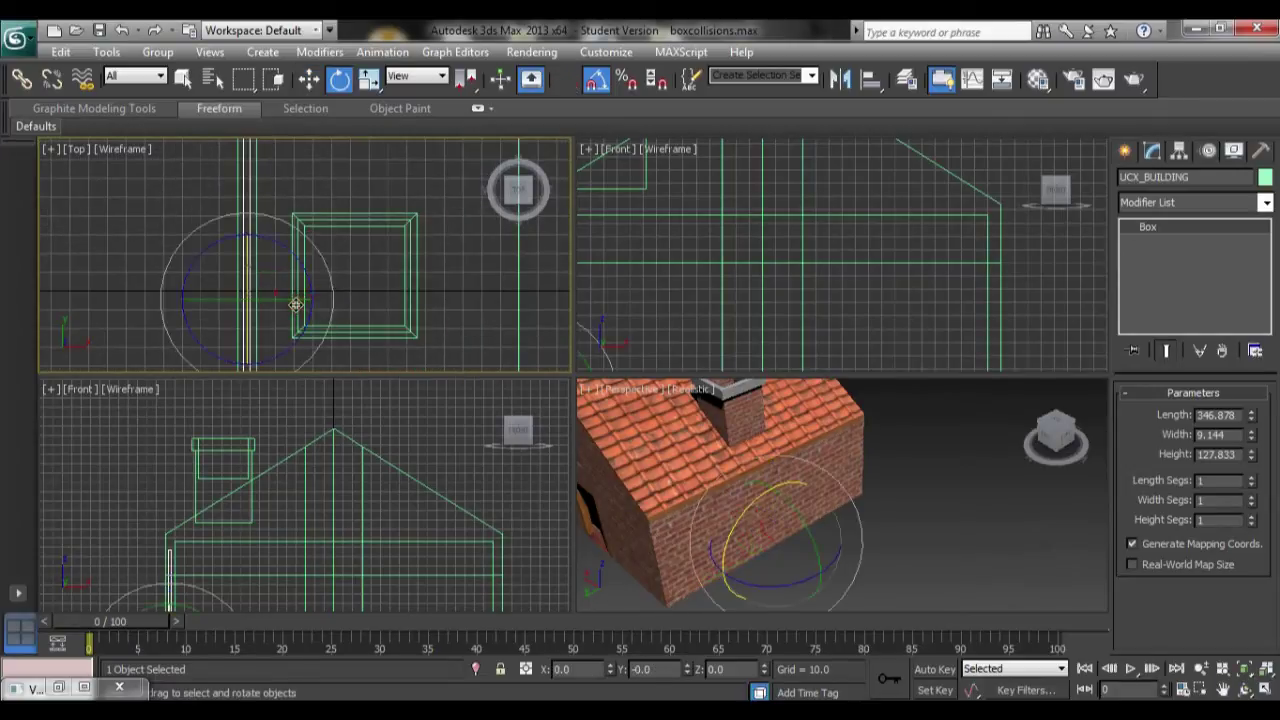
pyautogui.press('r')
pyautogui.moveTo(329, 316); pyautogui.dragTo(370, 318)
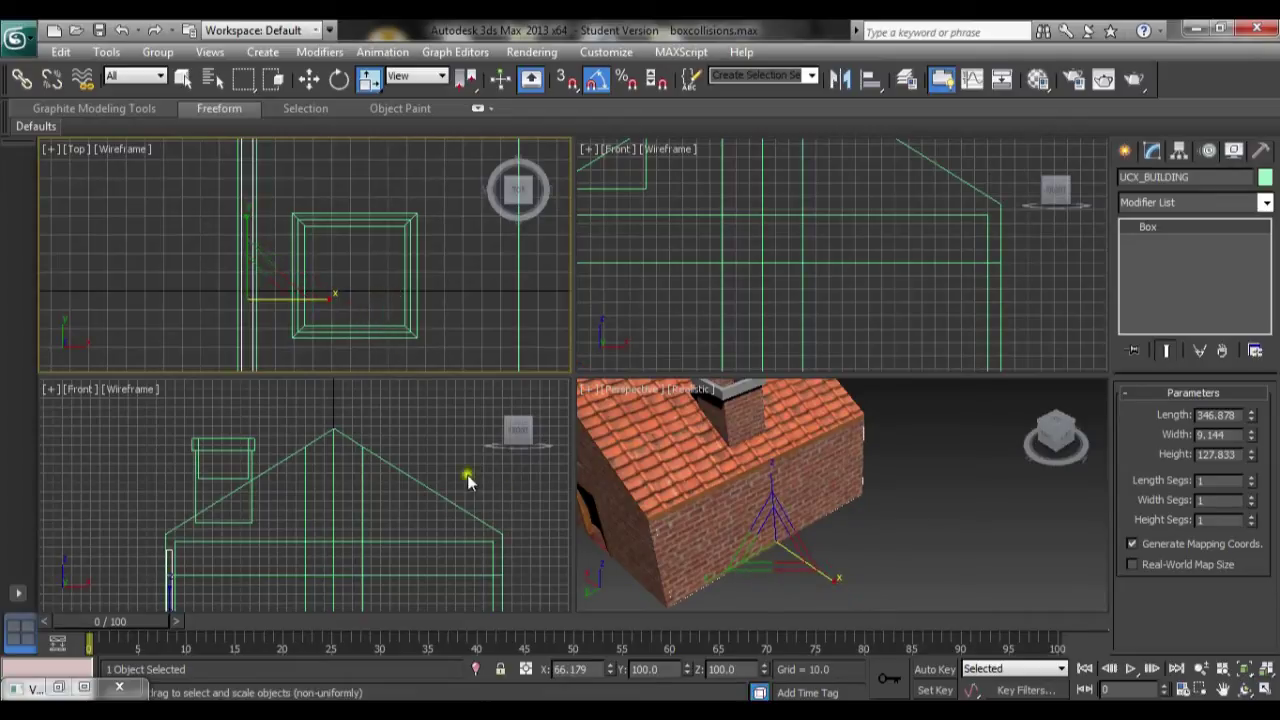
# Raise the collision box within the wall to Z about 2.4
pyautogui.rightClick(349, 503)
pyautogui.scroll(2, 349, 503)
pyautogui.moveTo(349, 503); pyautogui.dragTo(475, 343, button='middle')
pyautogui.press('w')
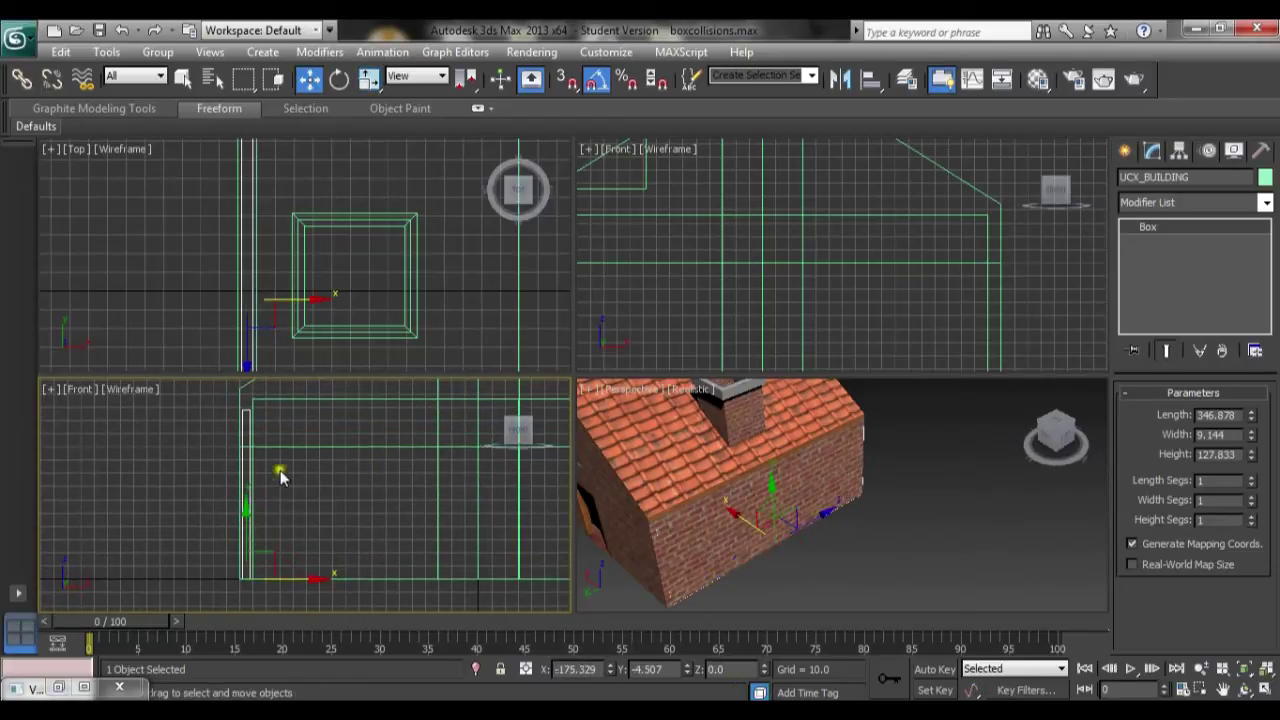
pyautogui.moveTo(239, 512); pyautogui.dragTo(244, 507)
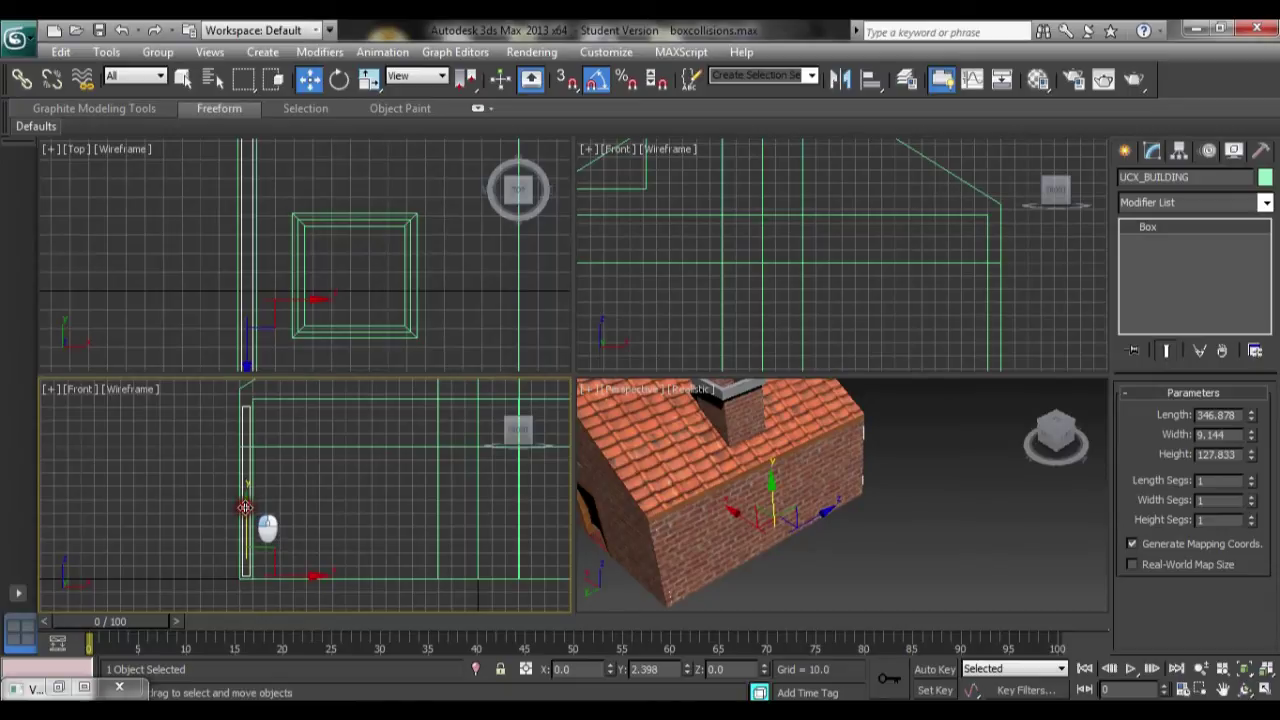
pyautogui.scroll(2, 248, 506)
pyautogui.moveTo(249, 504); pyautogui.dragTo(297, 509, button='middle')
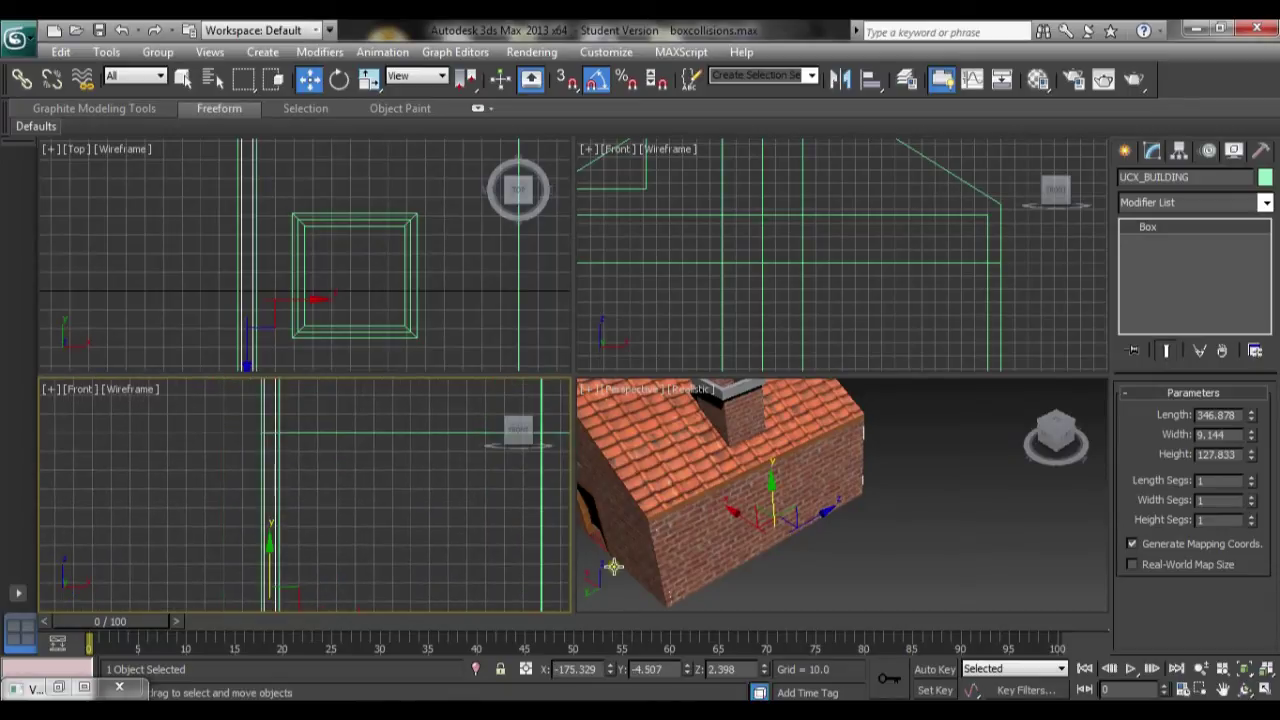
# Shift the collision box lengthwise along the side wall to Y about -0.16
pyautogui.moveTo(806, 201); pyautogui.dragTo(846, 171, button='middle')
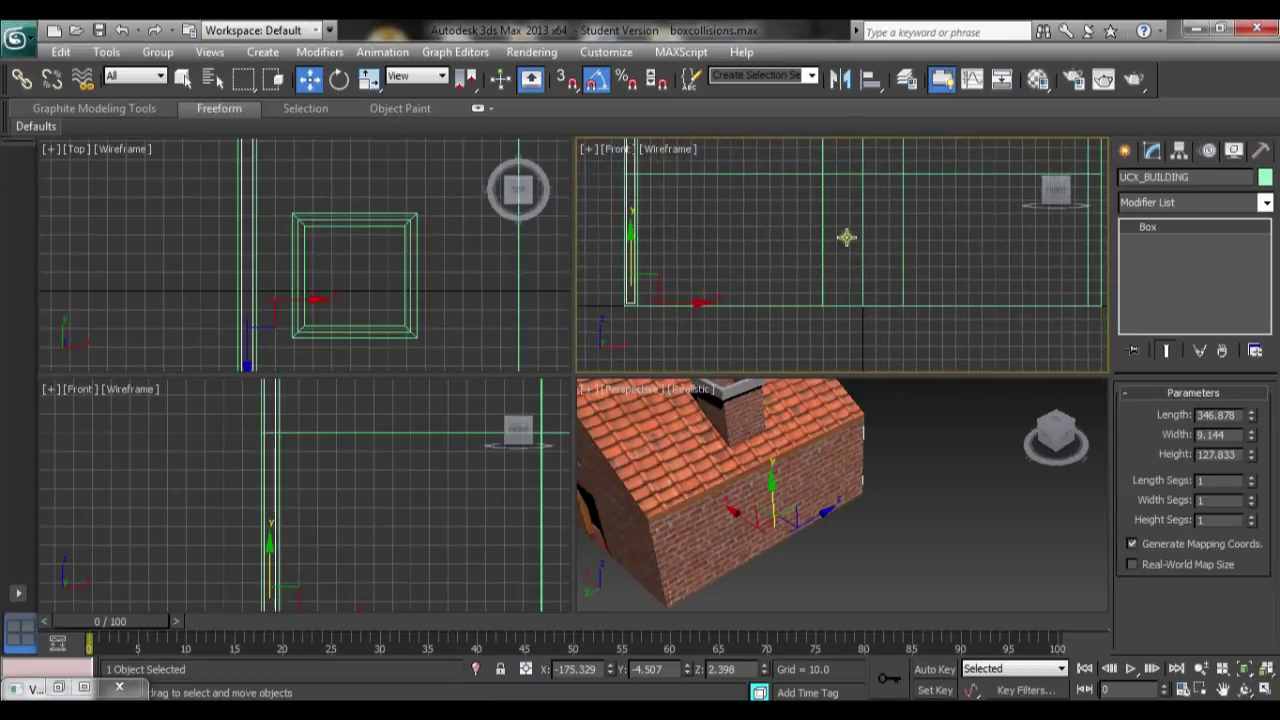
pyautogui.scroll(-4, 337, 277)
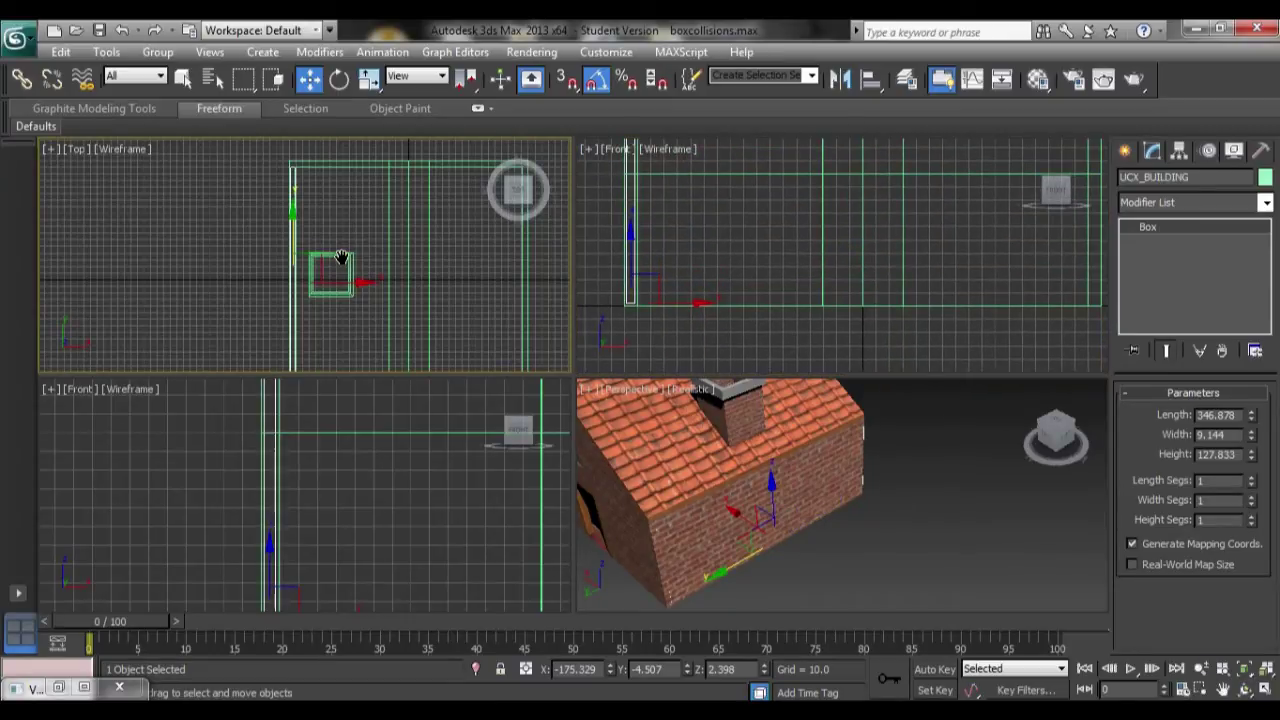
pyautogui.moveTo(341, 258)
pyautogui.mouseDown(button='middle')
pyautogui.moveTo(351, 208)
pyautogui.moveTo(356, 238)
pyautogui.mouseUp(button='middle')
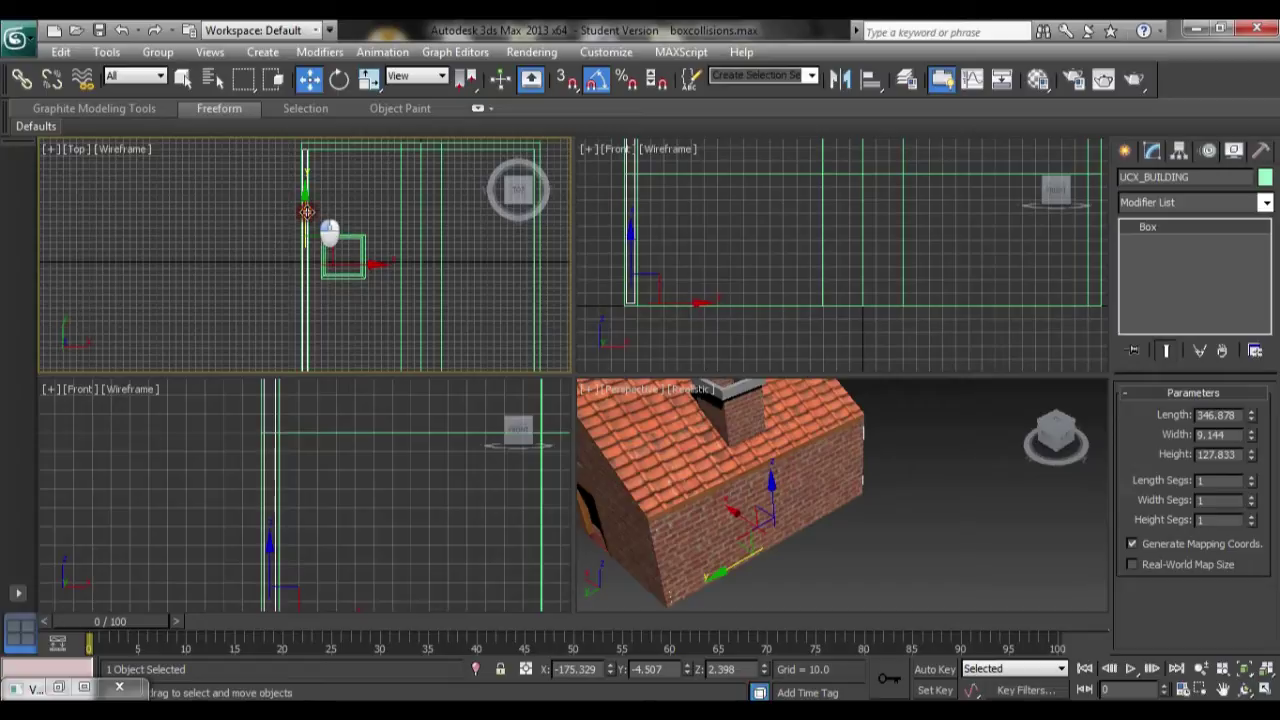
pyautogui.moveTo(312, 257)
pyautogui.mouseDown(button='middle')
pyautogui.moveTo(318, 210)
pyautogui.moveTo(323, 275)
pyautogui.mouseUp(button='middle')
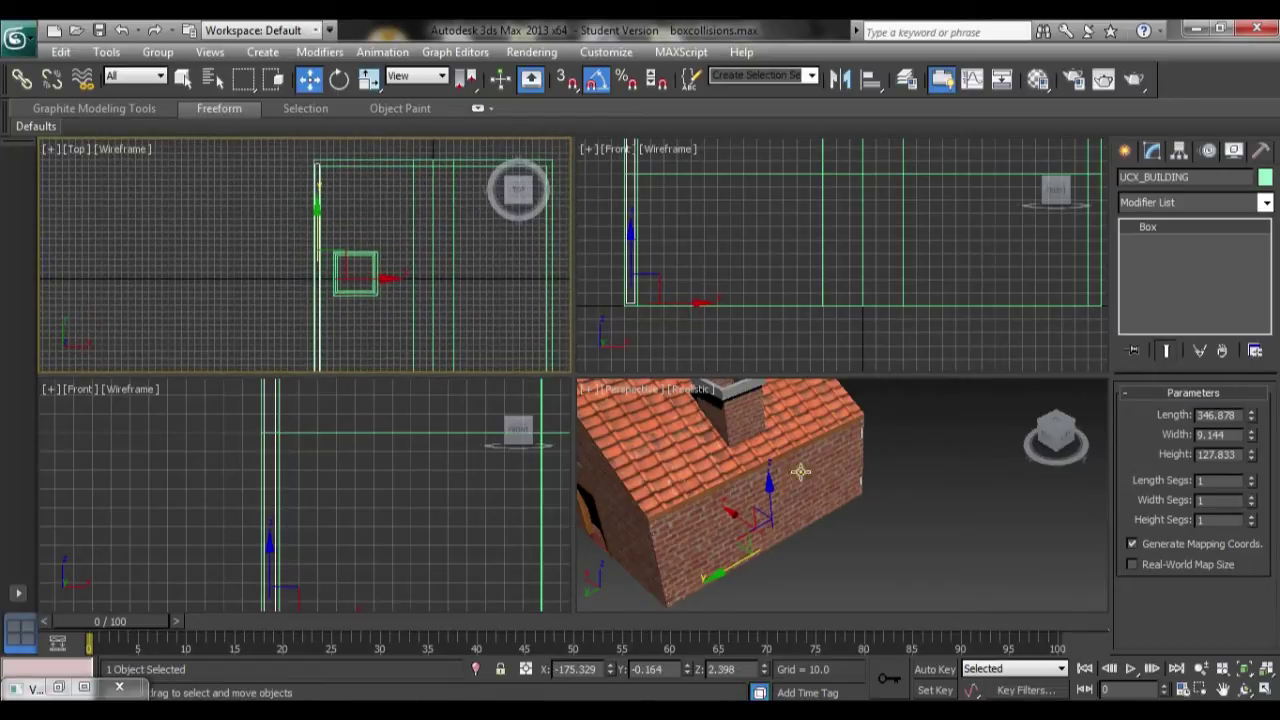
# Reselect the collision box and clone it along X out from the wall as a single independent copy
pyautogui.click(731, 516)
pyautogui.click(731, 514)
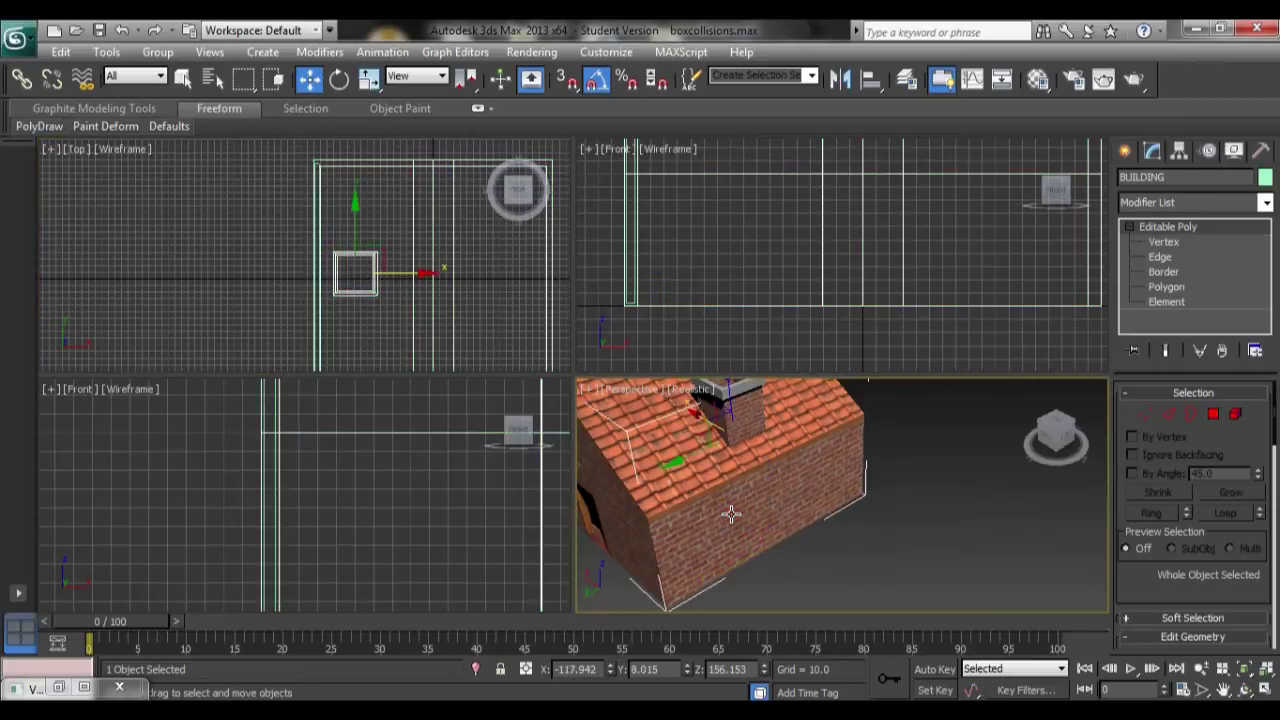
pyautogui.click(731, 514)
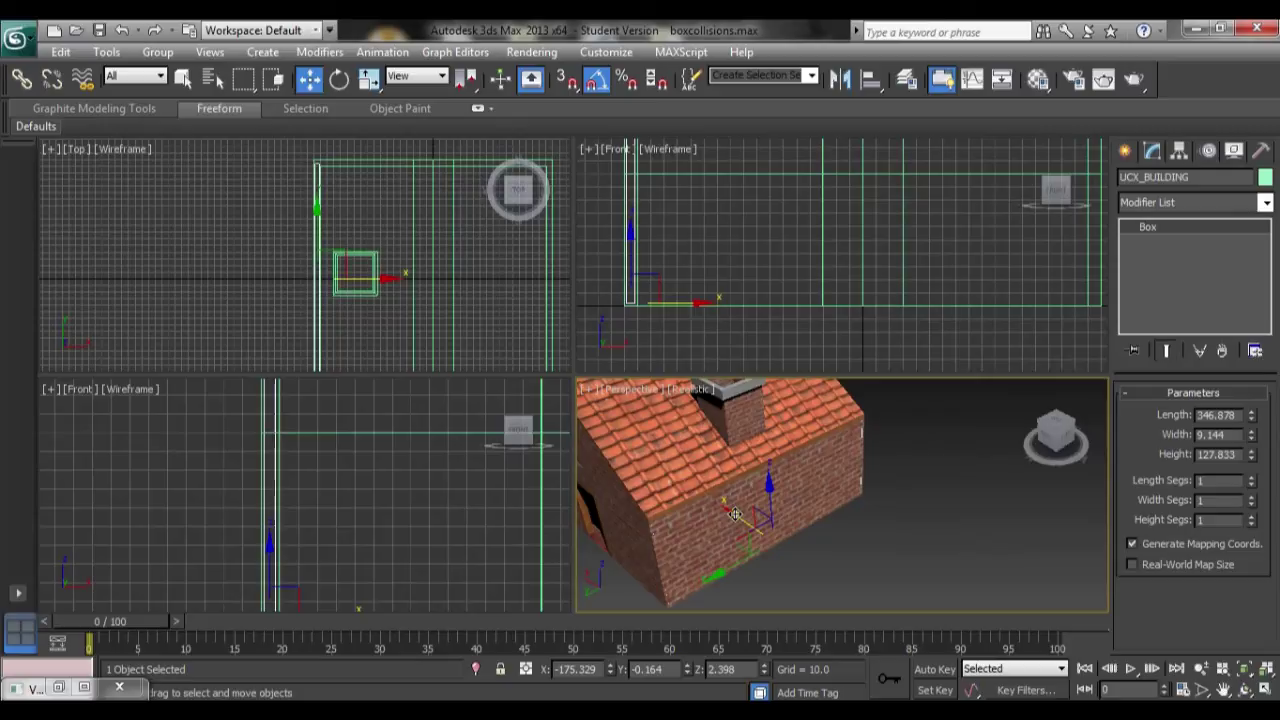
pyautogui.moveTo(735, 514)
pyautogui.keyDown('shift'); pyautogui.mouseDown()
pyautogui.moveTo(703, 502)
pyautogui.moveTo(788, 557)
pyautogui.moveTo(645, 510)
pyautogui.moveTo(676, 541)
pyautogui.moveTo(728, 530)
pyautogui.moveTo(774, 548)
pyautogui.mouseUp(); pyautogui.keyUp('shift')
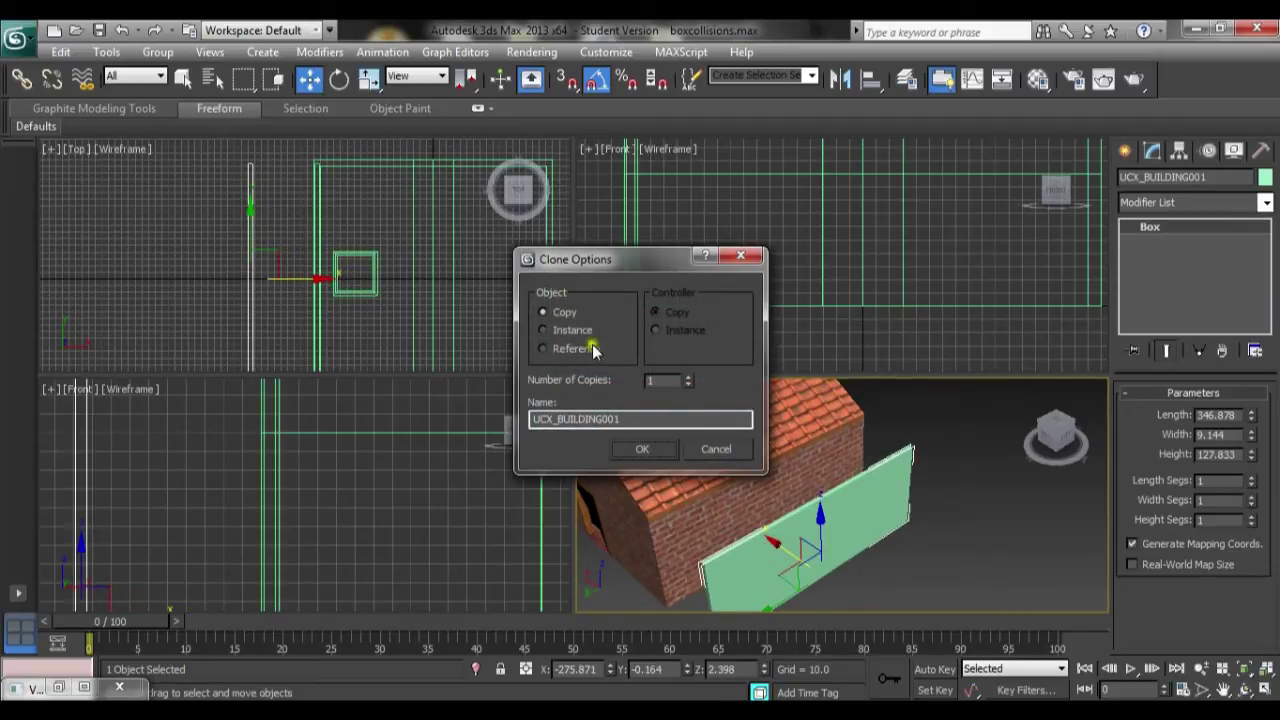
pyautogui.click(642, 452)
pyautogui.click(652, 448)
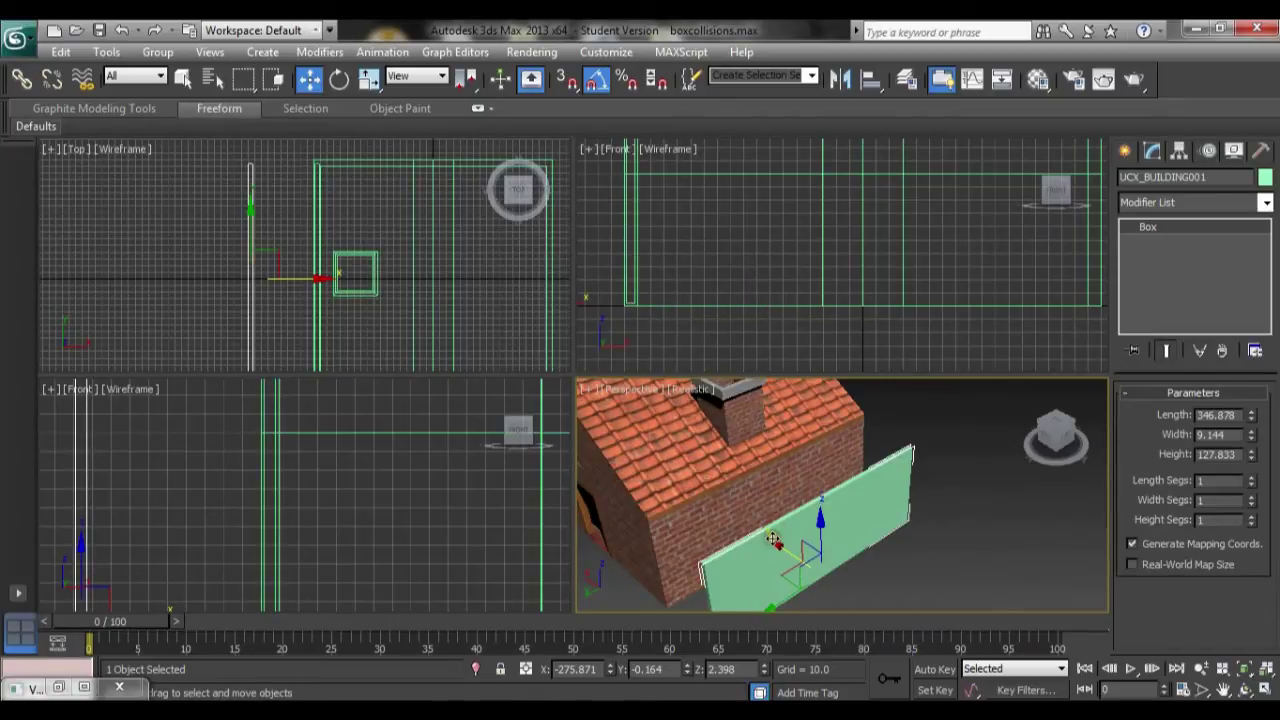
# Move the copied box along X into the opposite side wall, at X about 174.6
pyautogui.moveTo(773, 540); pyautogui.dragTo(615, 412)
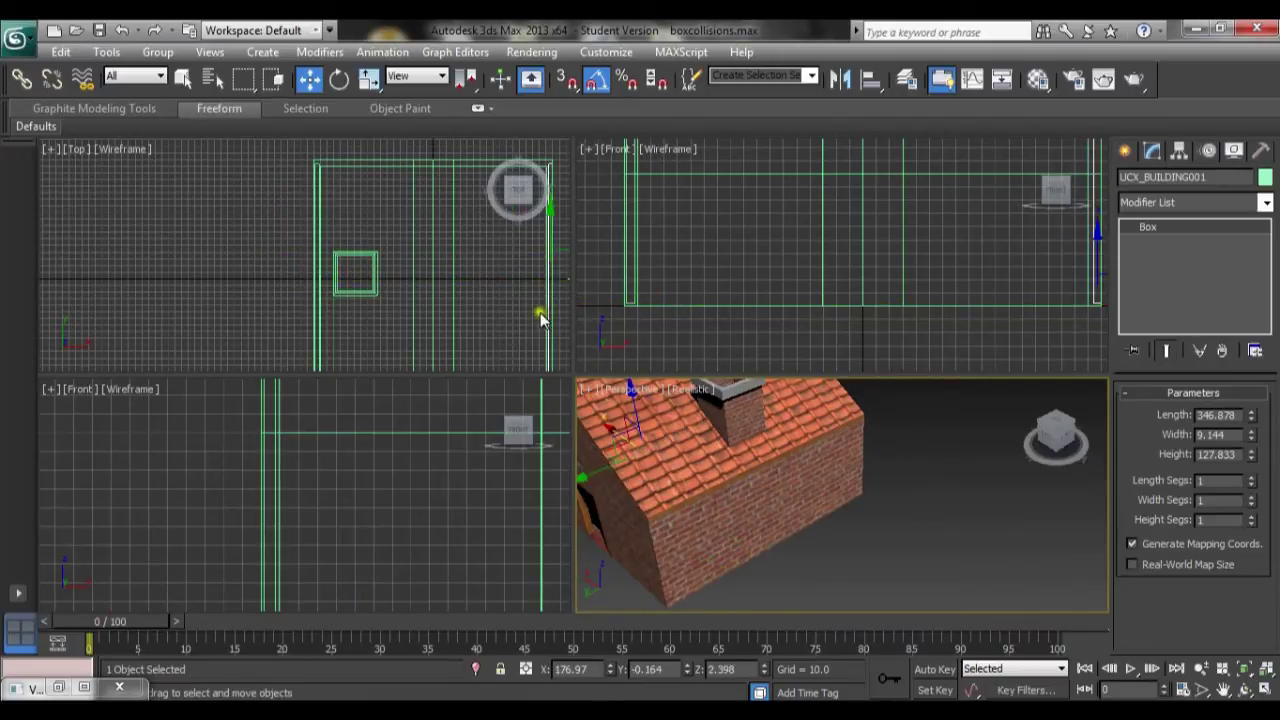
pyautogui.moveTo(541, 316); pyautogui.dragTo(320, 327, button='middle')
pyautogui.scroll(3, 490, 312)
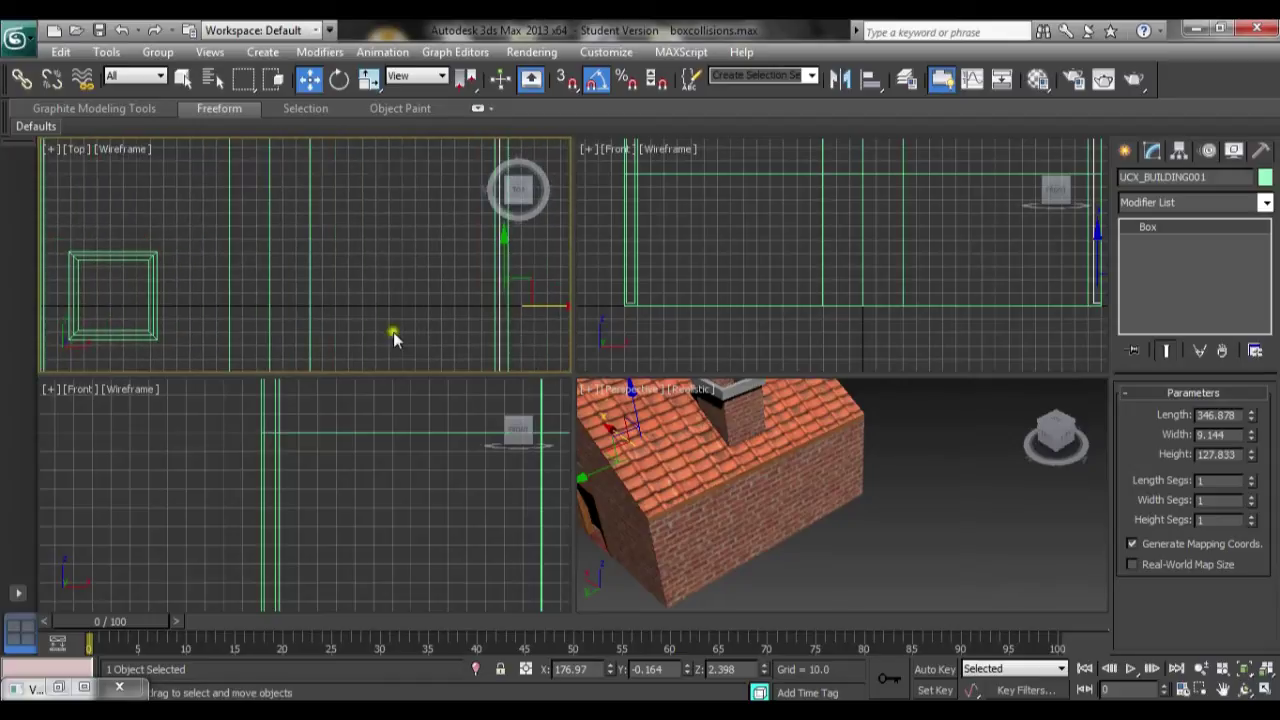
pyautogui.moveTo(535, 306); pyautogui.dragTo(532, 310)
pyautogui.moveTo(530, 292); pyautogui.dragTo(528, 316, button='middle')
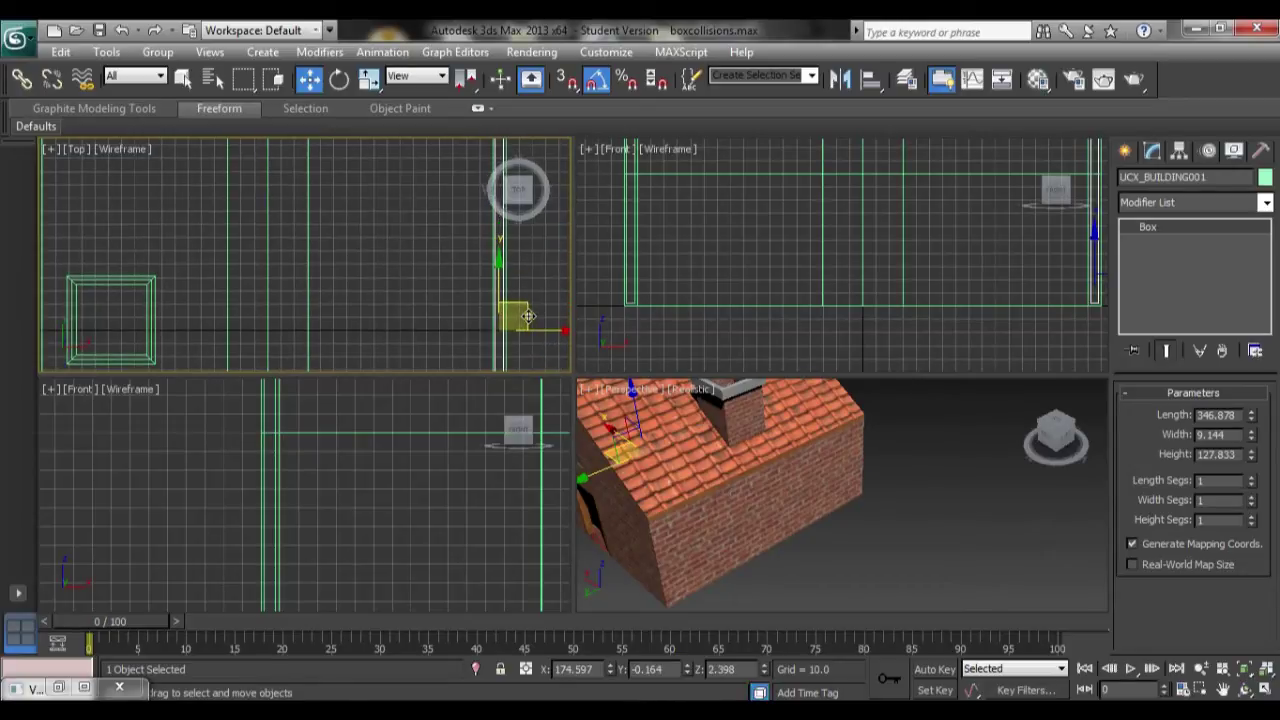
# Scale the copied box on X to about 57% so it fits inside the opposite wall
pyautogui.press('e')
pyautogui.press('r')
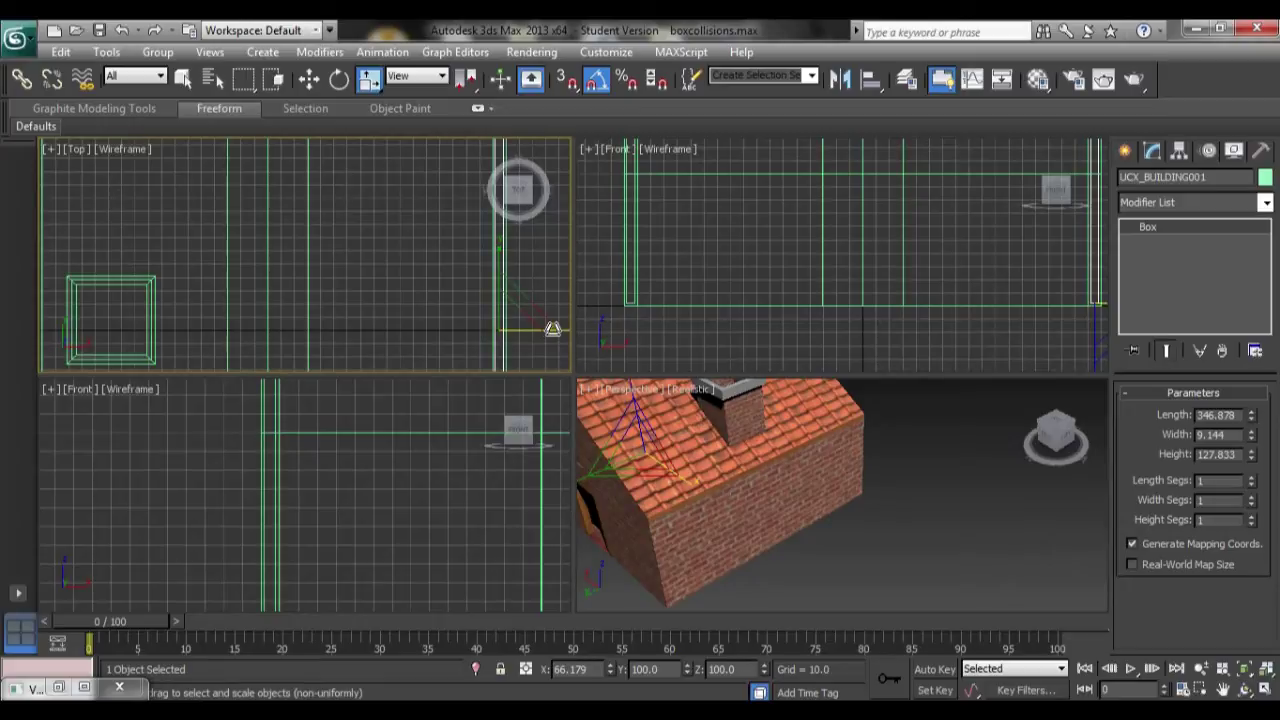
pyautogui.moveTo(553, 328); pyautogui.dragTo(543, 331)
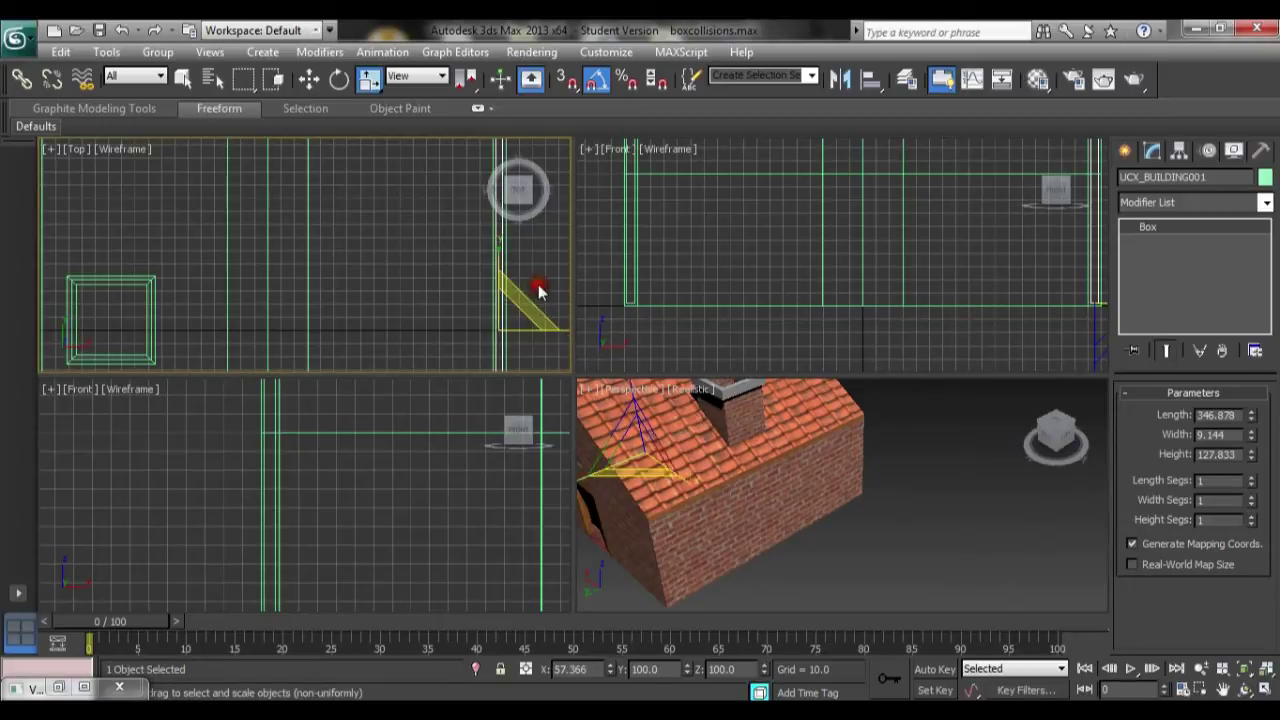
pyautogui.moveTo(543, 286); pyautogui.dragTo(525, 398, button='middle')
pyautogui.scroll(-3, 516, 328)
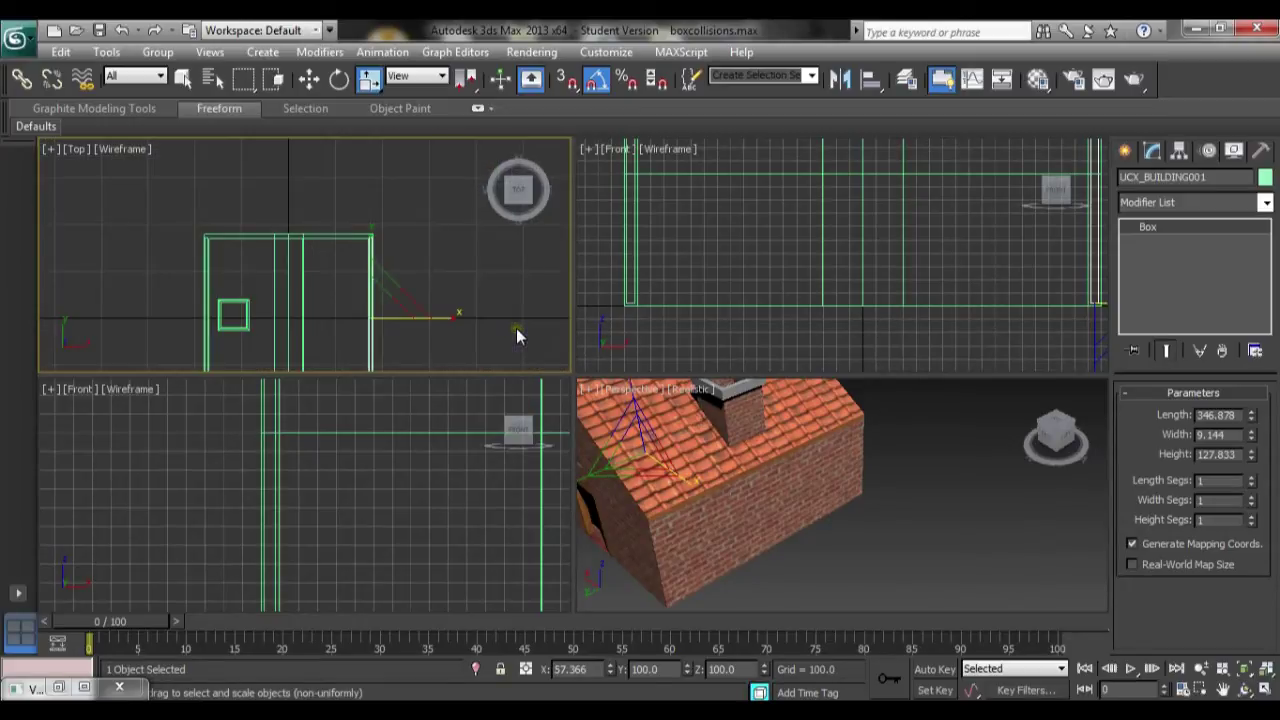
pyautogui.scroll(2, 516, 328)
pyautogui.moveTo(502, 320); pyautogui.dragTo(492, 216, button='middle')
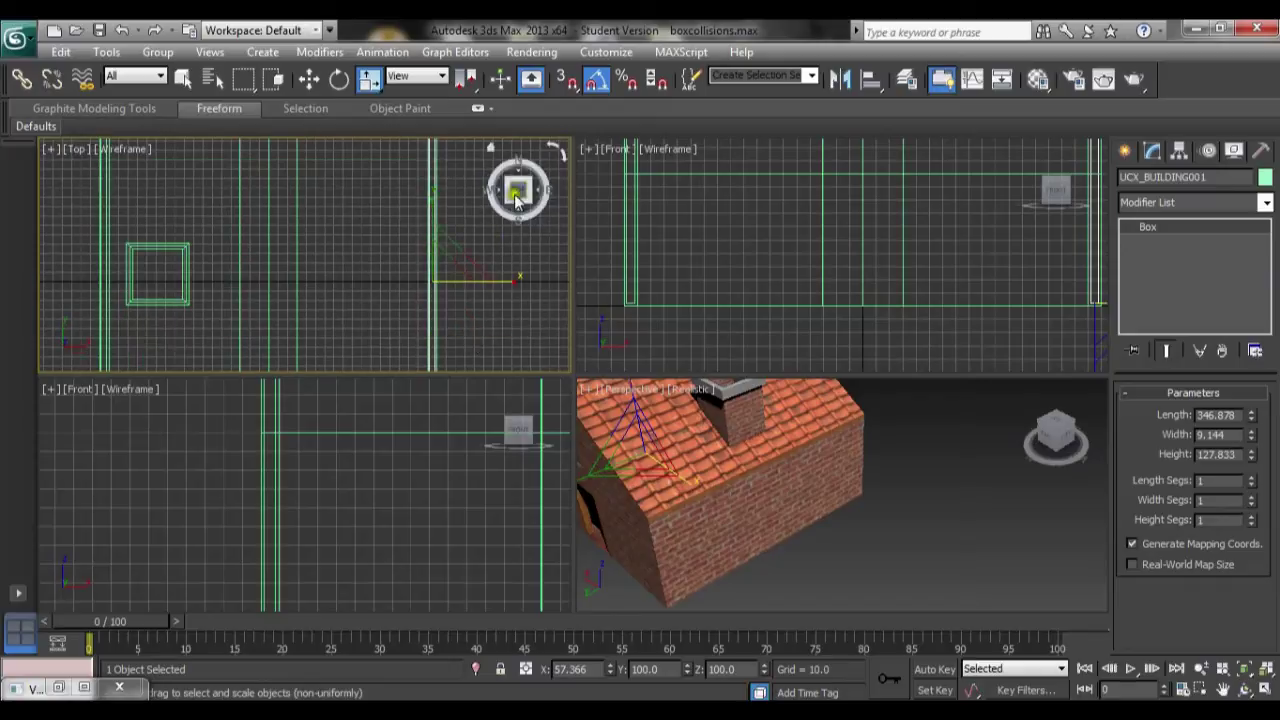
# Clone the side-wall collision box as a single independent copy rotated 90 degrees about Z
pyautogui.scroll(-3, 466, 318)
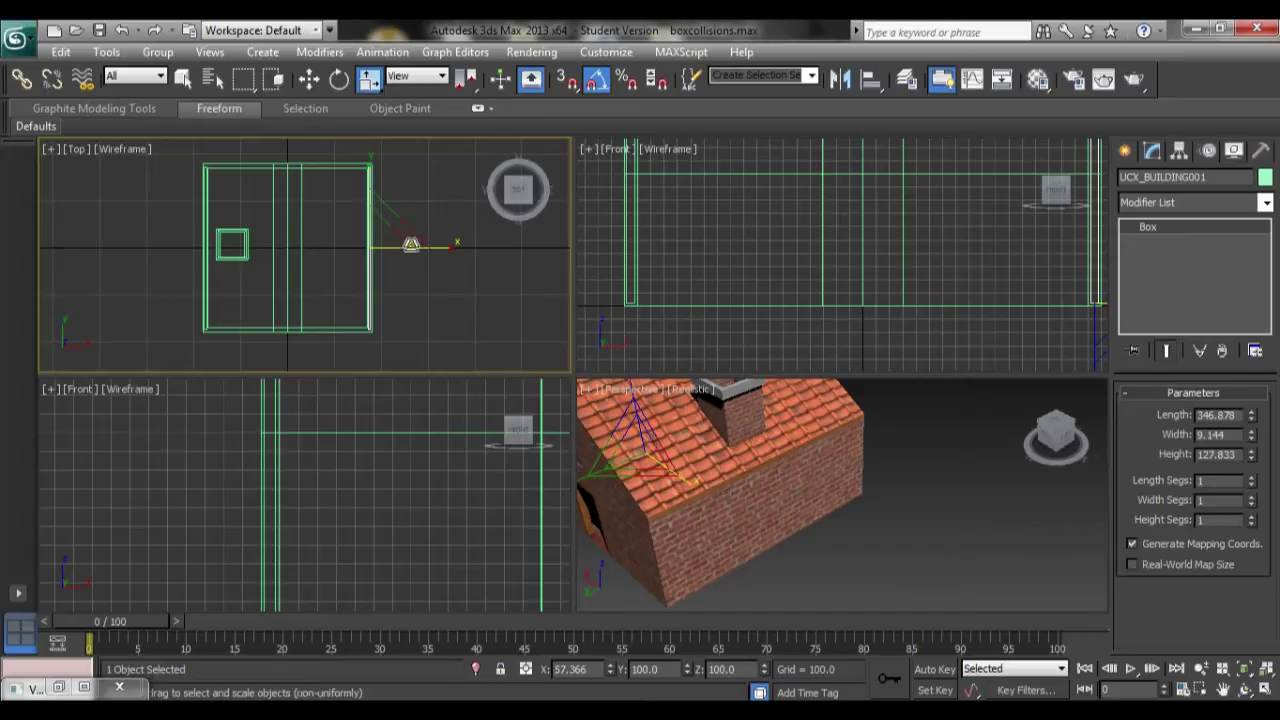
pyautogui.press('e')
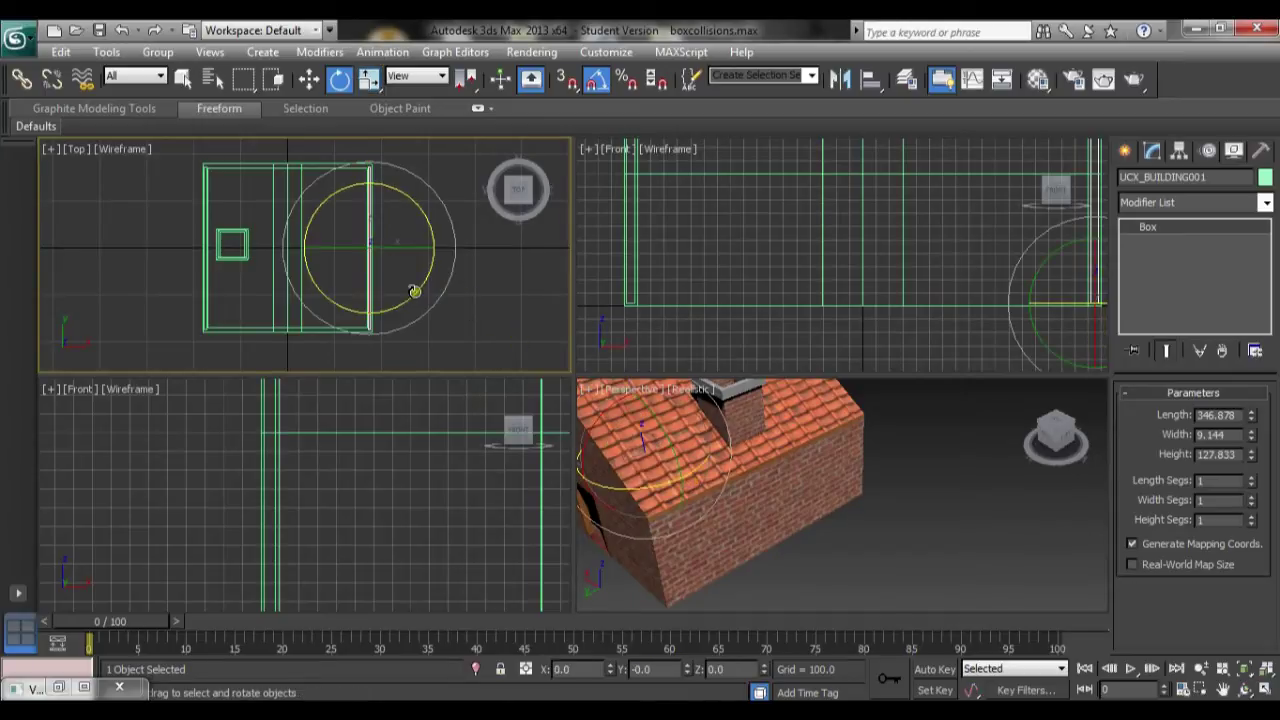
pyautogui.moveTo(414, 291)
pyautogui.keyDown('shift'); pyautogui.mouseDown()
pyautogui.moveTo(466, 266)
pyautogui.moveTo(478, 233)
pyautogui.mouseUp(); pyautogui.keyUp('shift')
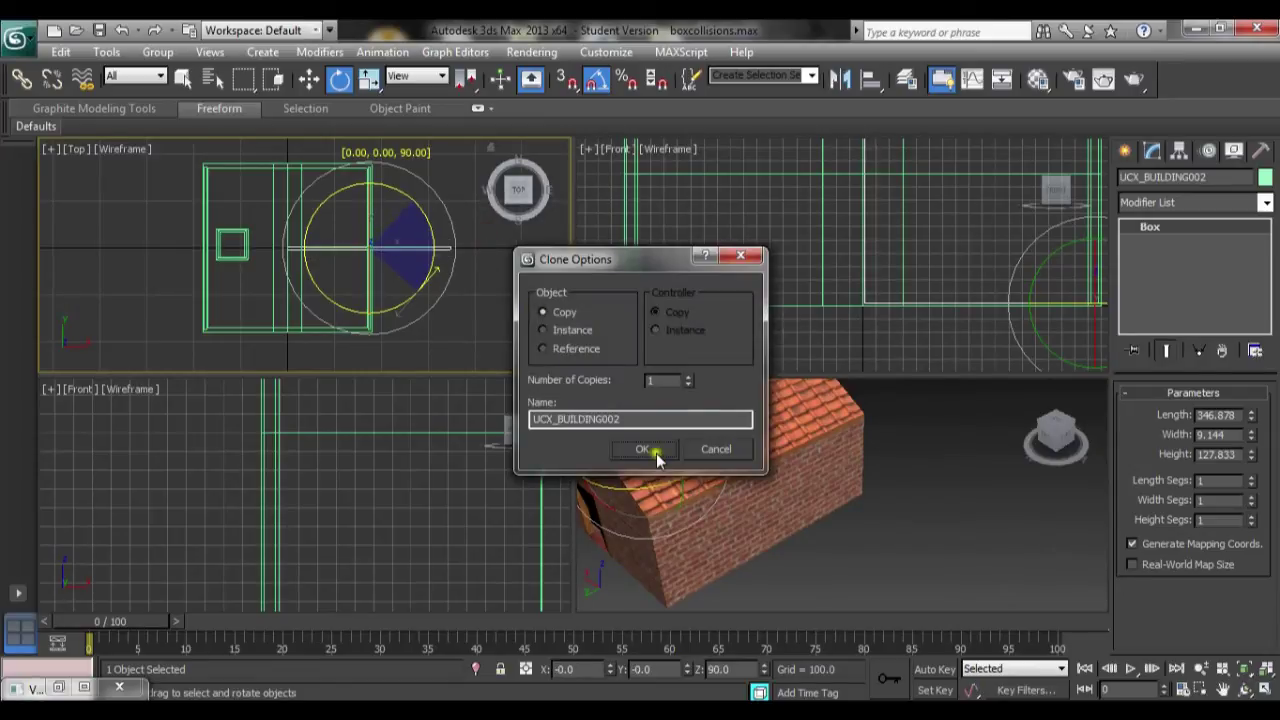
pyautogui.click(645, 449)
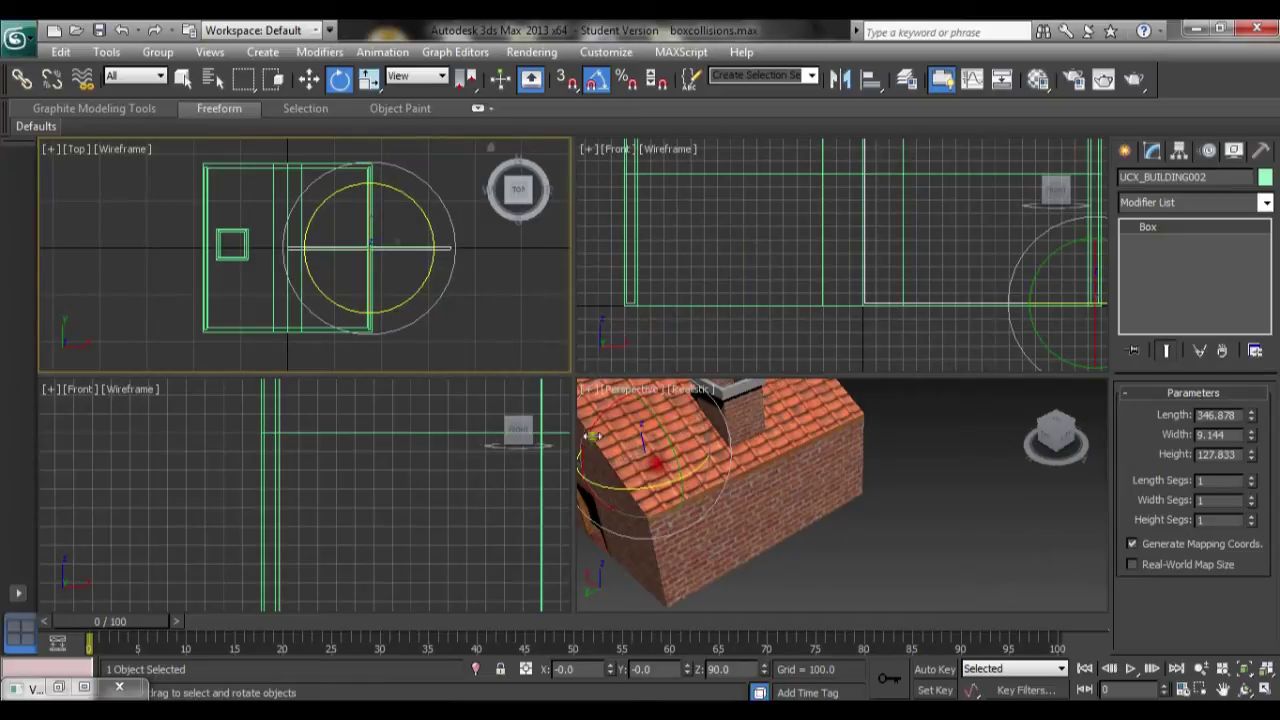
# Move the rotated copy into the end wall at X about -1.8, Y about -175.4, and scale it lengthwise to about 96% between the side walls
pyautogui.press('w')
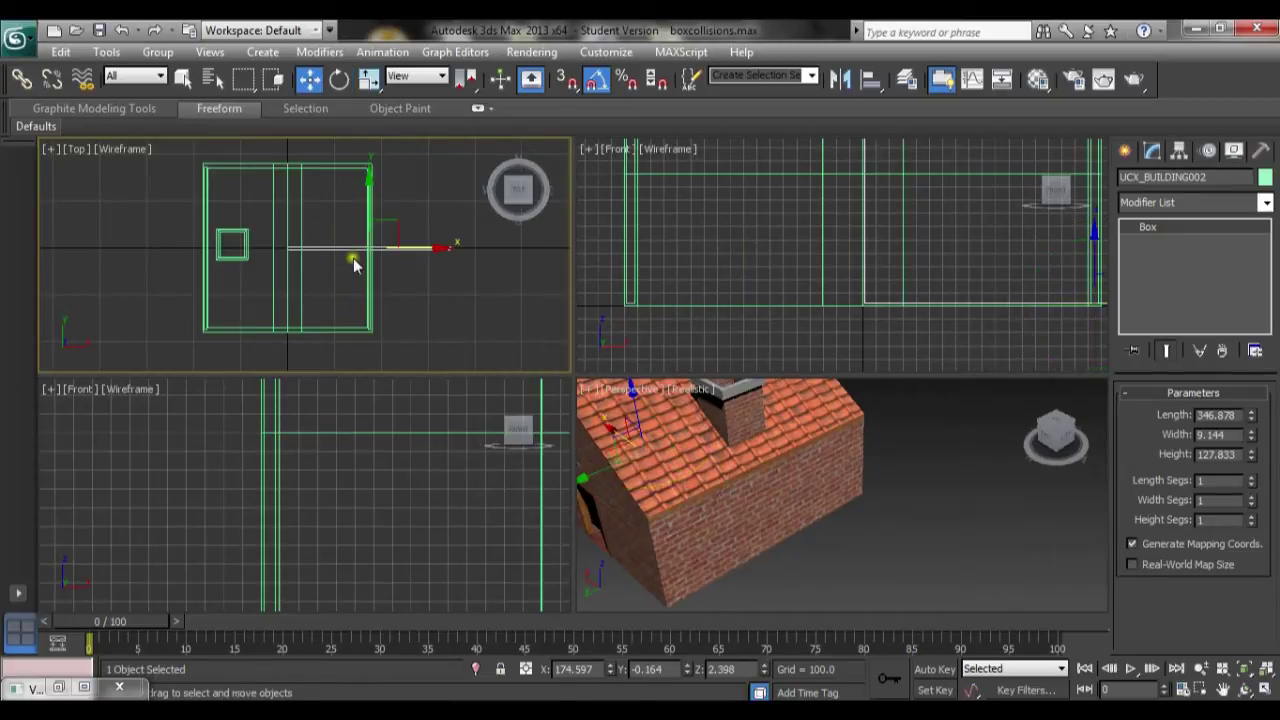
pyautogui.moveTo(369, 192); pyautogui.dragTo(374, 263)
pyautogui.moveTo(417, 331); pyautogui.dragTo(351, 339)
pyautogui.scroll(5, 360, 250)
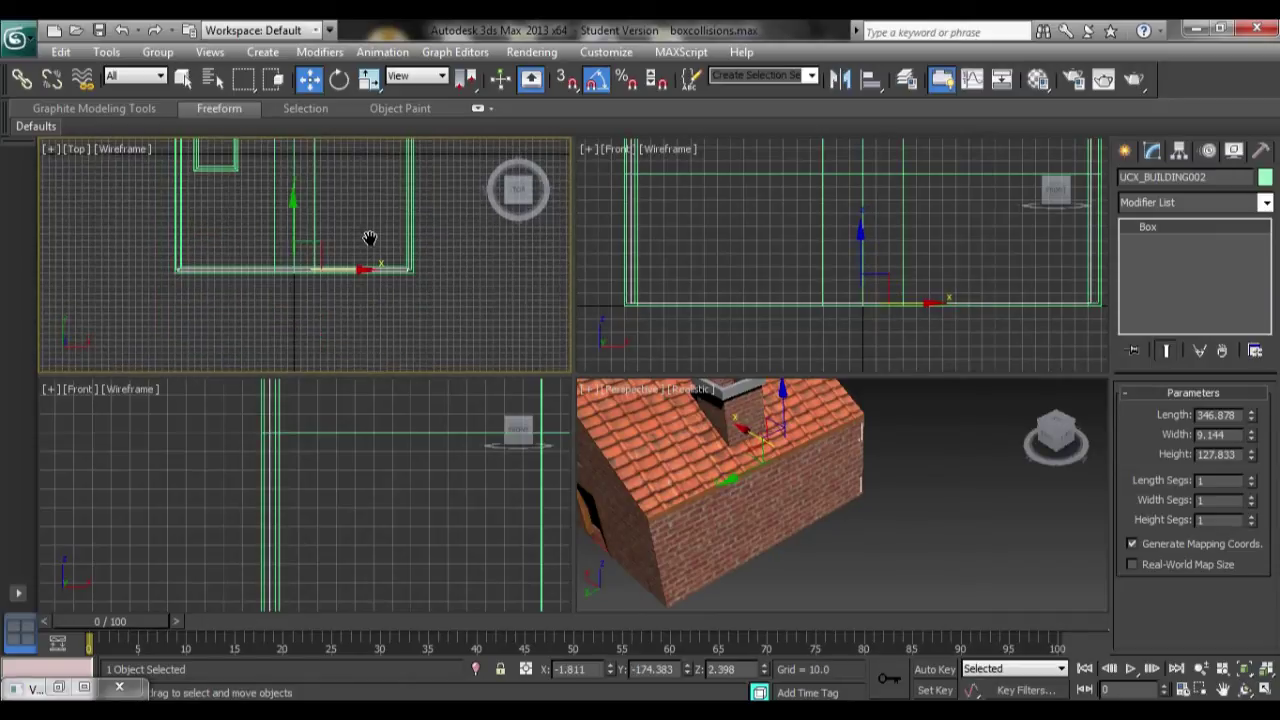
pyautogui.scroll(3, 366, 240)
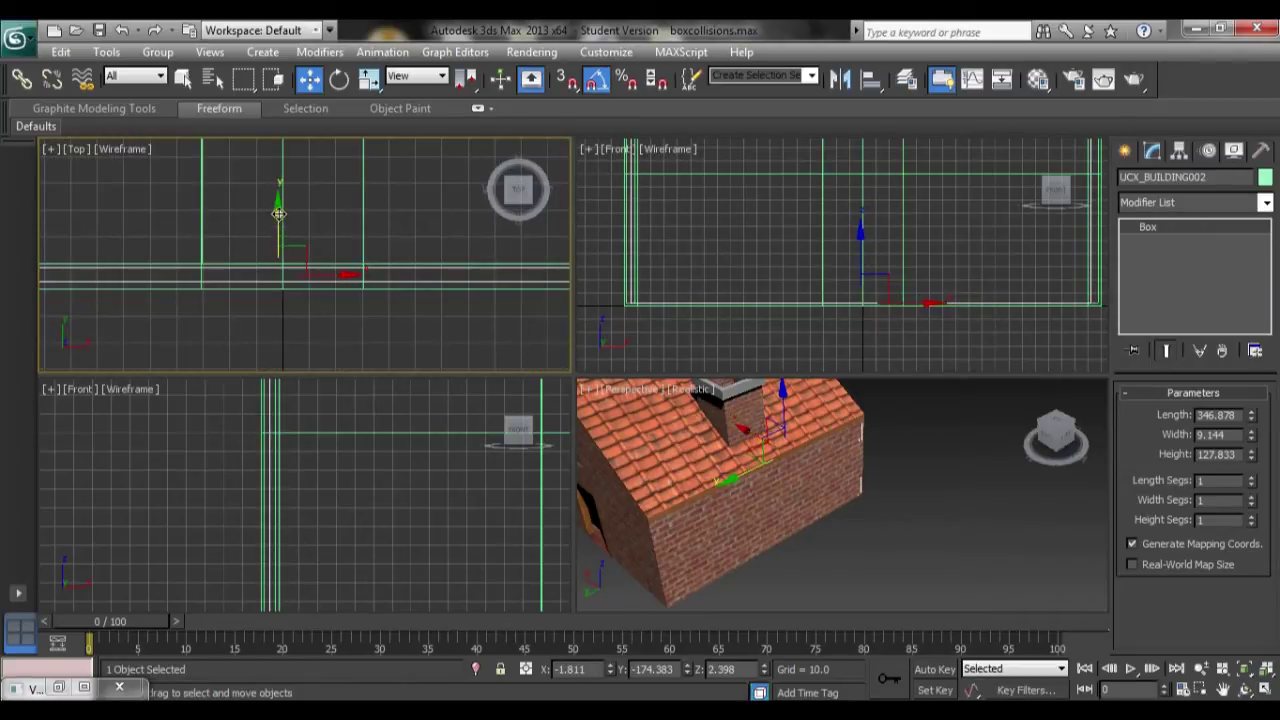
pyautogui.moveTo(280, 214); pyautogui.dragTo(283, 217)
pyautogui.scroll(-5, 328, 289)
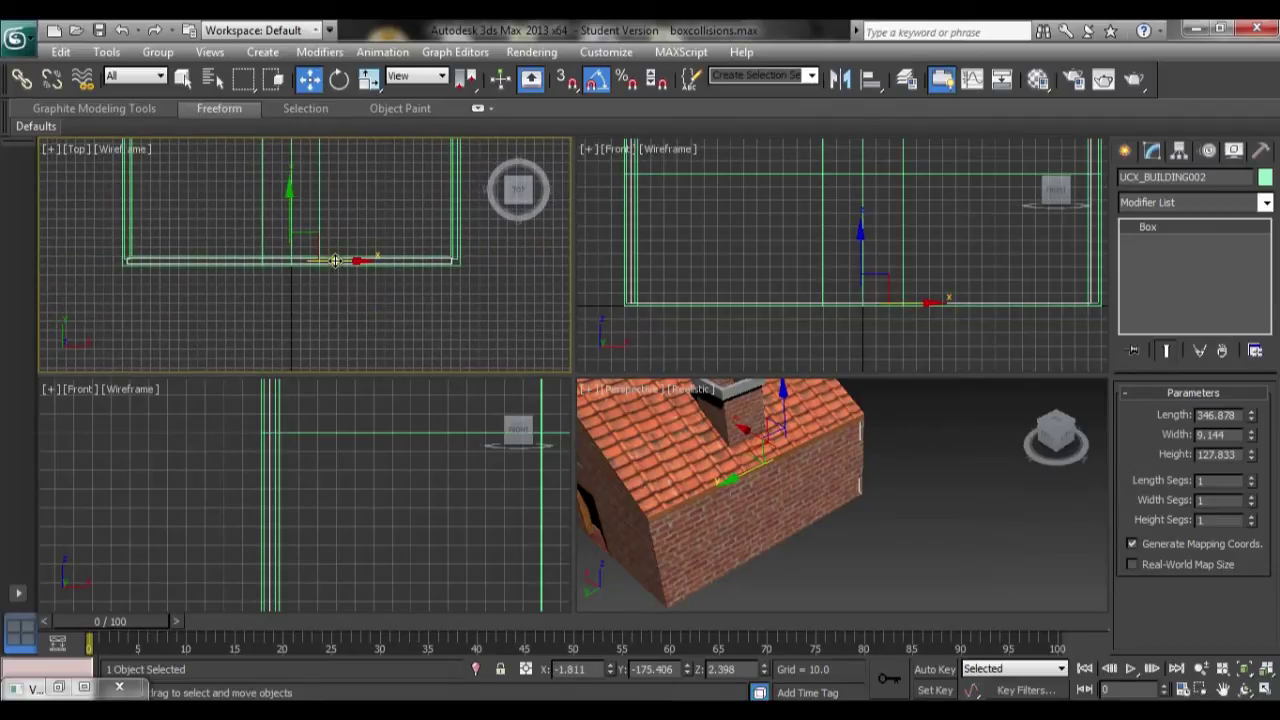
pyautogui.press('r')
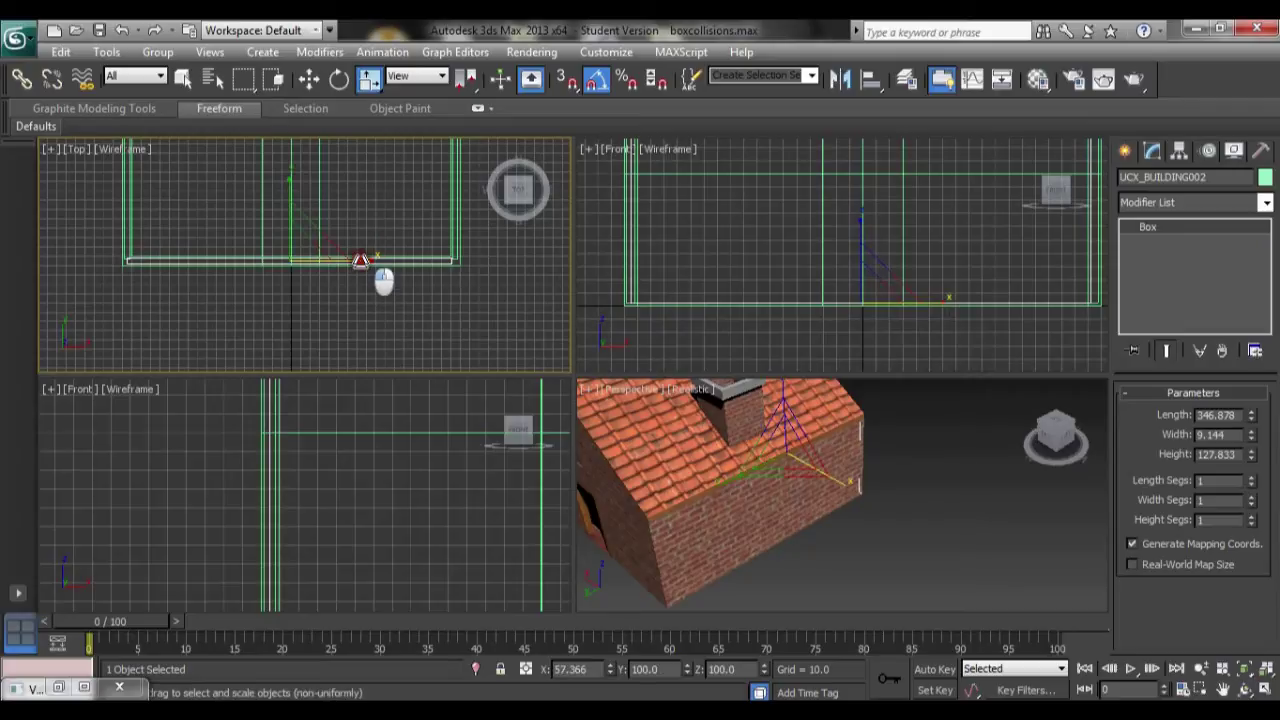
pyautogui.moveTo(361, 261); pyautogui.dragTo(358, 262)
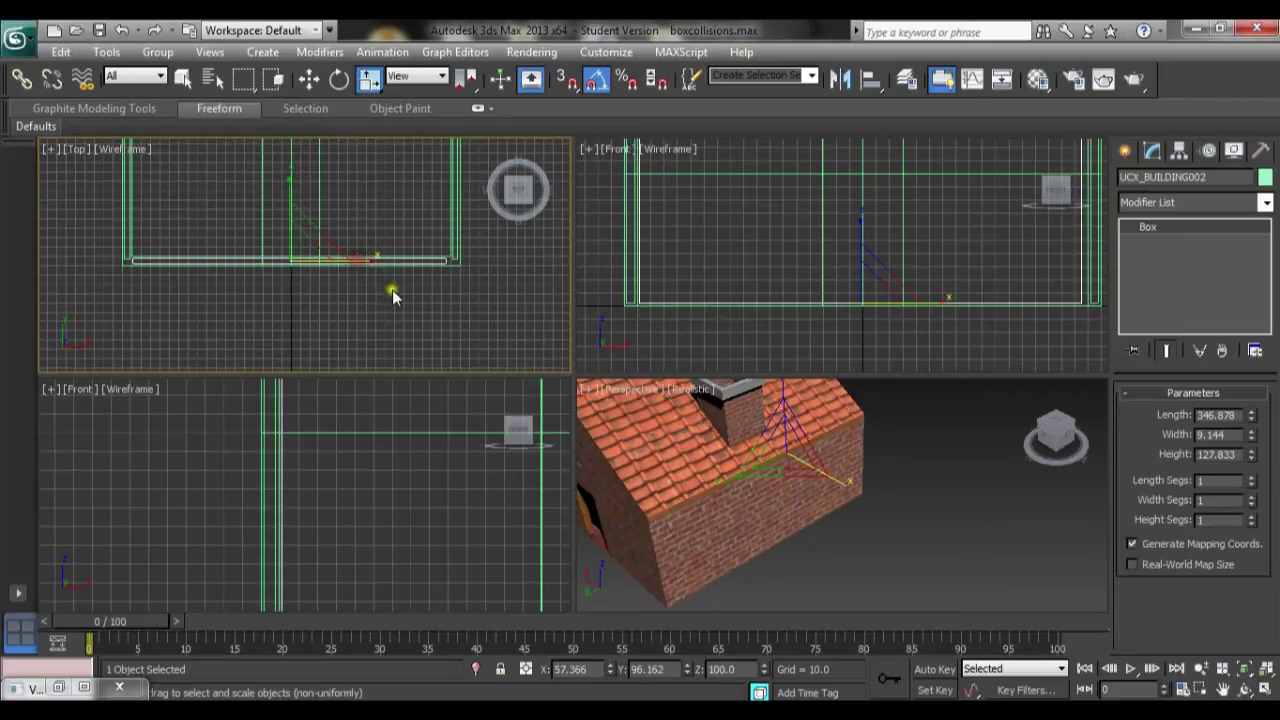
# Clone the end-wall box along Y as a single independent copy, placed outside the doorway wall at Y about 230
pyautogui.keyDown('alt'); pyautogui.moveTo(928, 549); pyautogui.dragTo(765, 511, button='middle'); pyautogui.keyUp('alt')
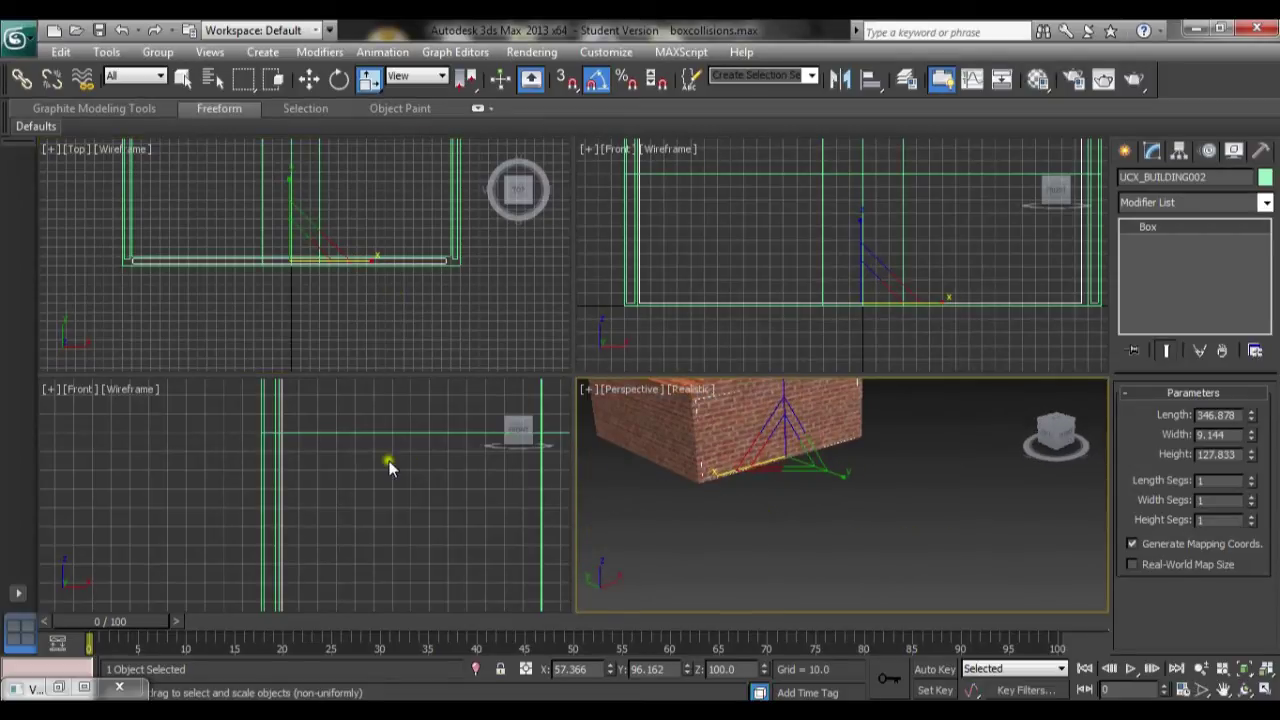
pyautogui.scroll(-5, 686, 322)
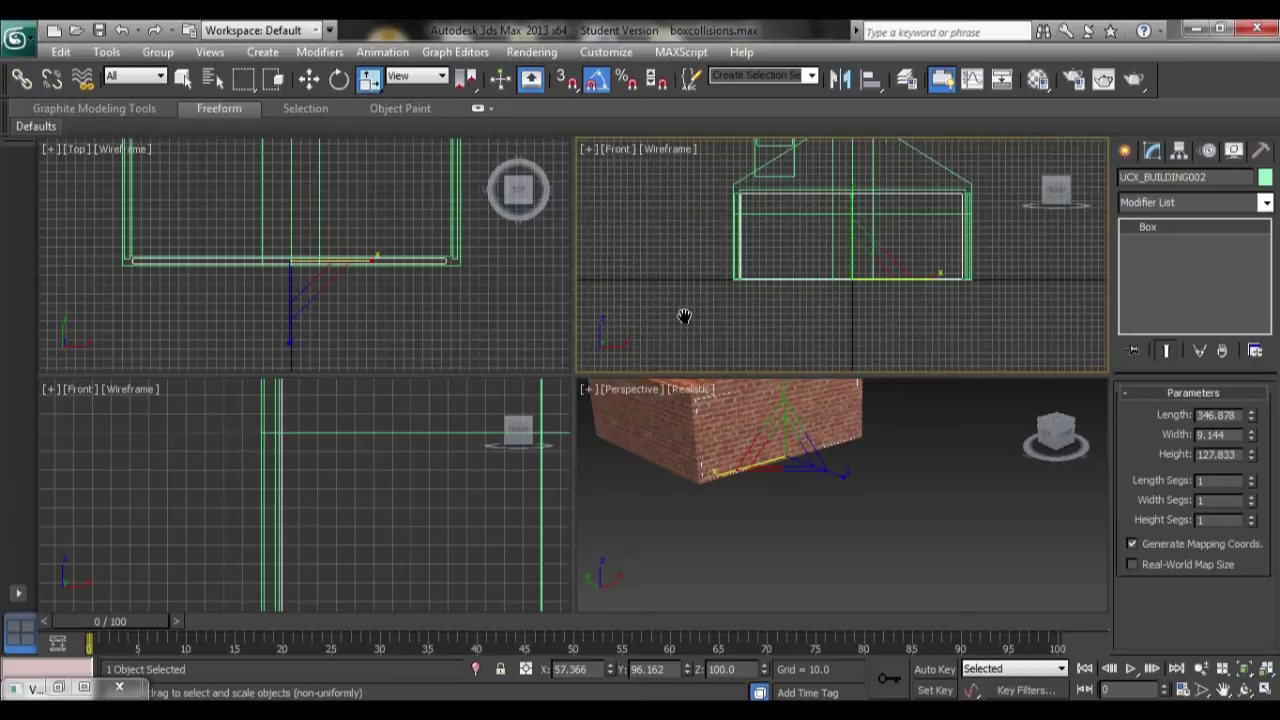
pyautogui.keyDown('alt'); pyautogui.moveTo(755, 394); pyautogui.dragTo(921, 508, button='middle'); pyautogui.keyUp('alt')
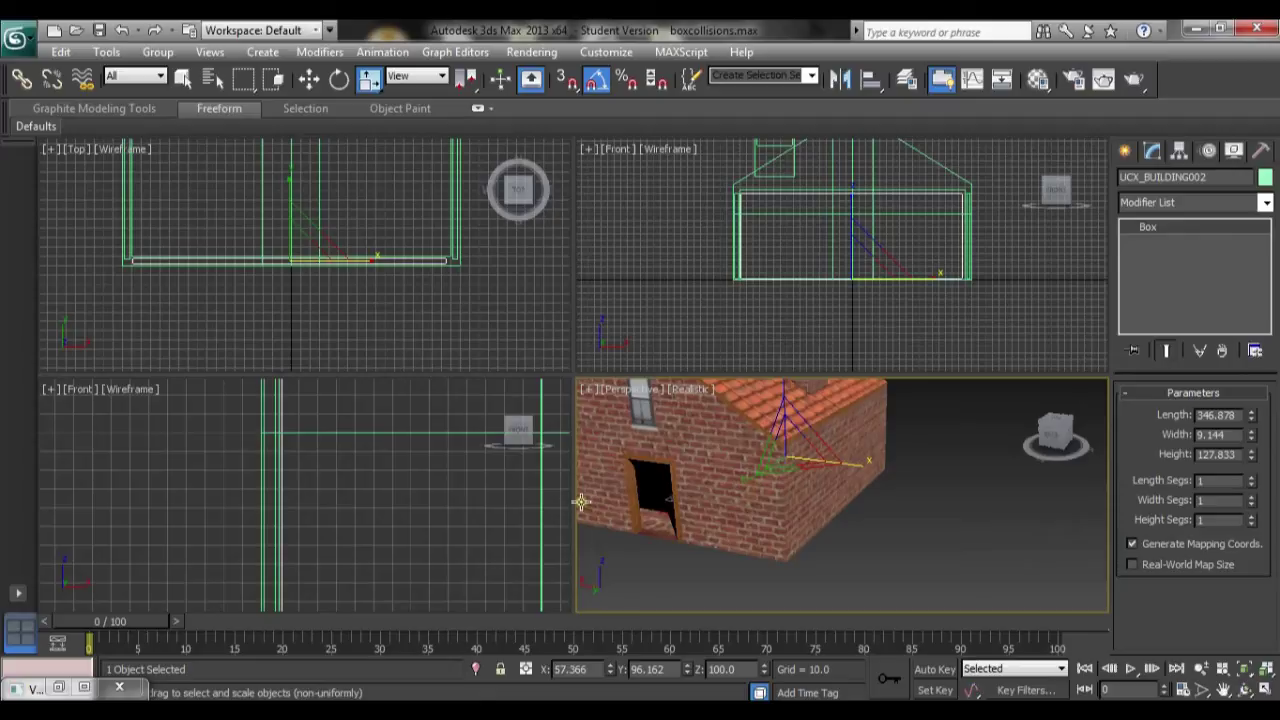
pyautogui.keyDown('alt'); pyautogui.moveTo(997, 537); pyautogui.dragTo(930, 572, button='middle'); pyautogui.keyUp('alt')
pyautogui.scroll(-5, 888, 516)
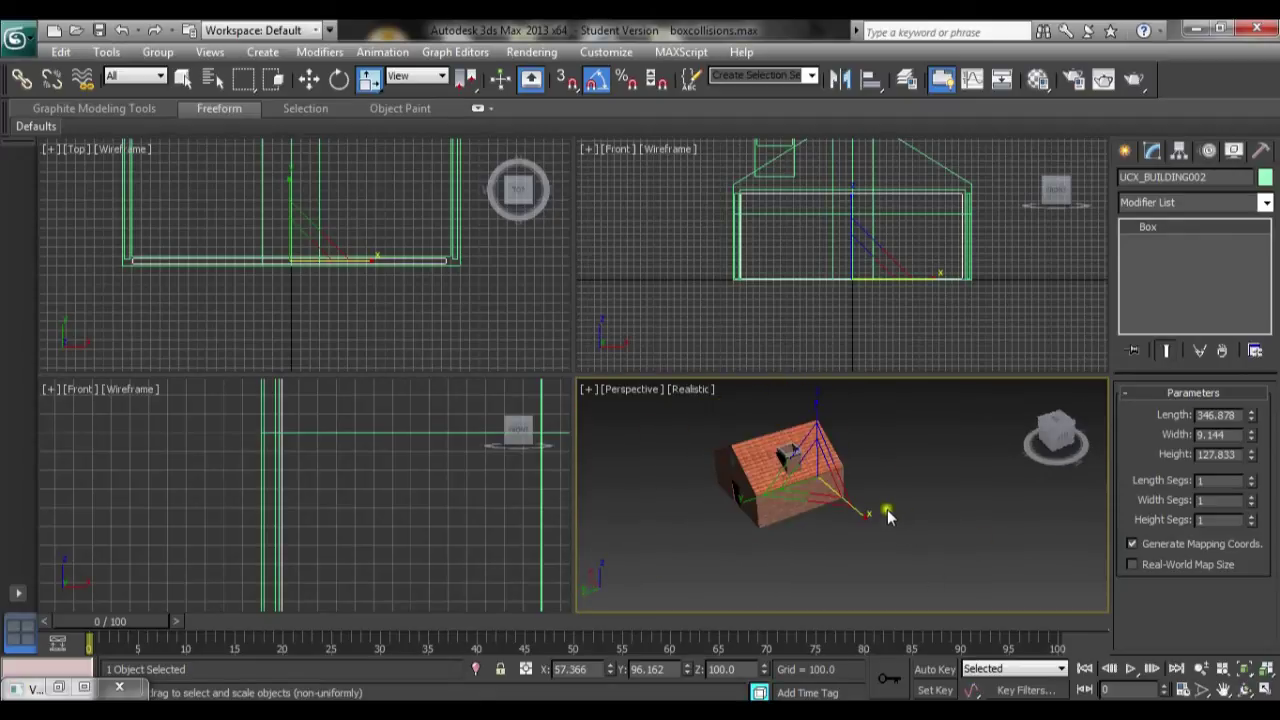
pyautogui.press('w')
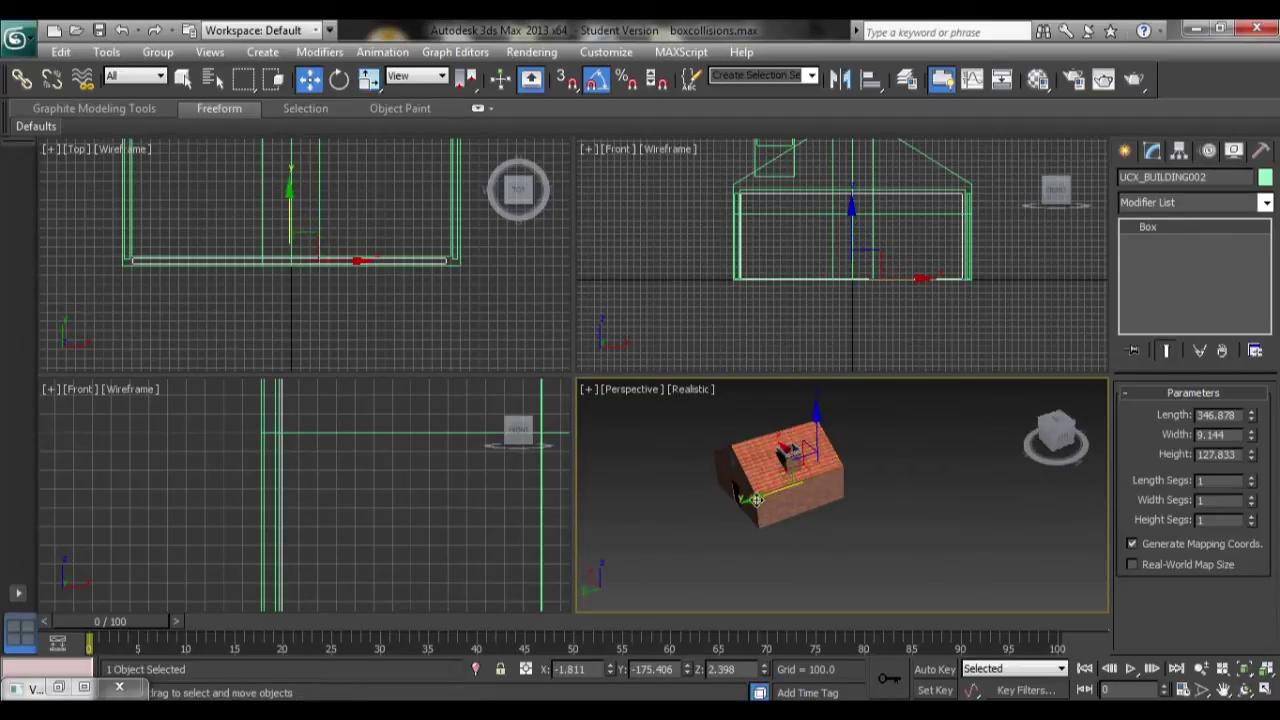
pyautogui.moveTo(758, 500); pyautogui.dragTo(666, 531)
pyautogui.click(648, 450)
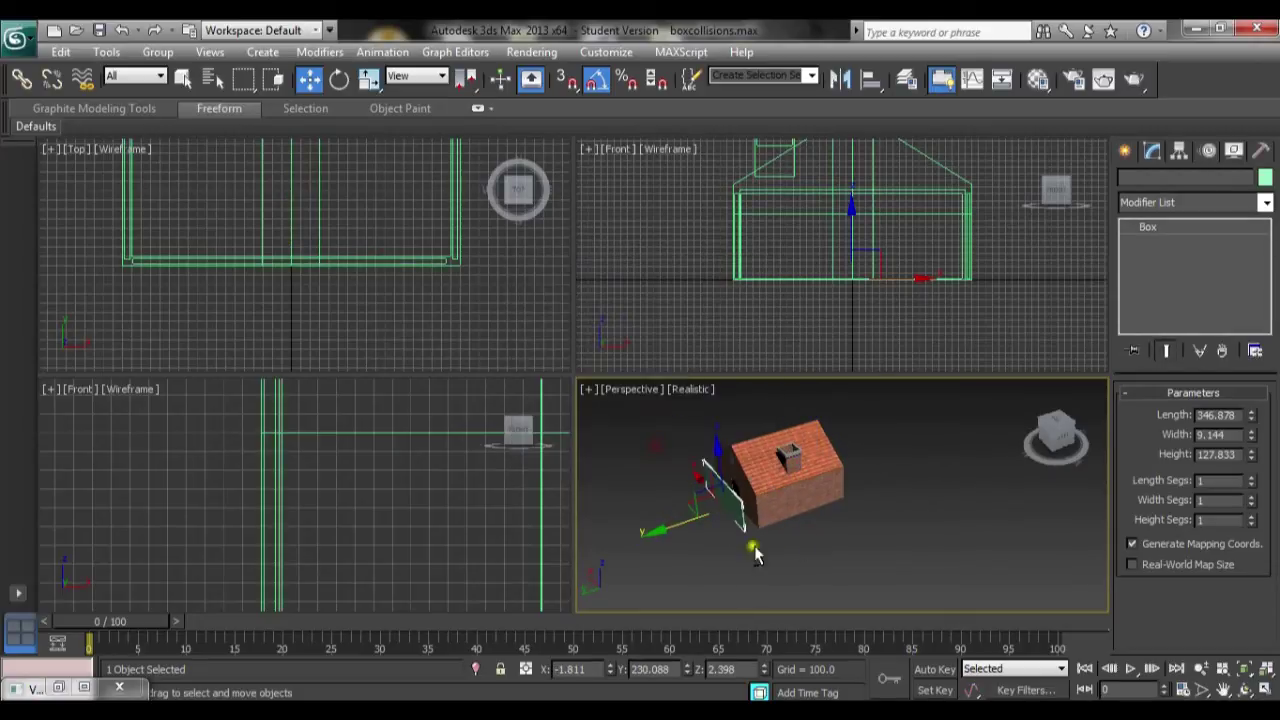
# Scale the new copy down along X and move it to X about -99.3 so it spans only the wall on one side of the doorway
pyautogui.scroll(5, 800, 535)
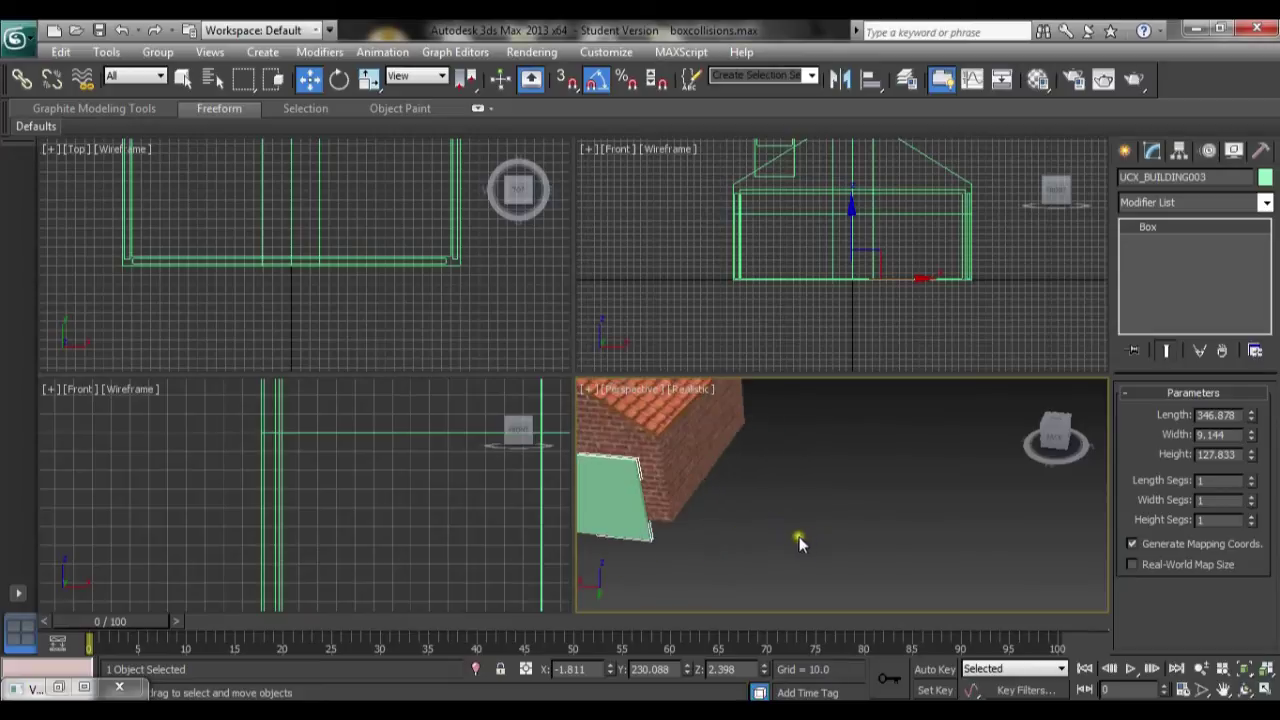
pyautogui.scroll(-10, 487, 513)
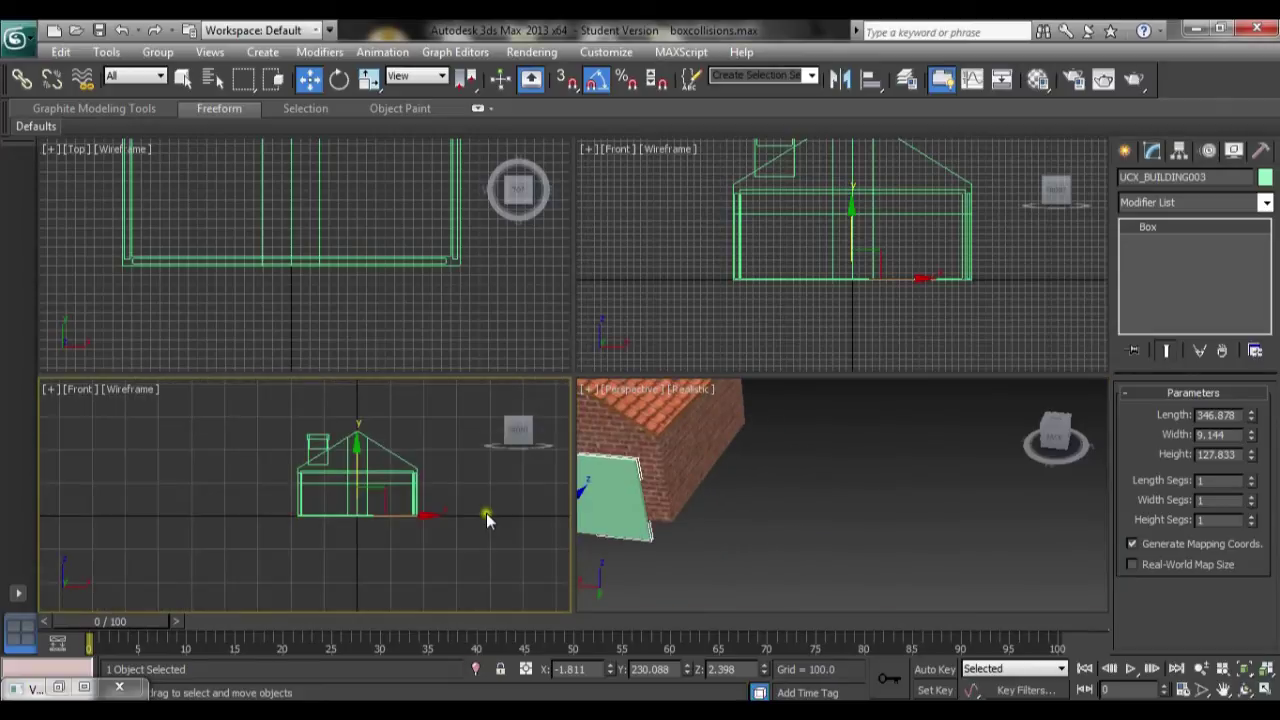
pyautogui.scroll(2, 487, 513)
pyautogui.moveTo(579, 514); pyautogui.dragTo(587, 518, button='middle')
pyautogui.middleClick(522, 514)
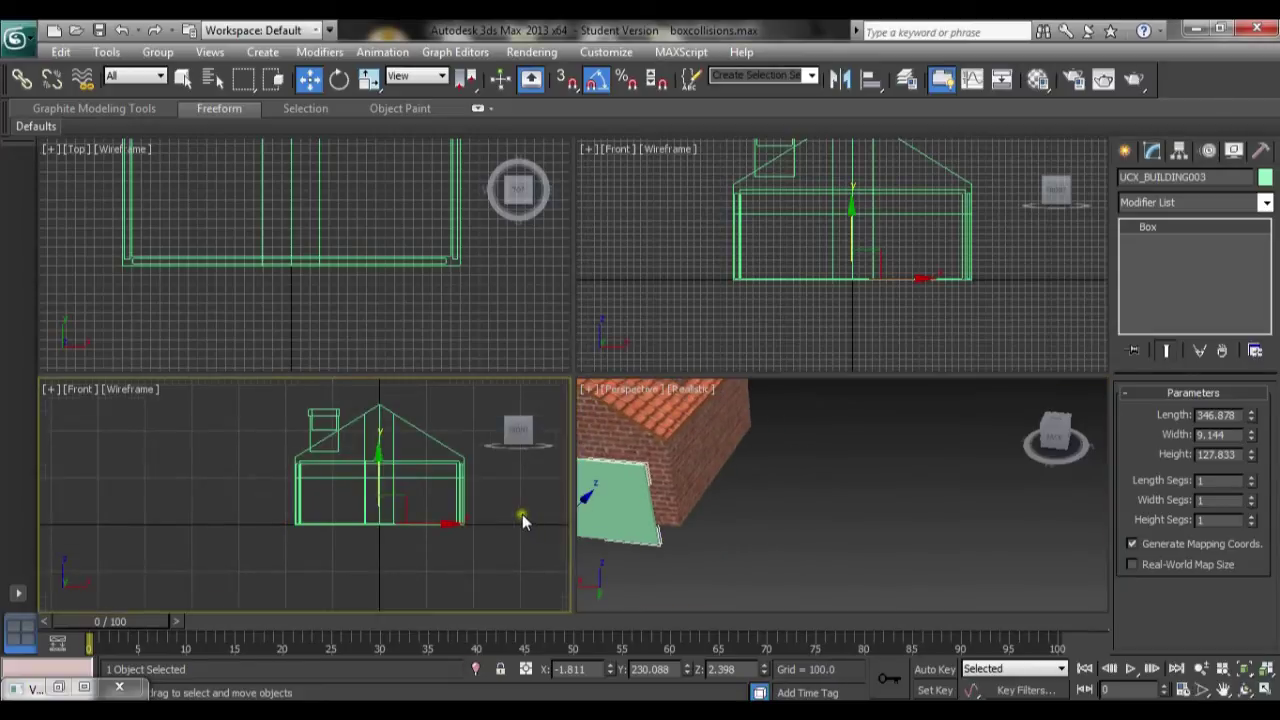
pyautogui.scroll(2, 522, 514)
pyautogui.scroll(2, 460, 526)
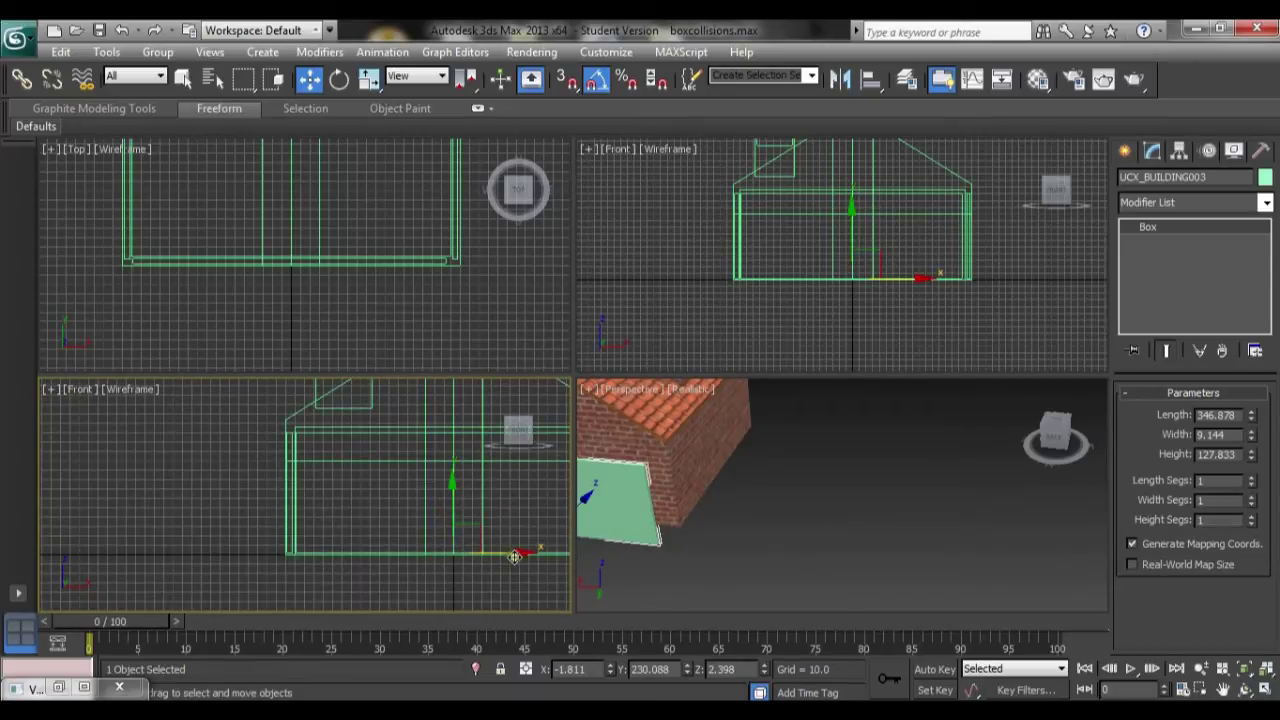
pyautogui.press('e')
pyautogui.press('r')
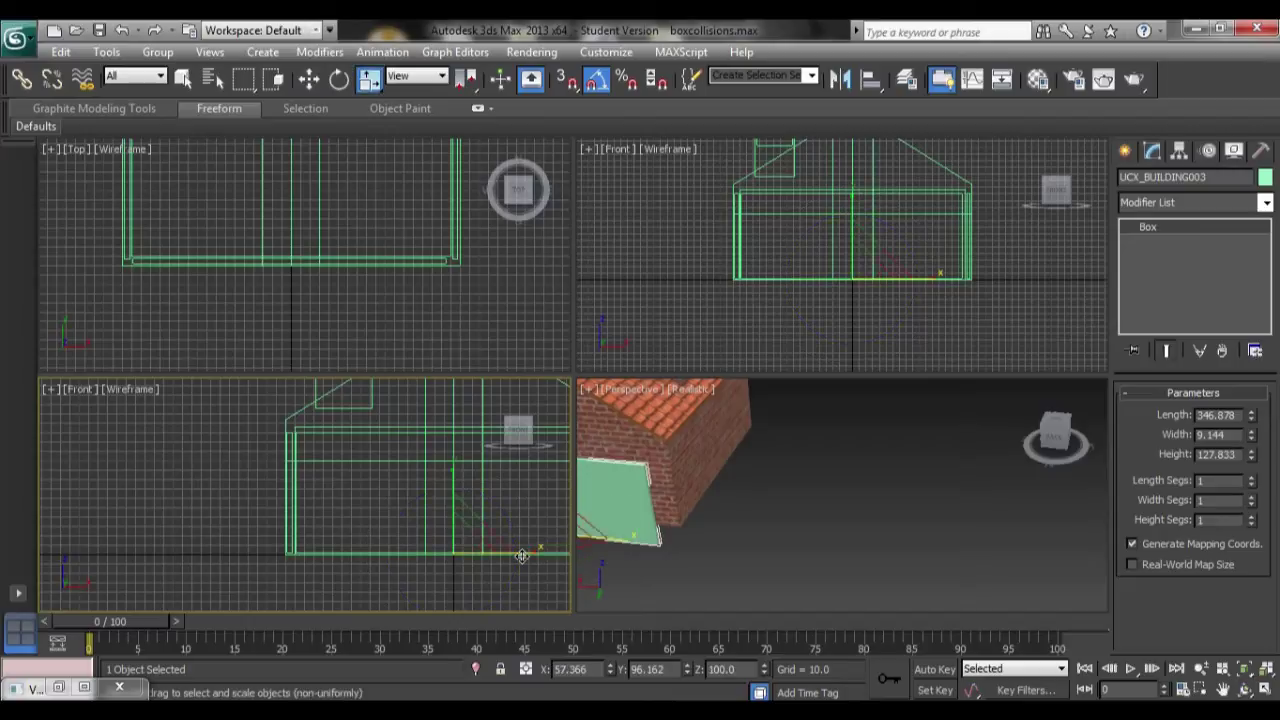
pyautogui.moveTo(521, 553); pyautogui.dragTo(429, 555)
pyautogui.press('w')
pyautogui.press('r')
pyautogui.press('w')
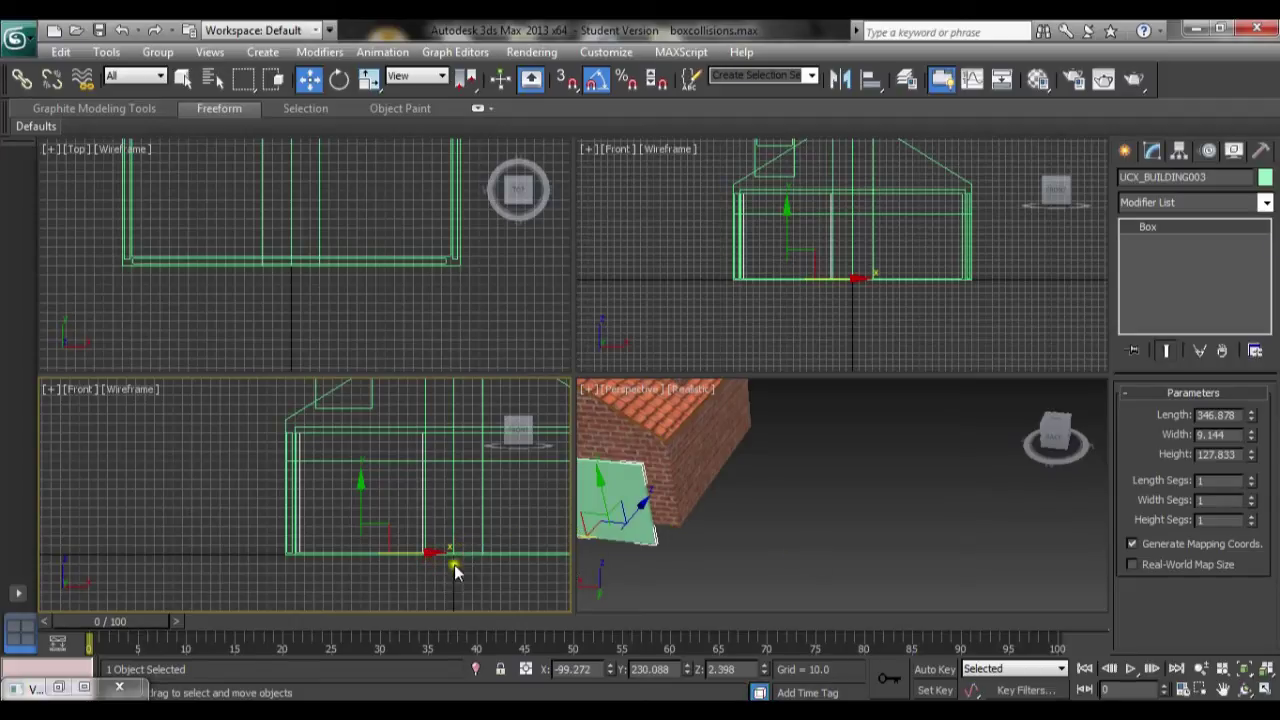
# Clone the shortened box along X as an independent copy on the other side of the doorway, at X about 99.9
pyautogui.moveTo(440, 553)
pyautogui.keyDown('shift'); pyautogui.mouseDown()
pyautogui.moveTo(646, 569)
pyautogui.moveTo(618, 575)
pyautogui.mouseUp(); pyautogui.keyUp('shift')
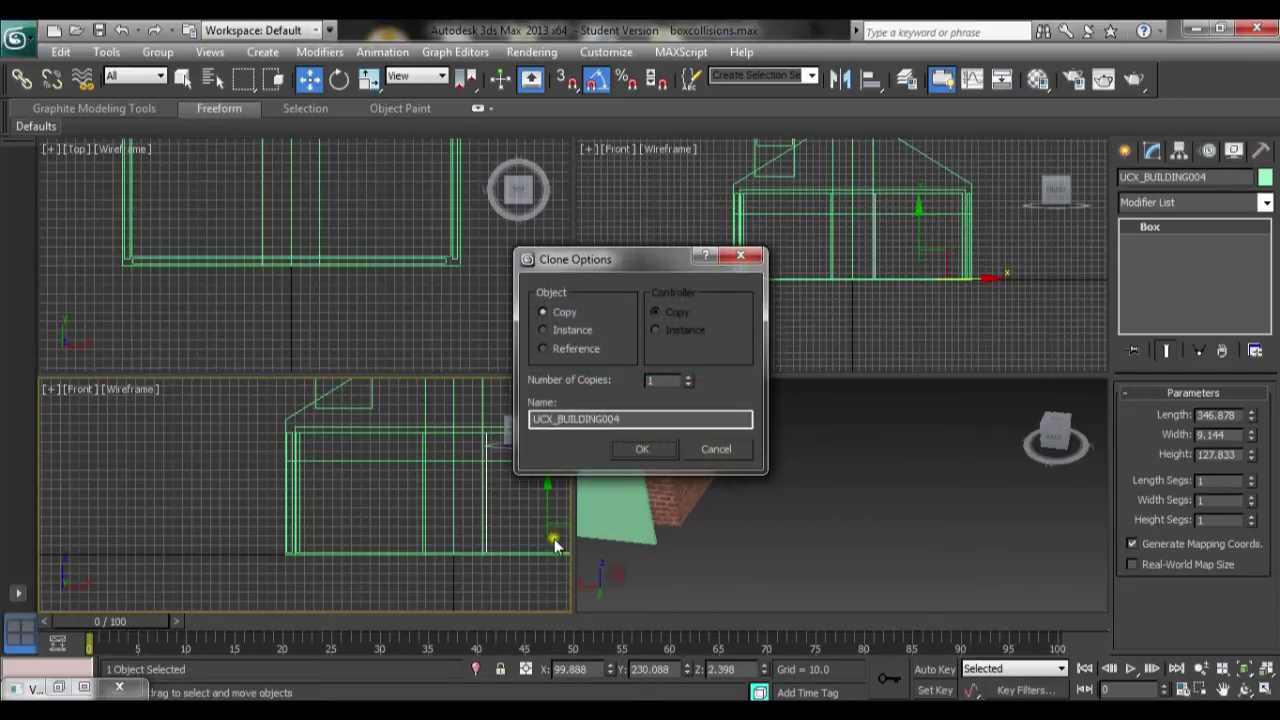
pyautogui.click(642, 457)
pyautogui.moveTo(489, 503); pyautogui.dragTo(400, 503, button='middle')
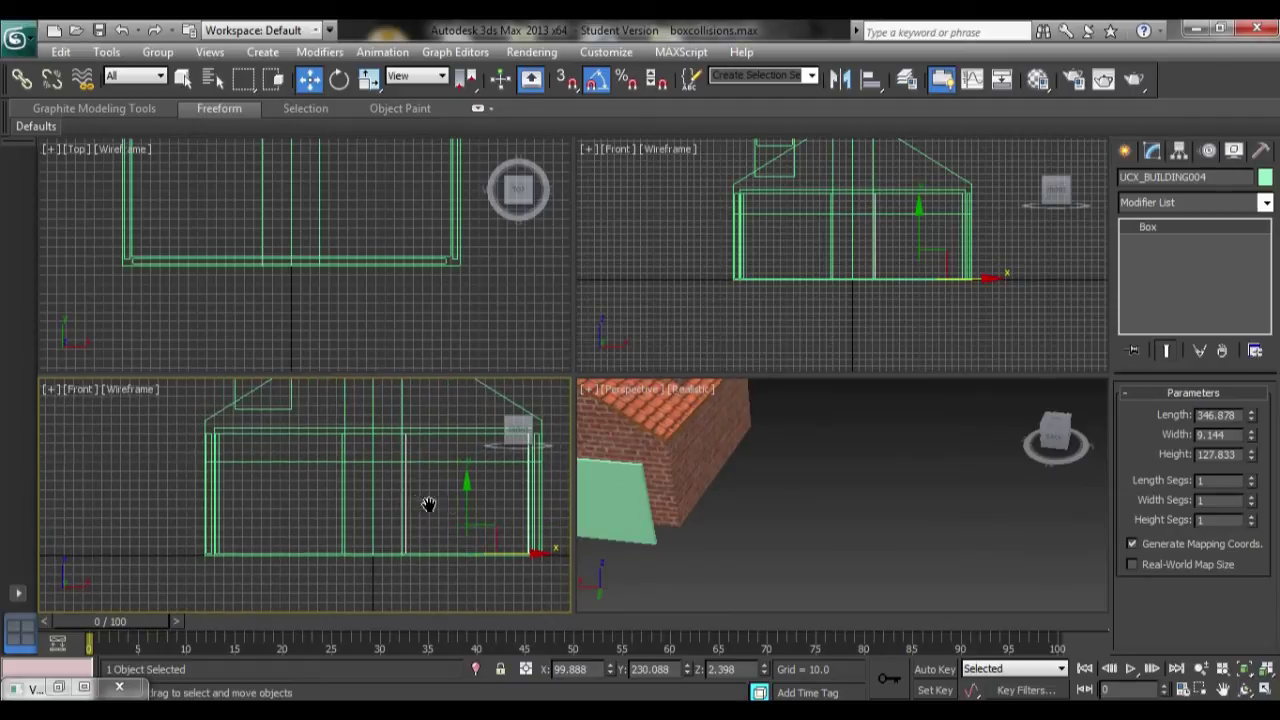
# Select both doorway-side boxes and move them together along Y into the doorway wall, at Y about 175.4
pyautogui.moveTo(618, 530); pyautogui.dragTo(819, 570, button='middle')
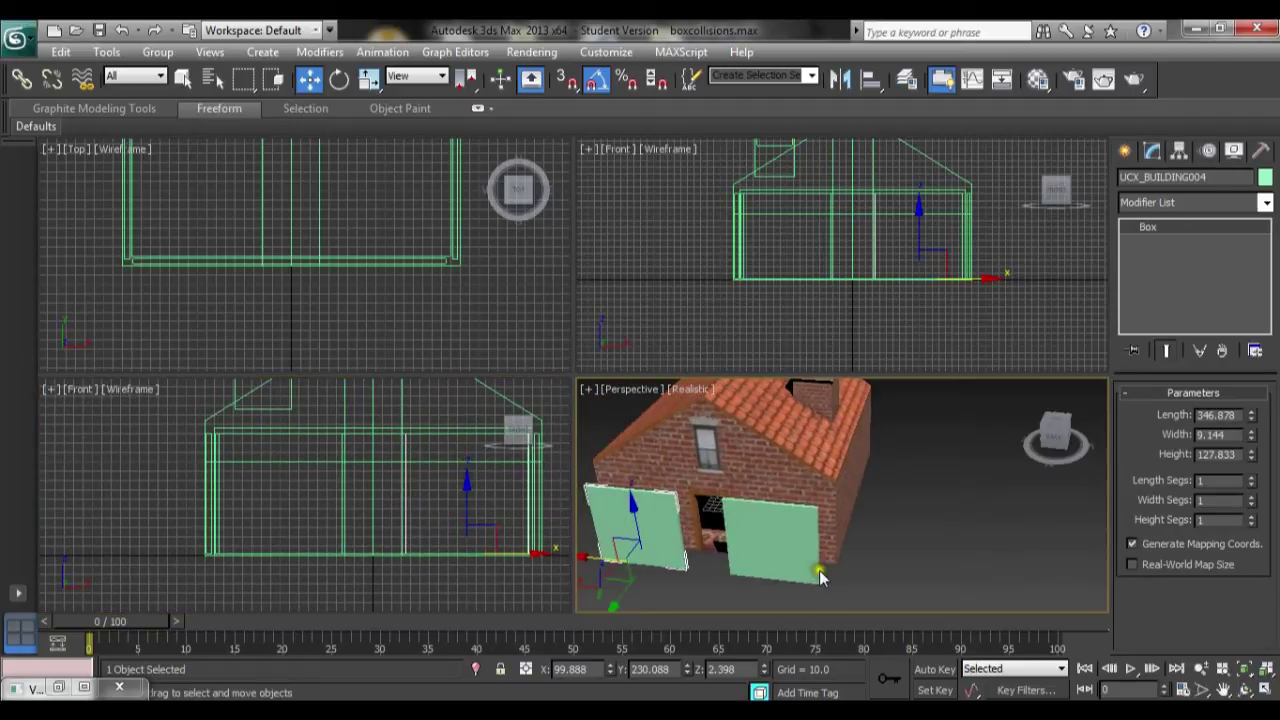
pyautogui.keyDown('ctrl'); pyautogui.click(771, 540); pyautogui.keyUp('ctrl')
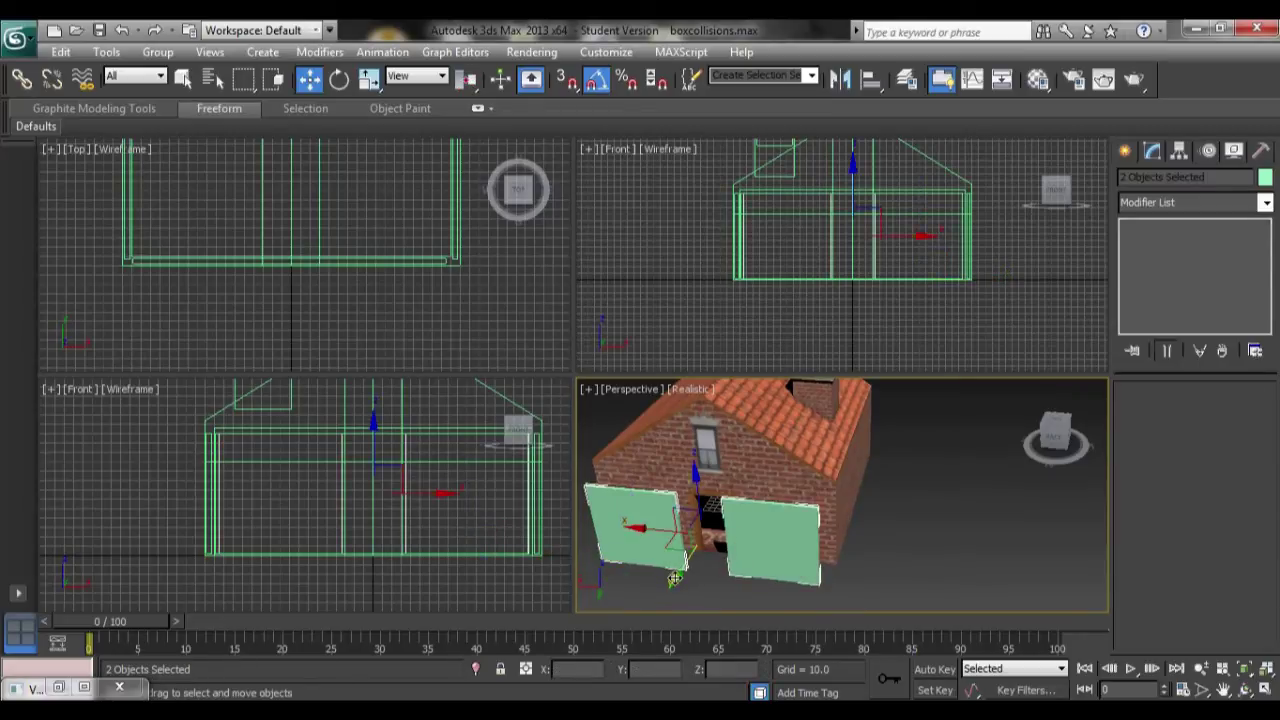
pyautogui.moveTo(674, 578); pyautogui.dragTo(681, 571)
pyautogui.moveTo(475, 312); pyautogui.dragTo(475, 384, button='middle')
pyautogui.scroll(-6, 357, 145)
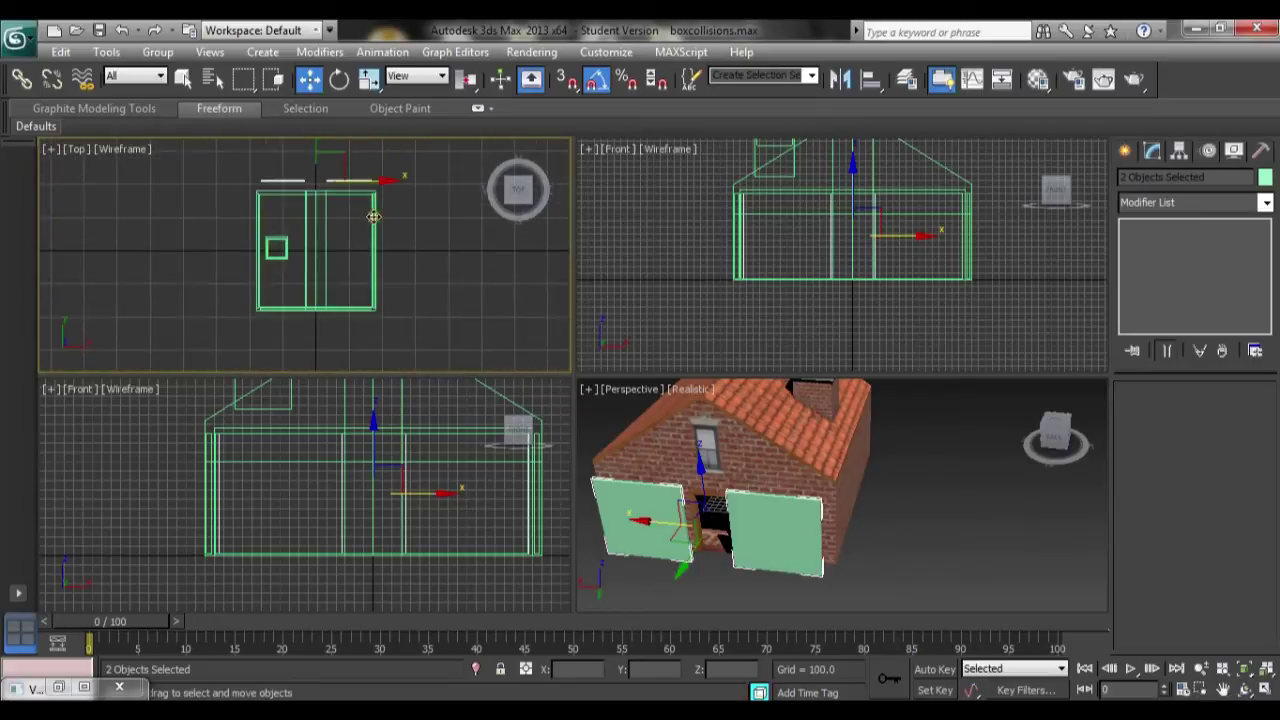
pyautogui.scroll(4, 326, 219)
pyautogui.moveTo(325, 212); pyautogui.dragTo(331, 302, button='middle')
pyautogui.moveTo(322, 182); pyautogui.dragTo(330, 205)
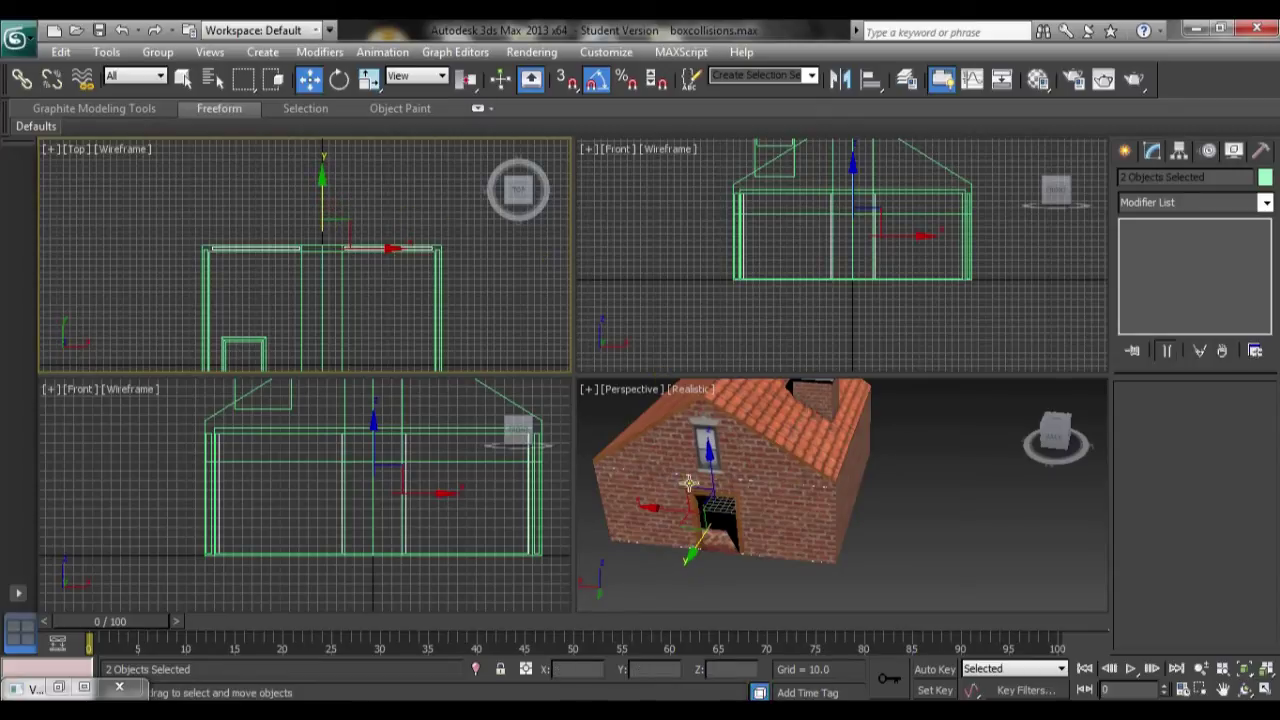
# Scale both doorway-side boxes down vertically so their tops line up with the top edge of the doorway
pyautogui.moveTo(400, 483); pyautogui.dragTo(410, 482, button='middle')
pyautogui.scroll(2, 410, 482)
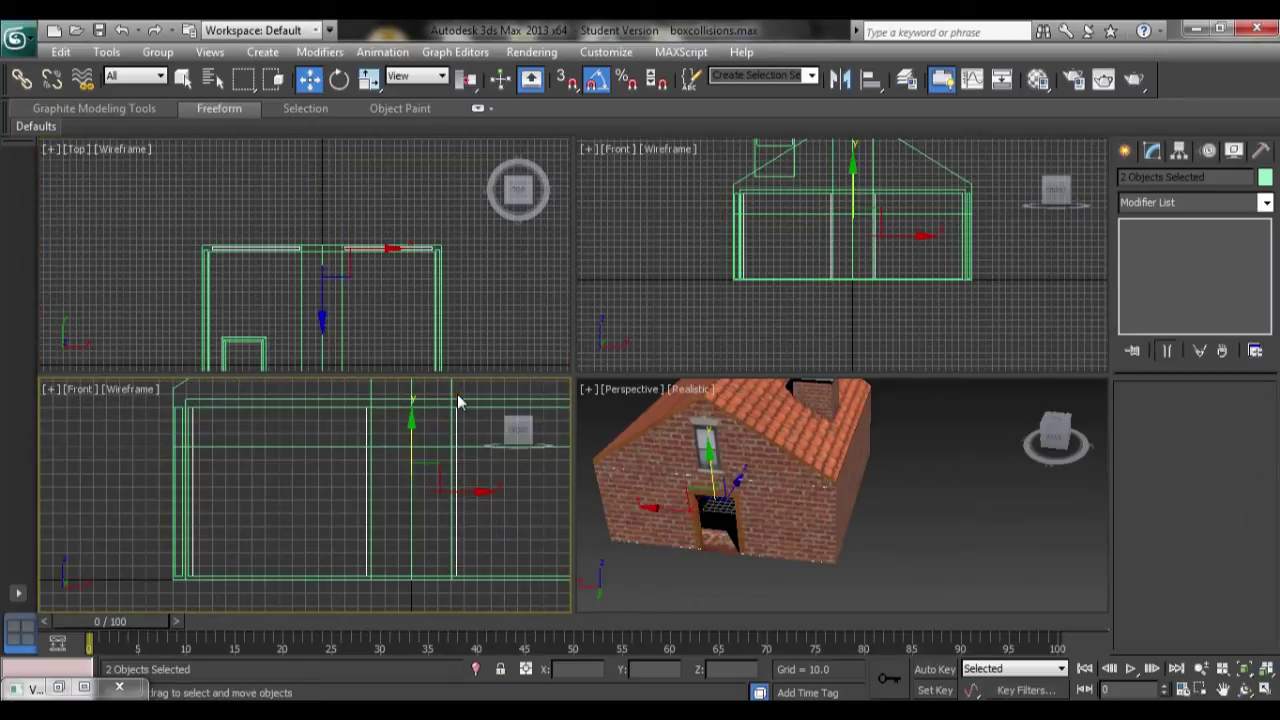
pyautogui.press('e')
pyautogui.press('r')
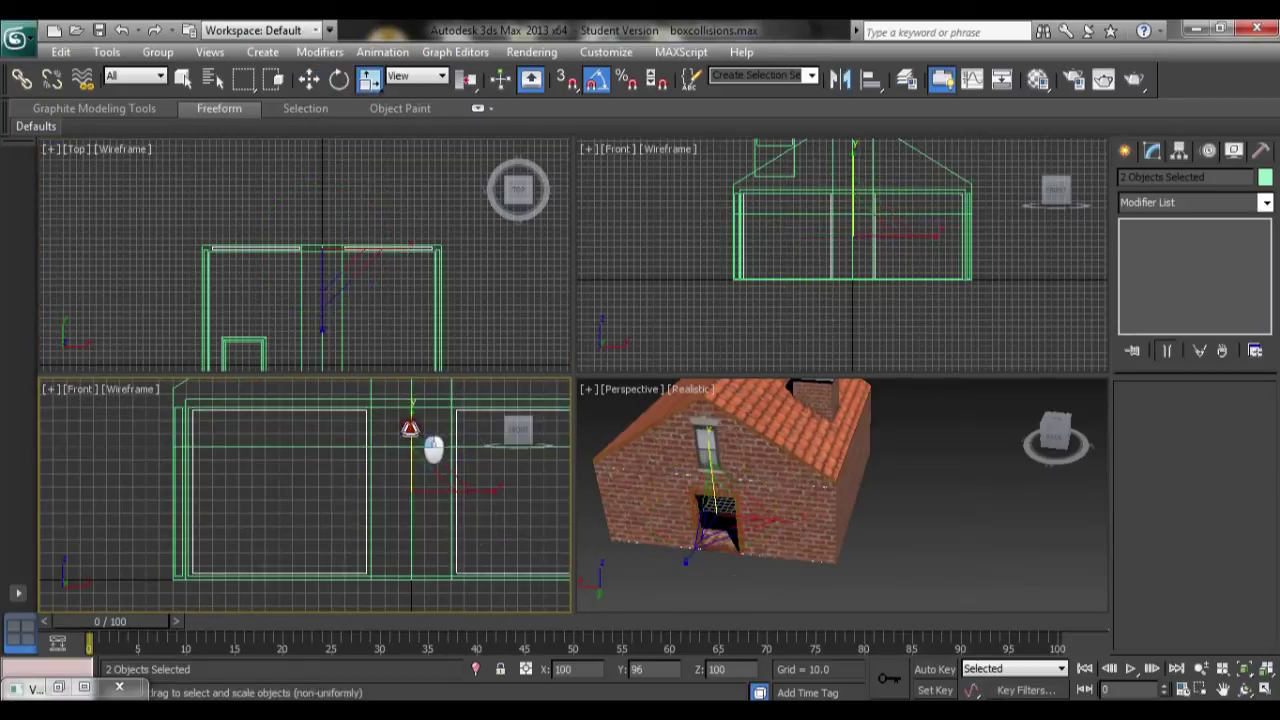
pyautogui.moveTo(410, 428); pyautogui.dragTo(412, 443)
pyautogui.press('w')
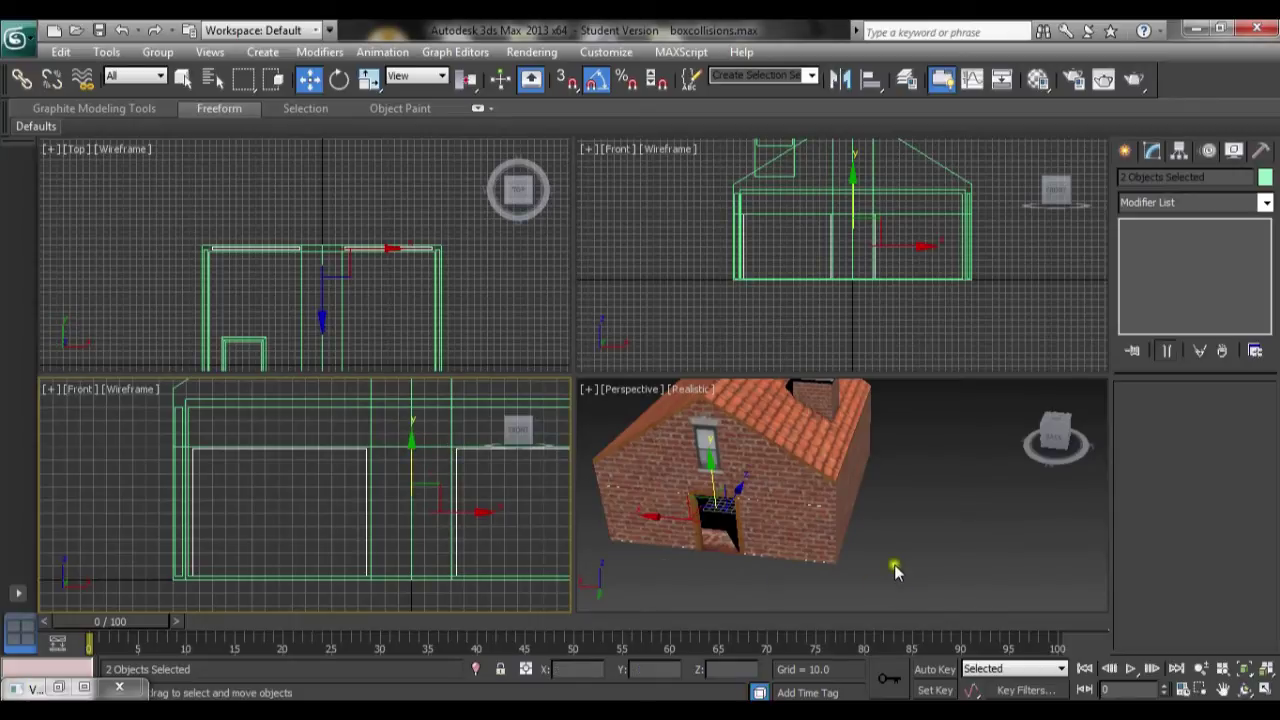
# Clone the doorway-side box at X about 99.9 upward as a single independent copy, at Z about 67.9
pyautogui.click(457, 466)
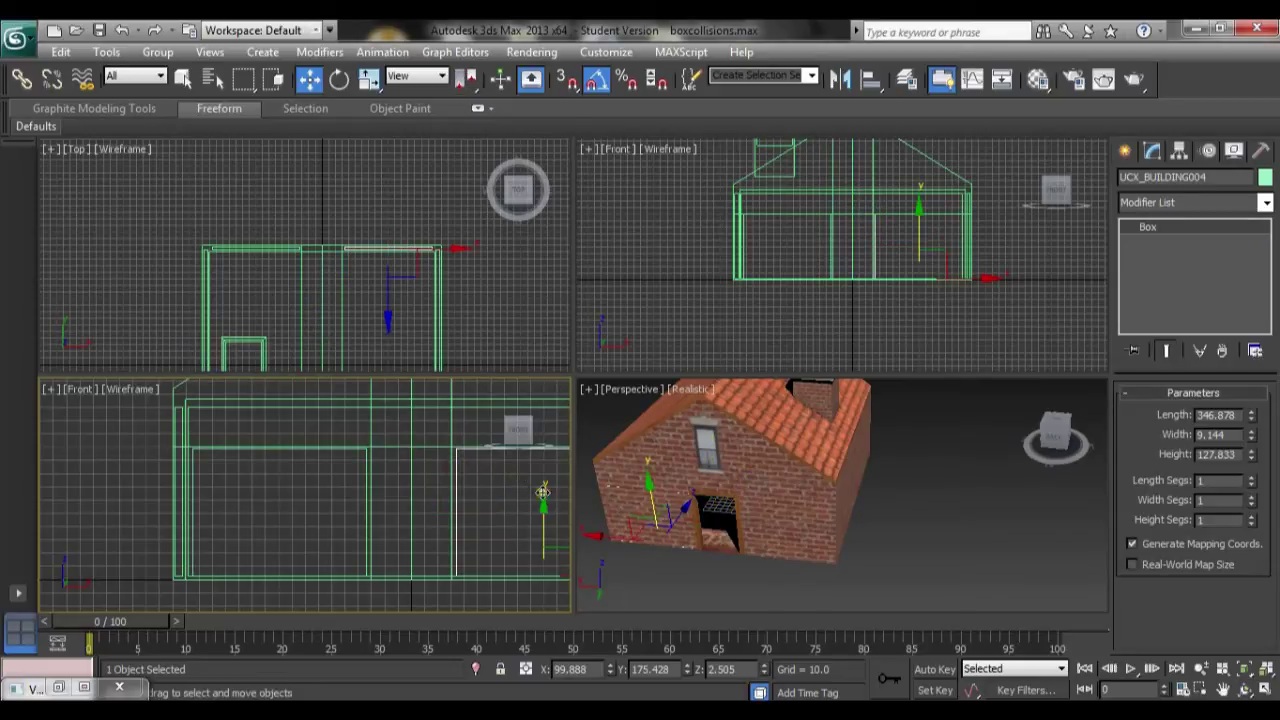
pyautogui.moveTo(541, 500); pyautogui.dragTo(540, 420)
pyautogui.click(640, 449)
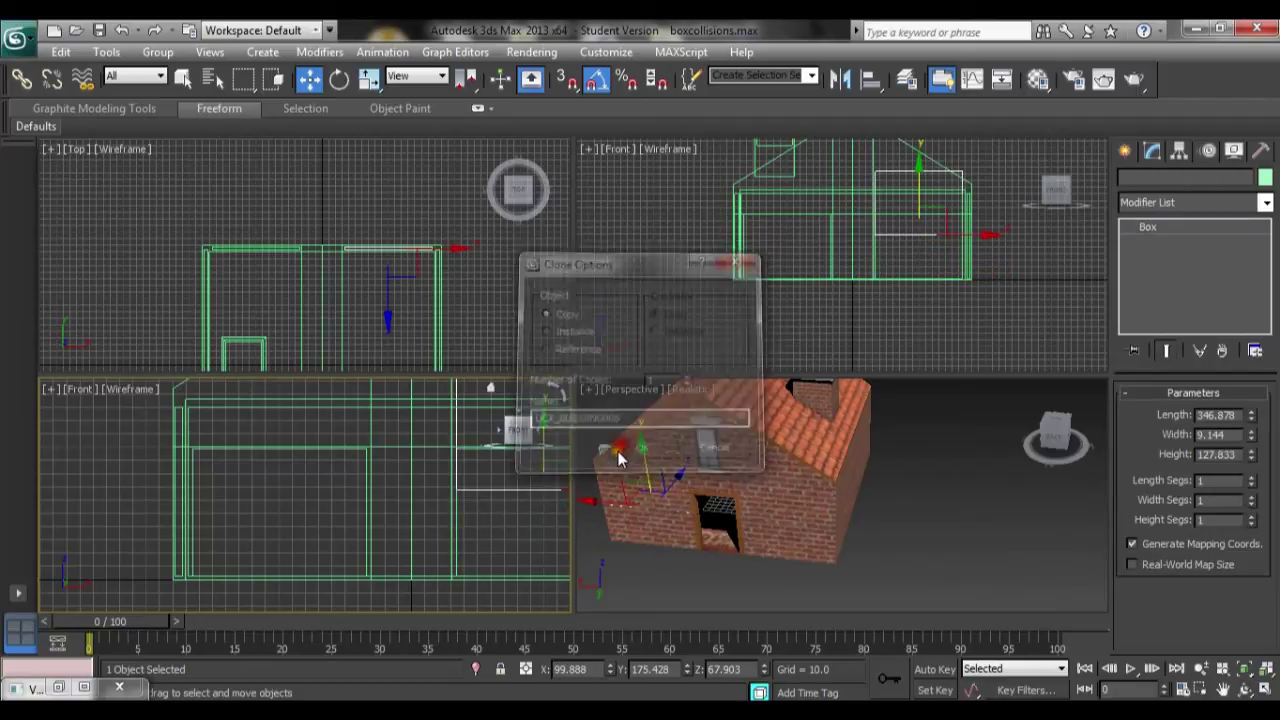
# Scale the cloned box above the doorway-side box down vertically so its height fits the wall strip above the doorway
pyautogui.moveTo(478, 500)
pyautogui.mouseDown(button='middle')
pyautogui.moveTo(443, 527)
pyautogui.moveTo(378, 537)
pyautogui.mouseUp(button='middle')
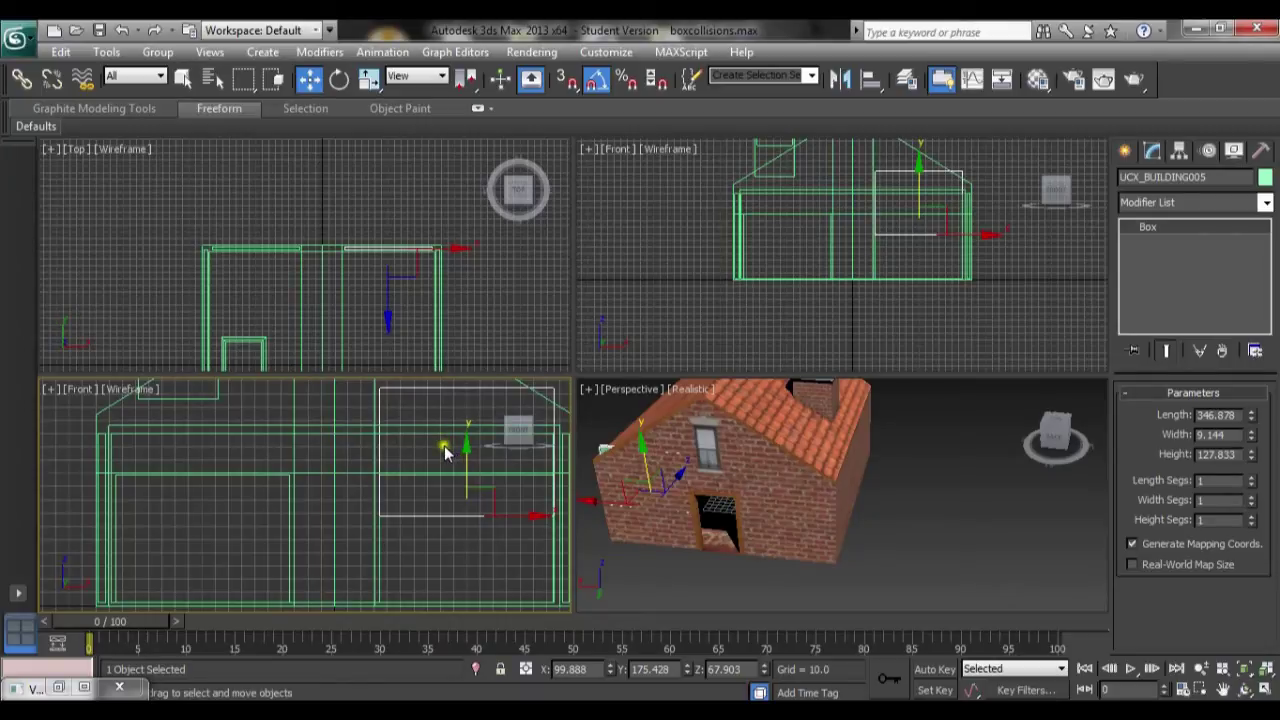
pyautogui.press('e')
pyautogui.press('r')
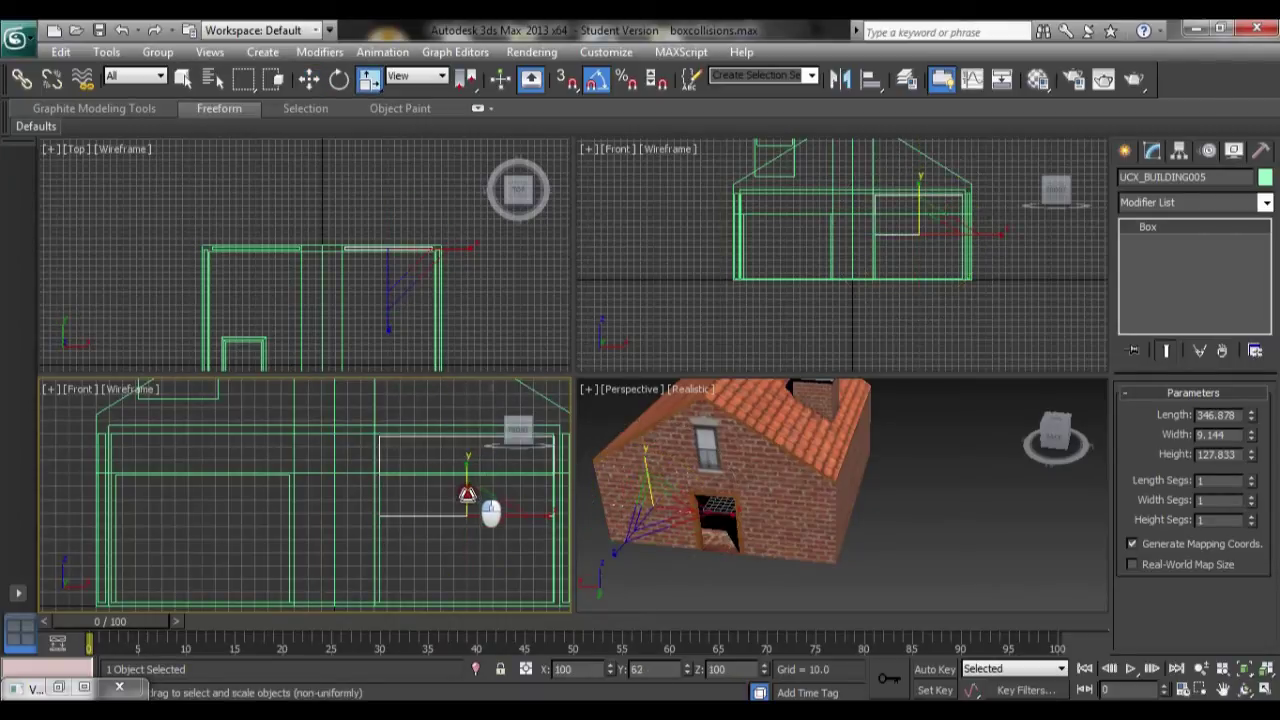
pyautogui.moveTo(467, 494); pyautogui.dragTo(503, 658)
# Move the shortened box up and centre it above the doorway, at X about -0.2 and Z about 102.7
pyautogui.press('w')
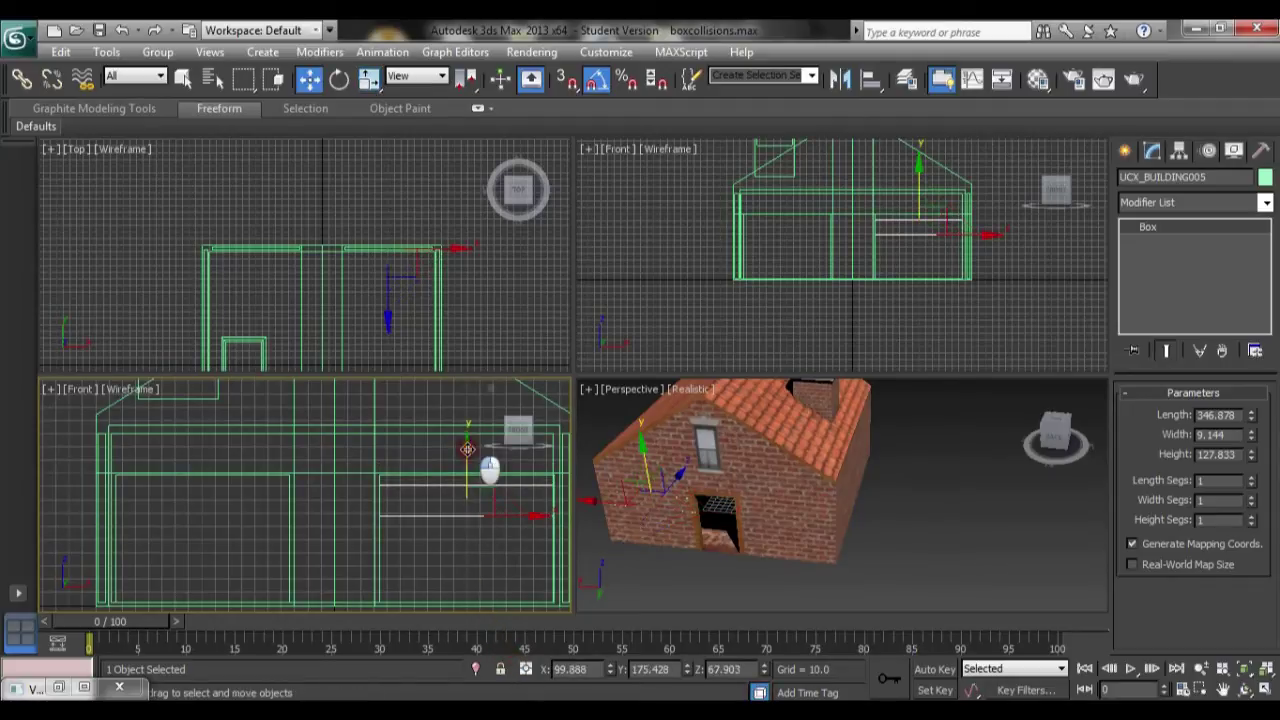
pyautogui.moveTo(459, 441); pyautogui.dragTo(455, 404)
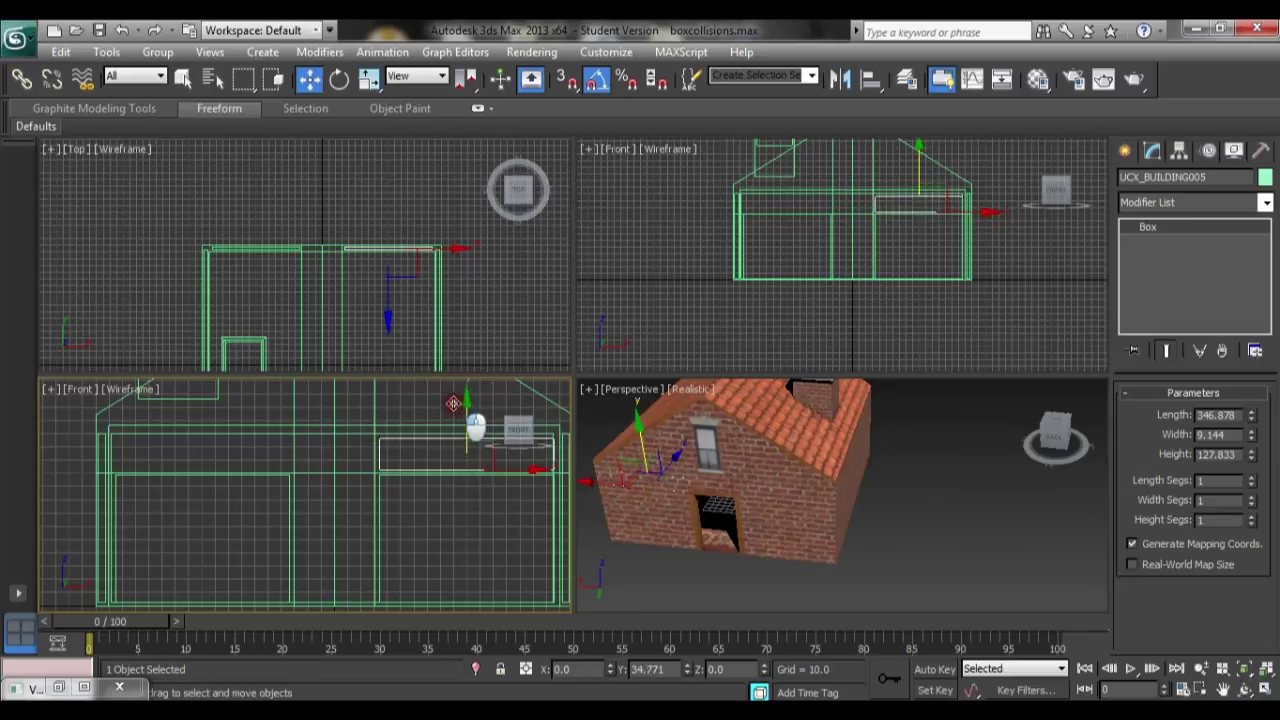
pyautogui.moveTo(539, 470); pyautogui.dragTo(414, 450)
pyautogui.scroll(5, 407, 486)
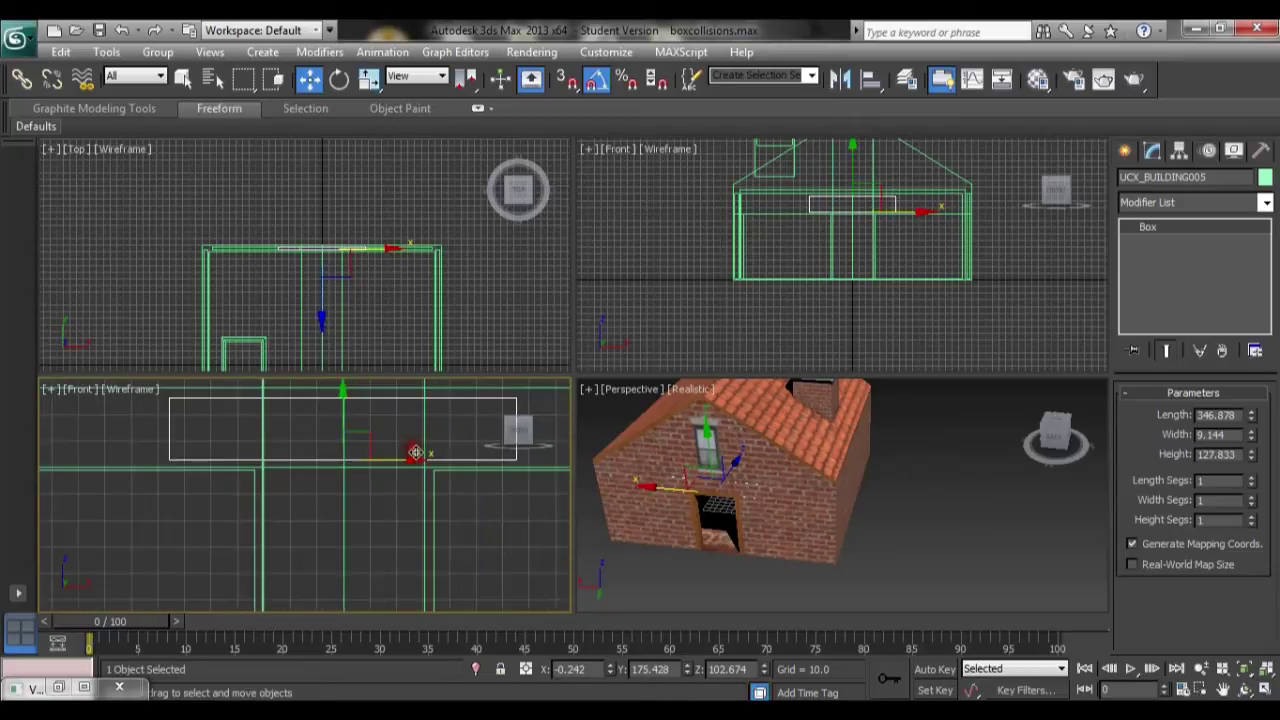
# Scale the box above the doorway along X so it spans the doorway wall between the two side walls
pyautogui.scroll(-5, 415, 452)
pyautogui.press('r')
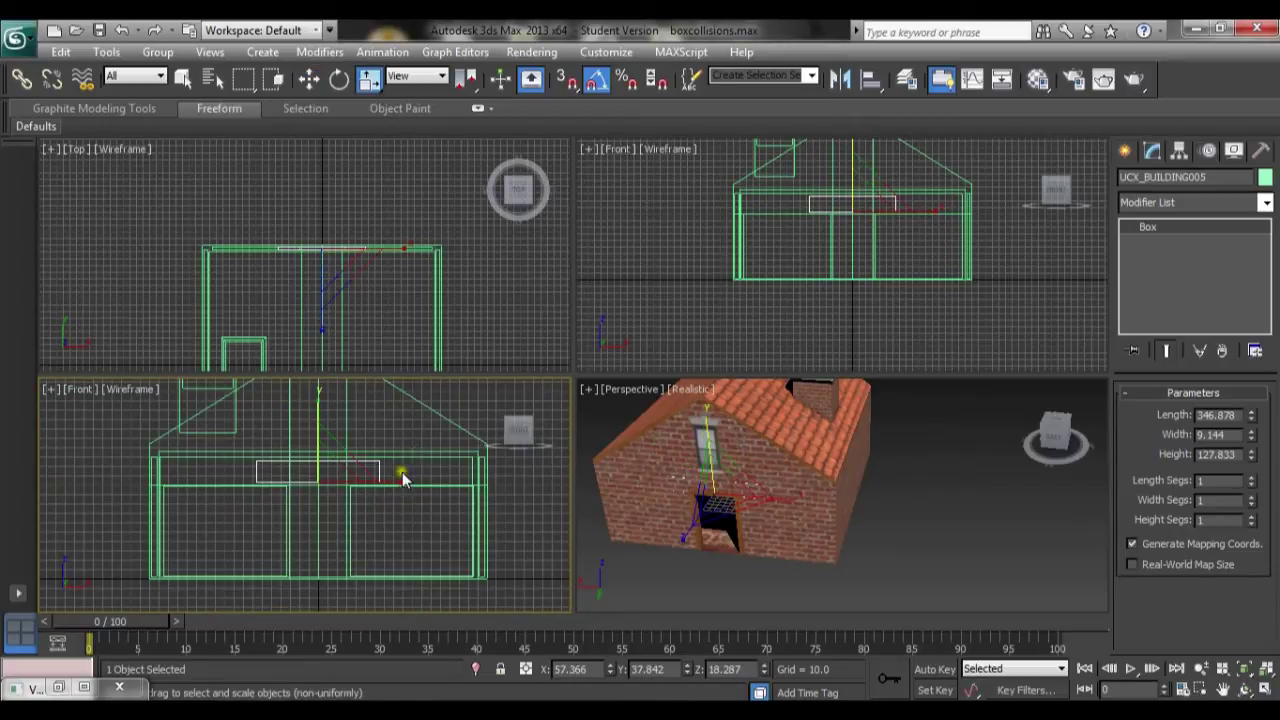
pyautogui.moveTo(399, 479); pyautogui.dragTo(500, 483)
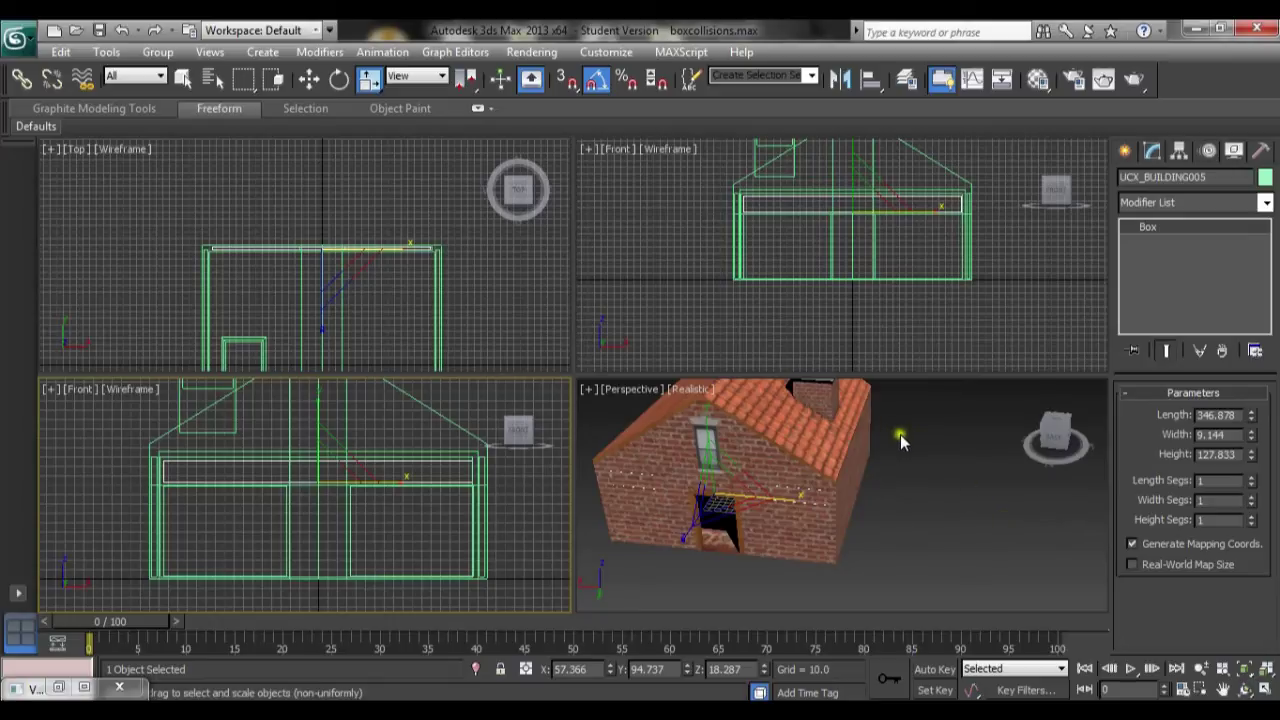
pyautogui.click(945, 462)
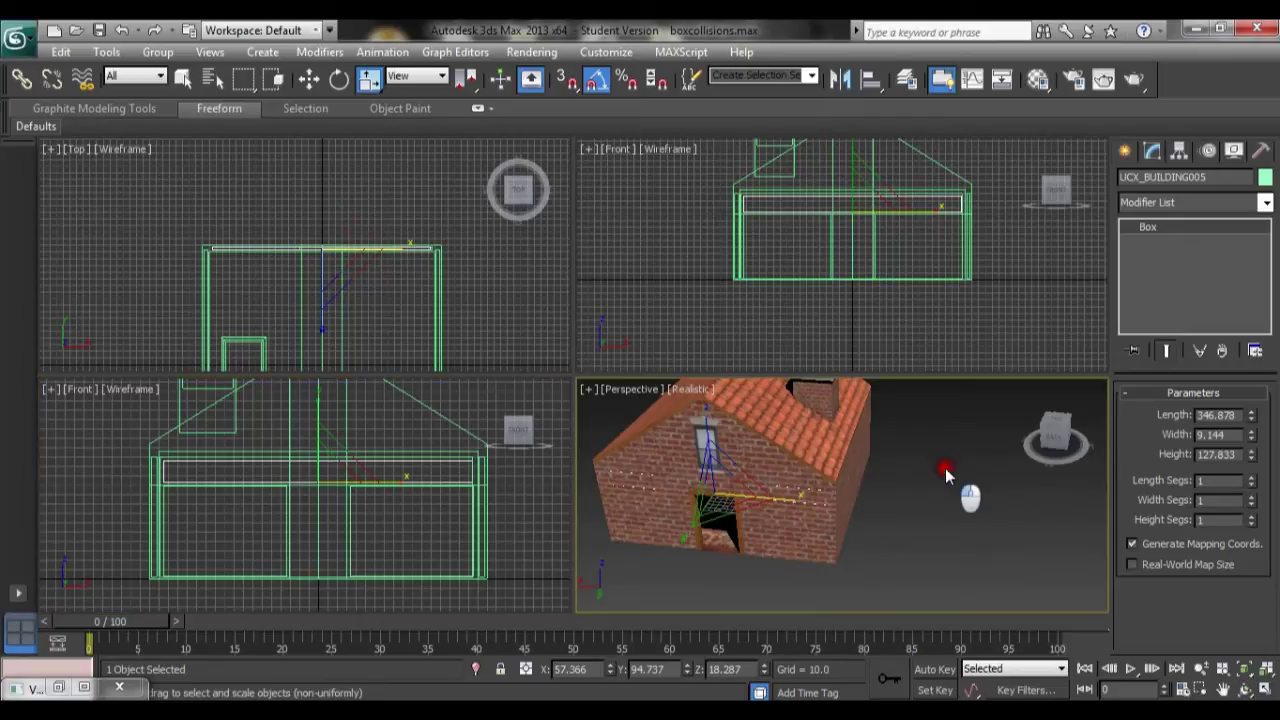
pyautogui.click(856, 462)
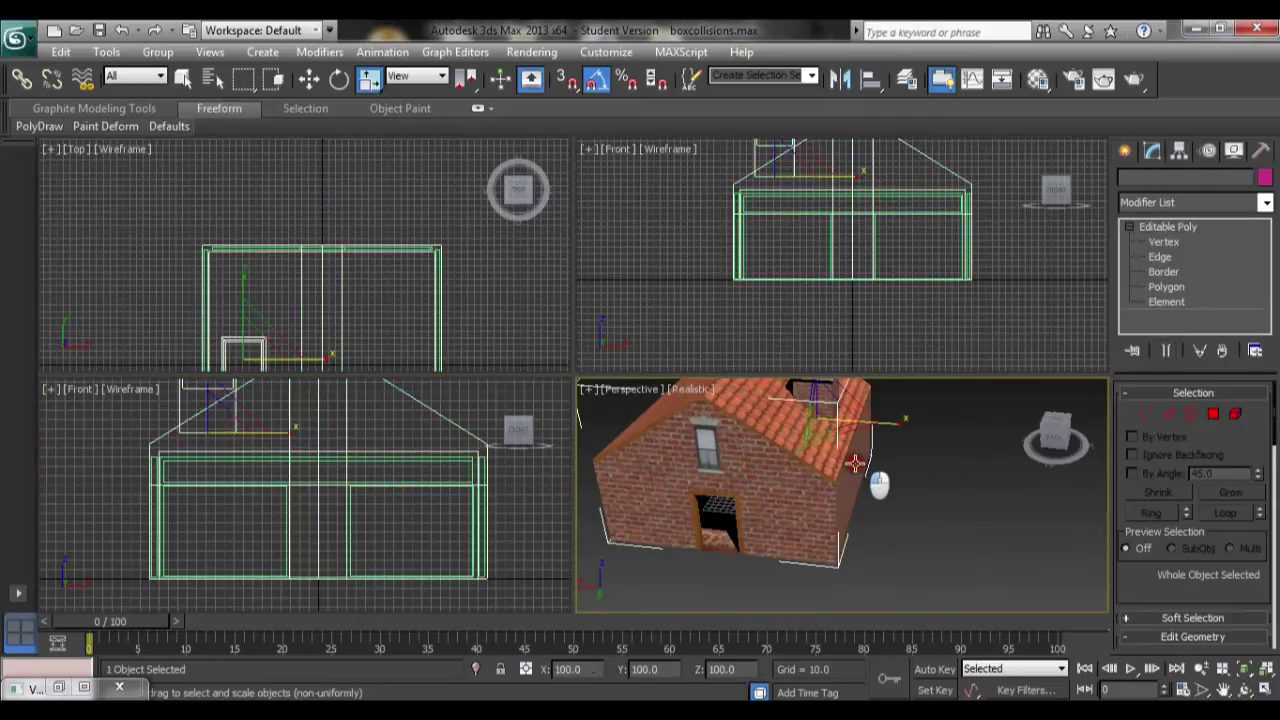
pyautogui.hotkey('ctrl', 'z')
pyautogui.click(849, 487)
pyautogui.click(849, 487)
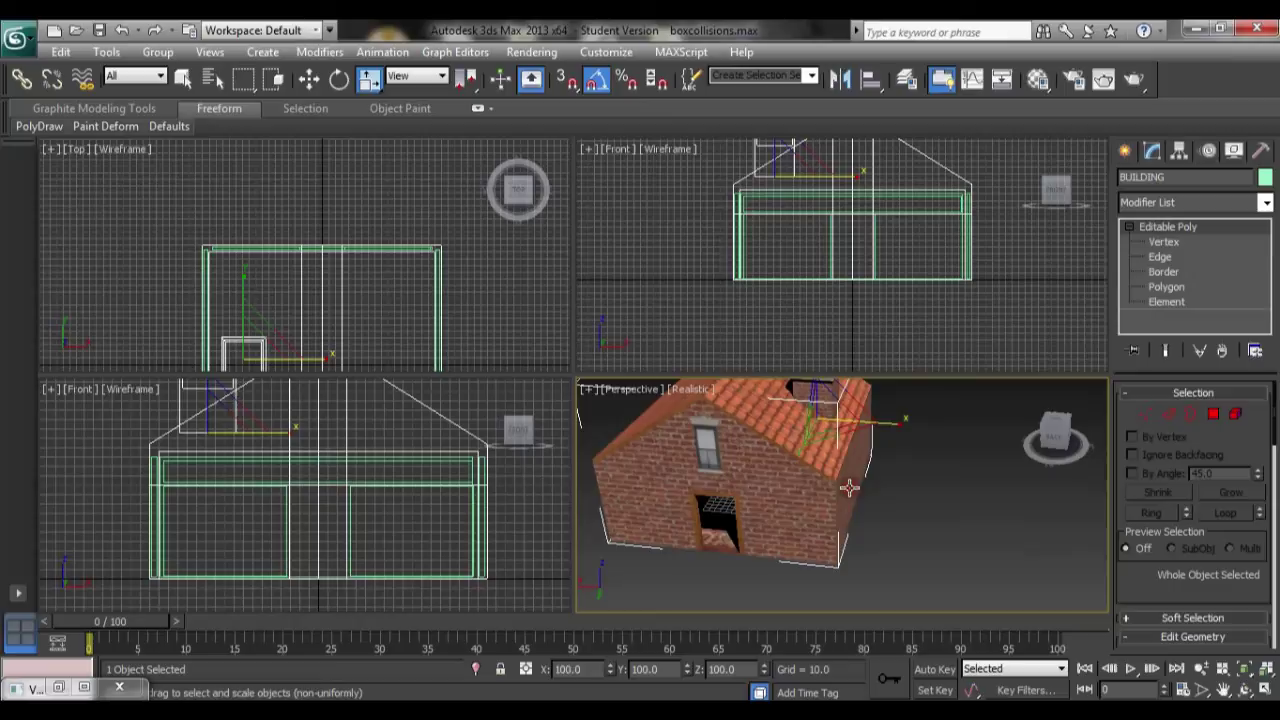
# Select the side-wall box UCX_BUILDING001 and clone it outward along X as a single independent copy, at X about 221.3
pyautogui.click(486, 511)
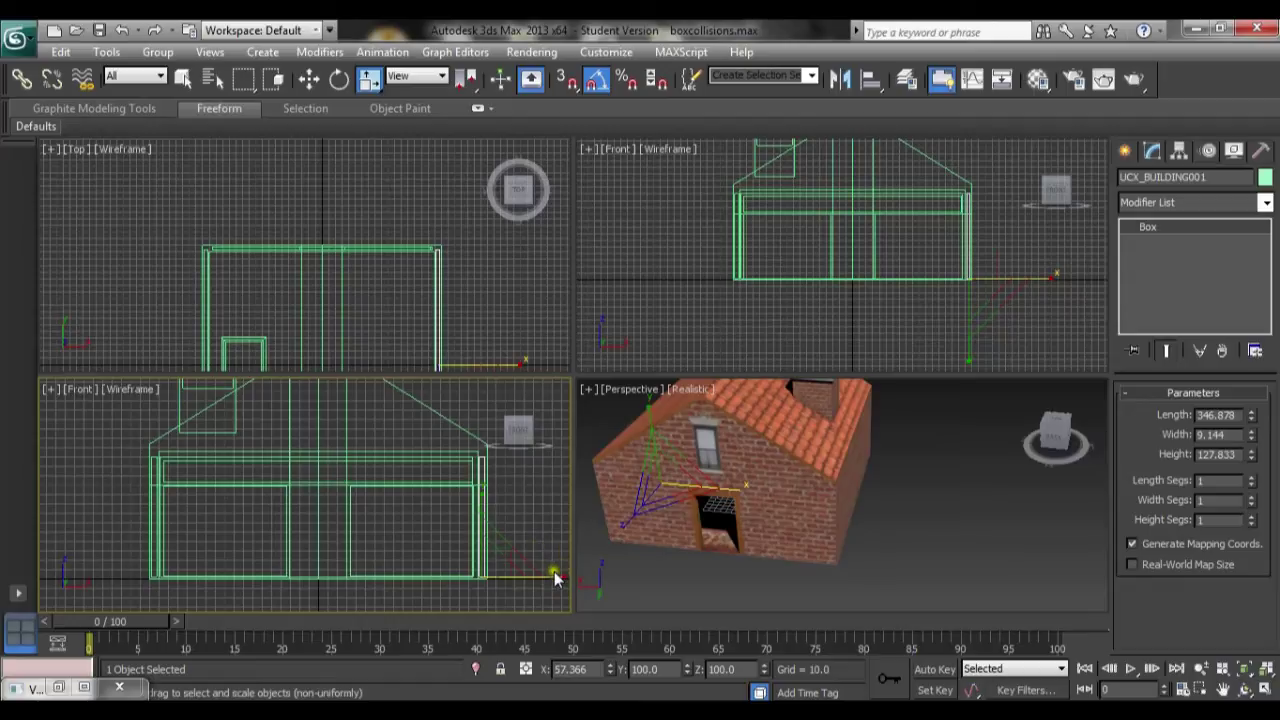
pyautogui.press('w')
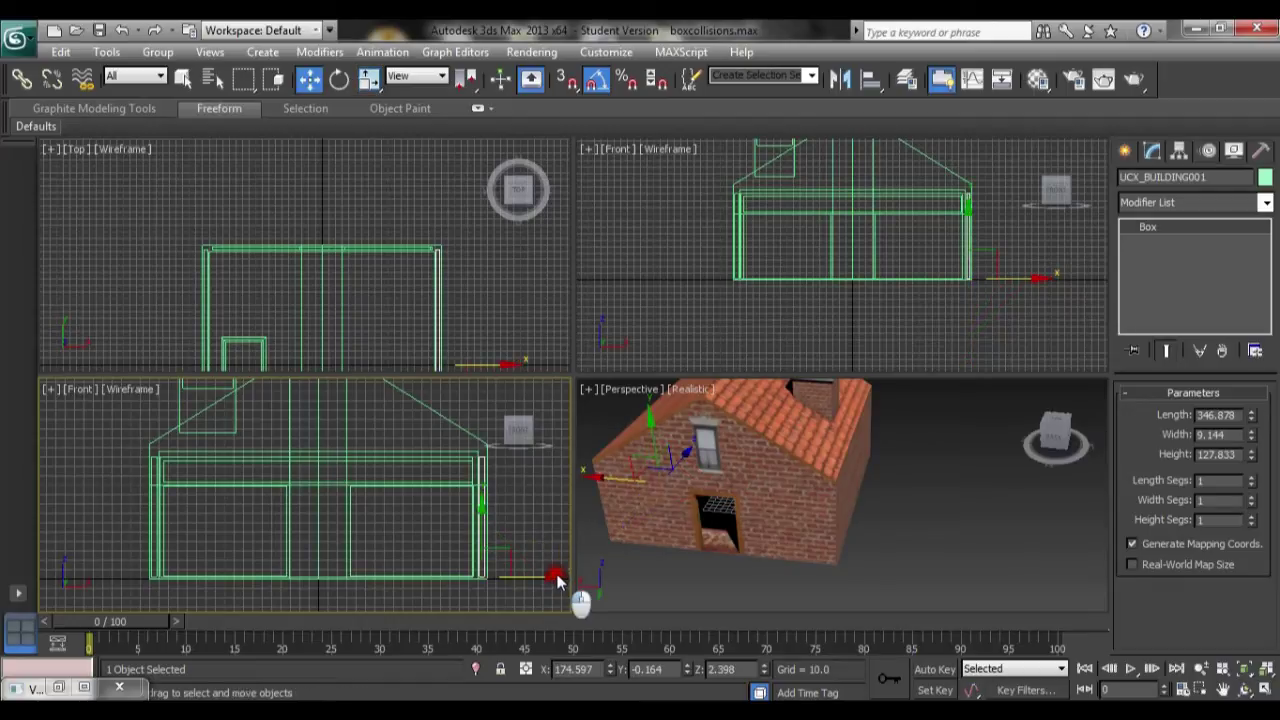
pyautogui.click(557, 578)
pyautogui.hotkey('ctrl', 'z')
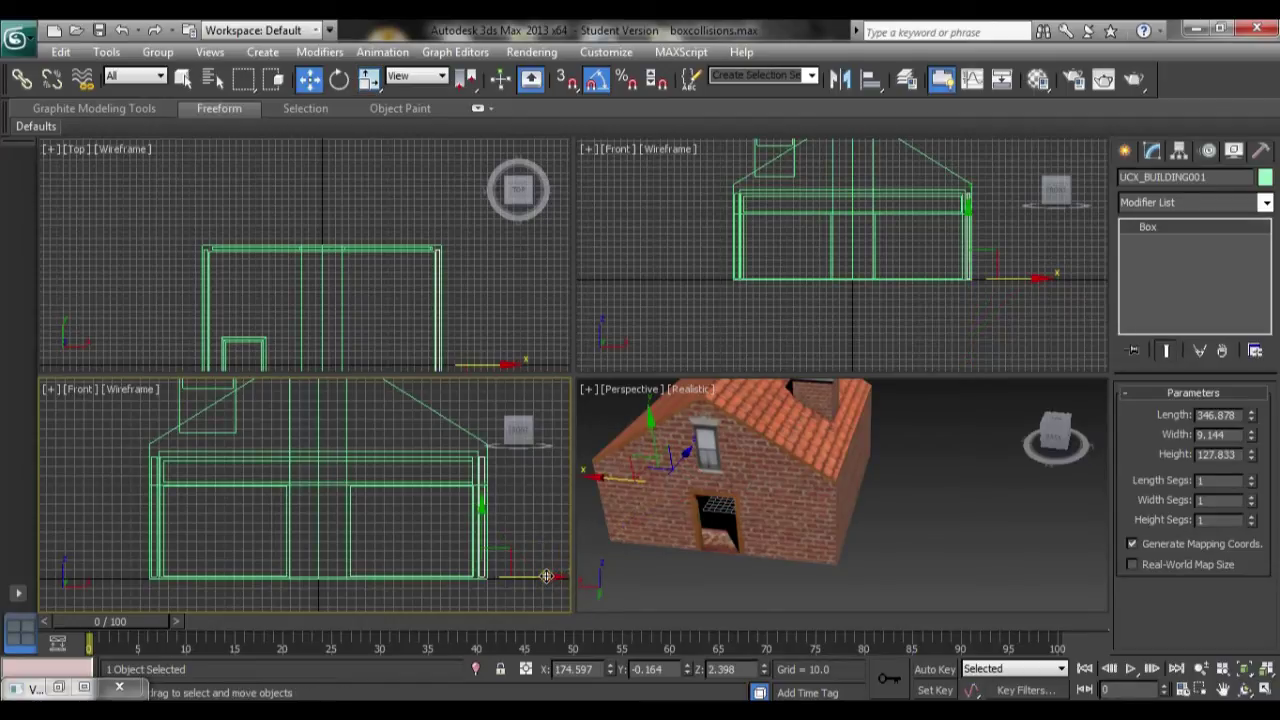
pyautogui.keyDown('shift'); pyautogui.moveTo(547, 576); pyautogui.dragTo(601, 576); pyautogui.keyUp('shift')
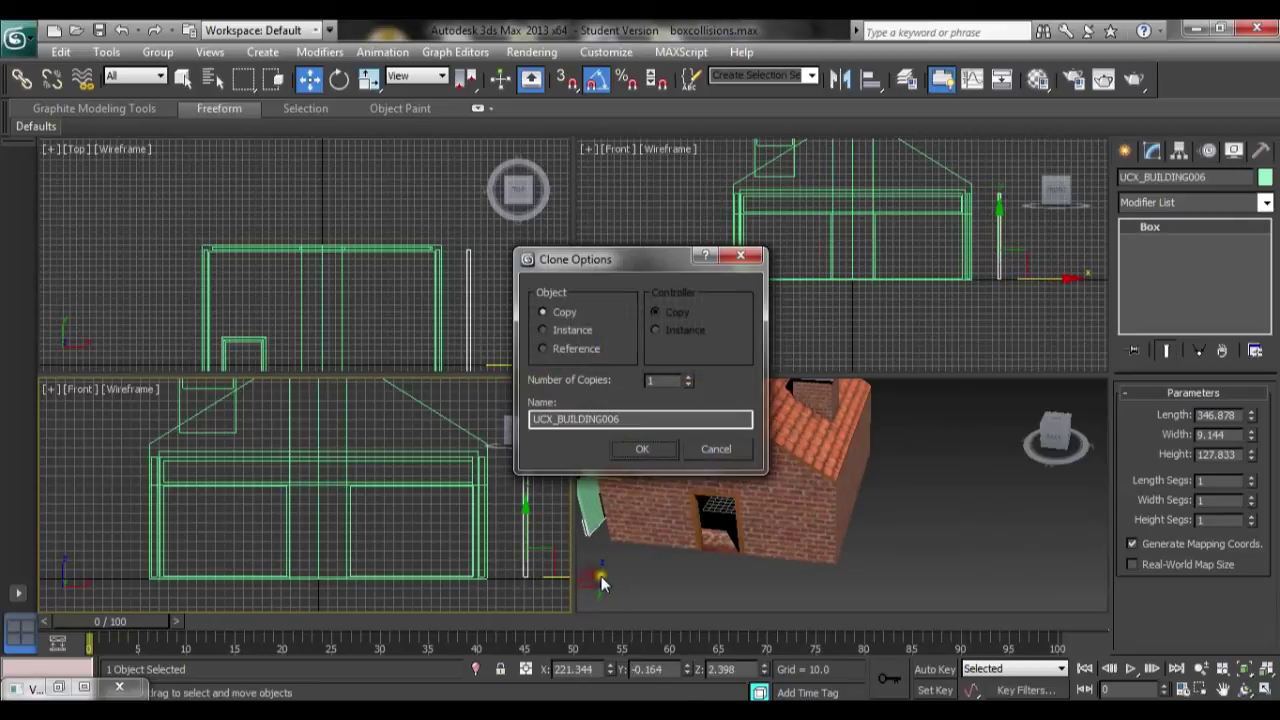
pyautogui.click(650, 449)
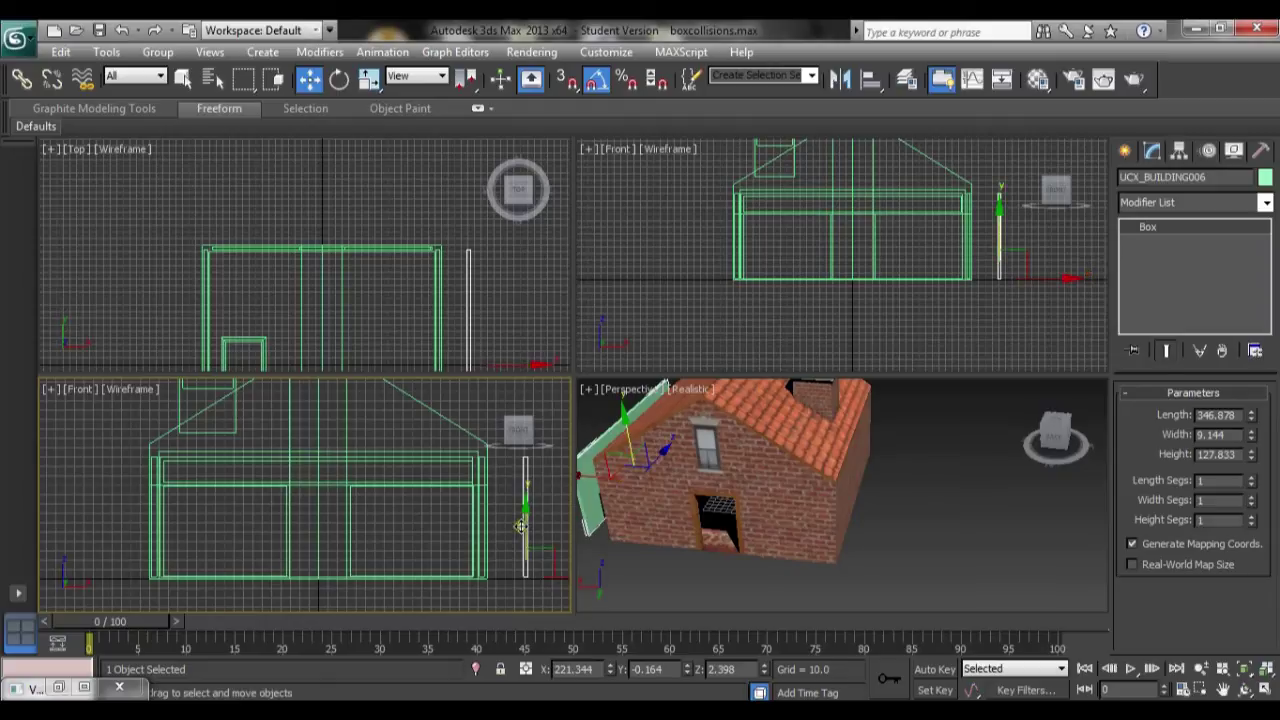
# Rotate the cloned side-wall box 90 degrees so it lies flat and raise it to Z about 149
pyautogui.scroll(-3, 520, 527)
pyautogui.press('e')
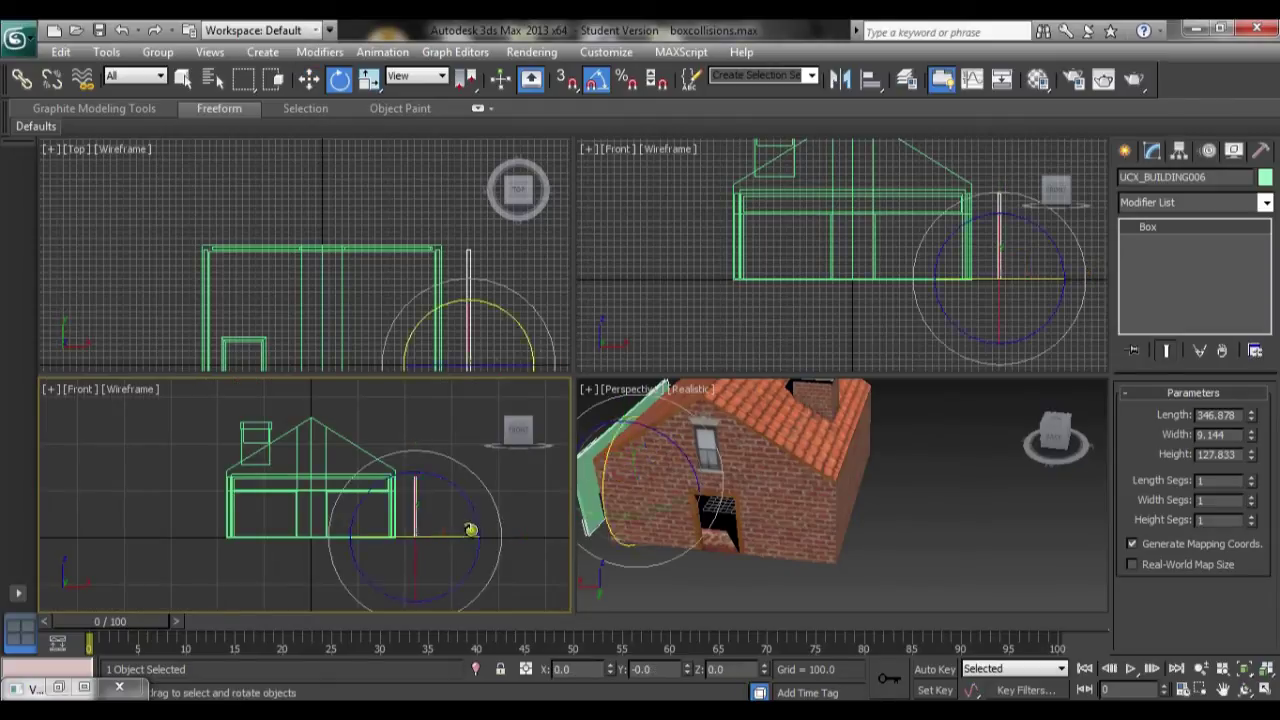
pyautogui.moveTo(465, 491); pyautogui.dragTo(498, 578)
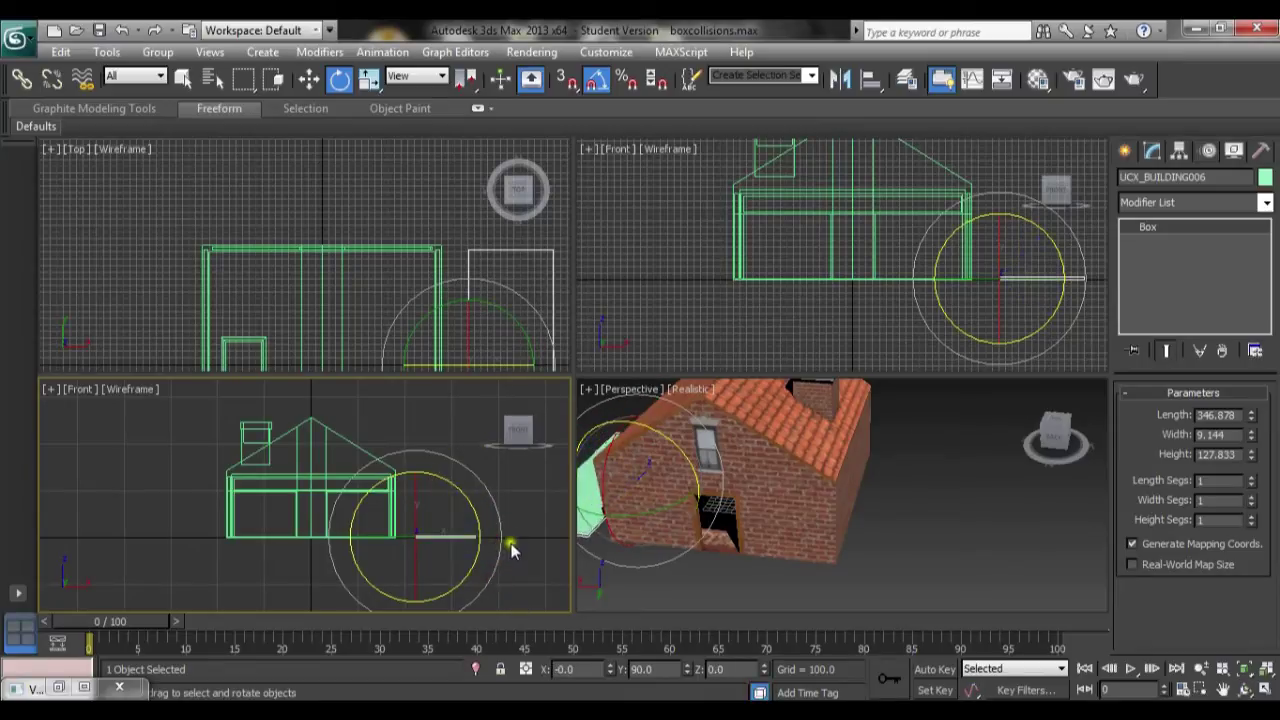
pyautogui.press('w')
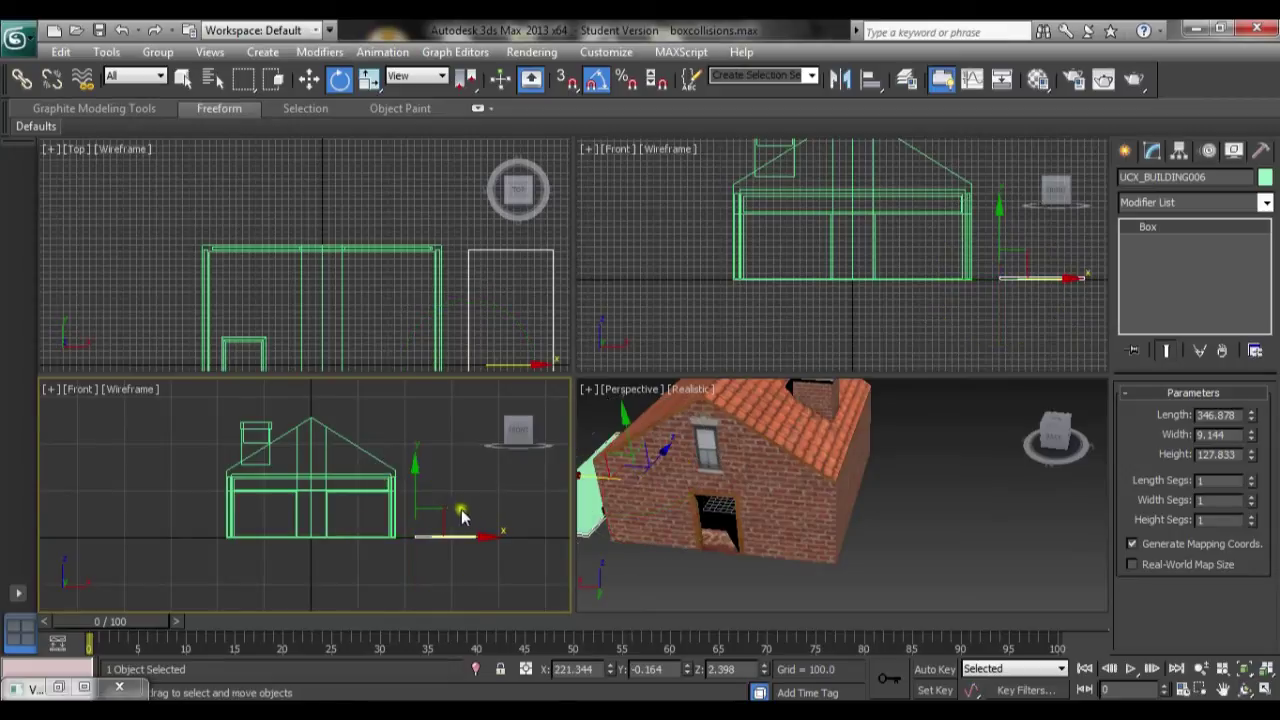
pyautogui.moveTo(422, 428); pyautogui.dragTo(422, 404)
# Scale the flat box in plan to about 242% across the house width and about 91% along the house length
pyautogui.moveTo(437, 213); pyautogui.dragTo(356, 126, button='middle')
pyautogui.scroll(-4, 402, 222)
pyautogui.scroll(2, 419, 262)
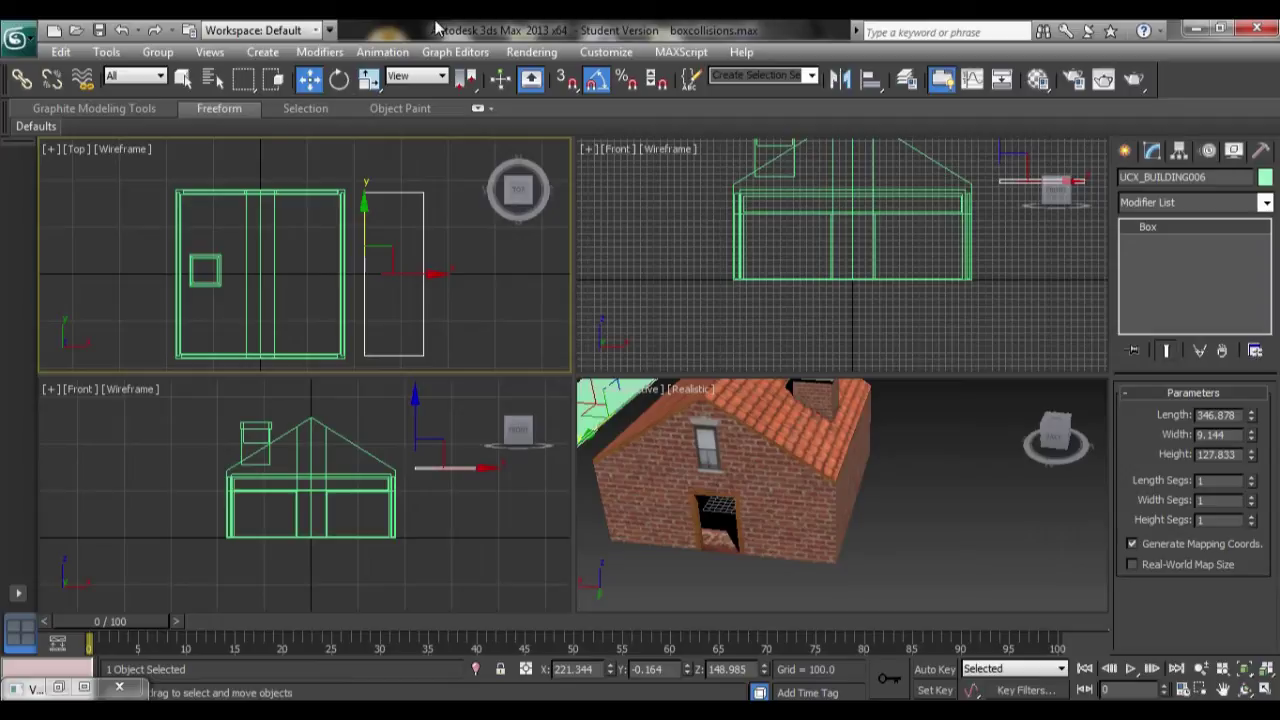
pyautogui.press('e')
pyautogui.press('r')
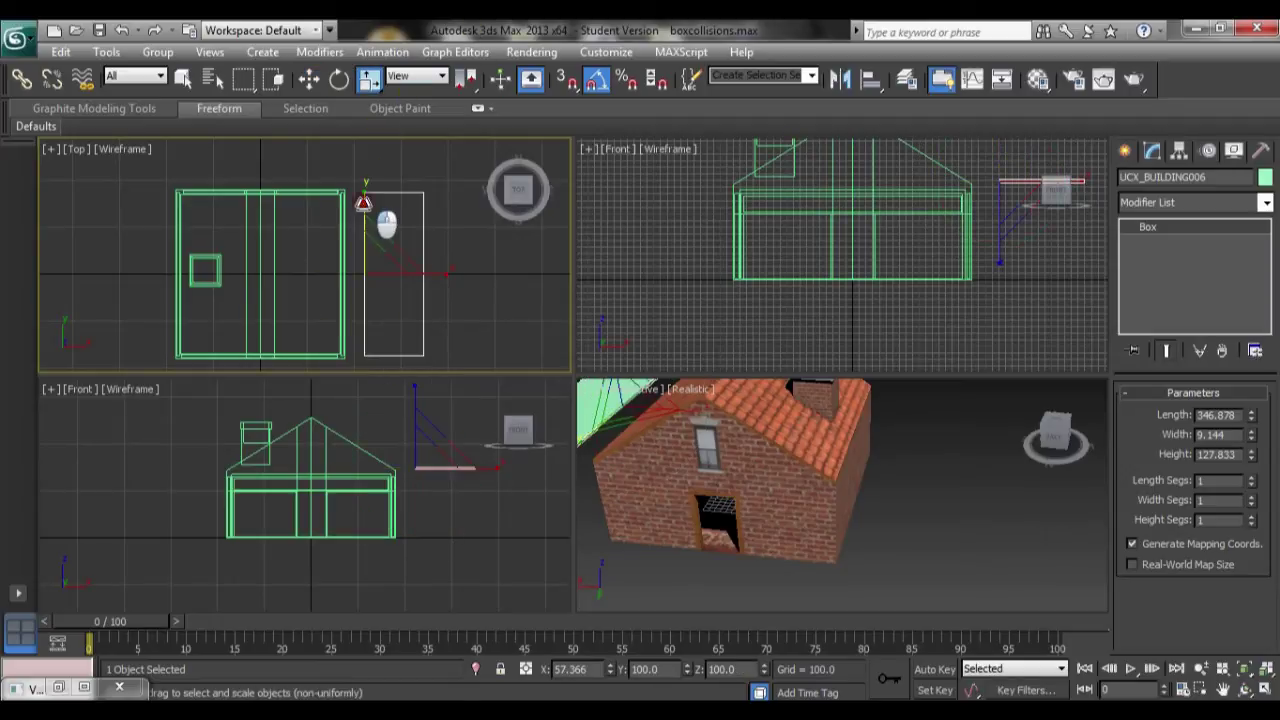
pyautogui.moveTo(363, 207); pyautogui.dragTo(520, 284)
# Move the flat box along X over the house, at X about -155.3, and enlarge it uniformly to fit between the walls
pyautogui.press('w')
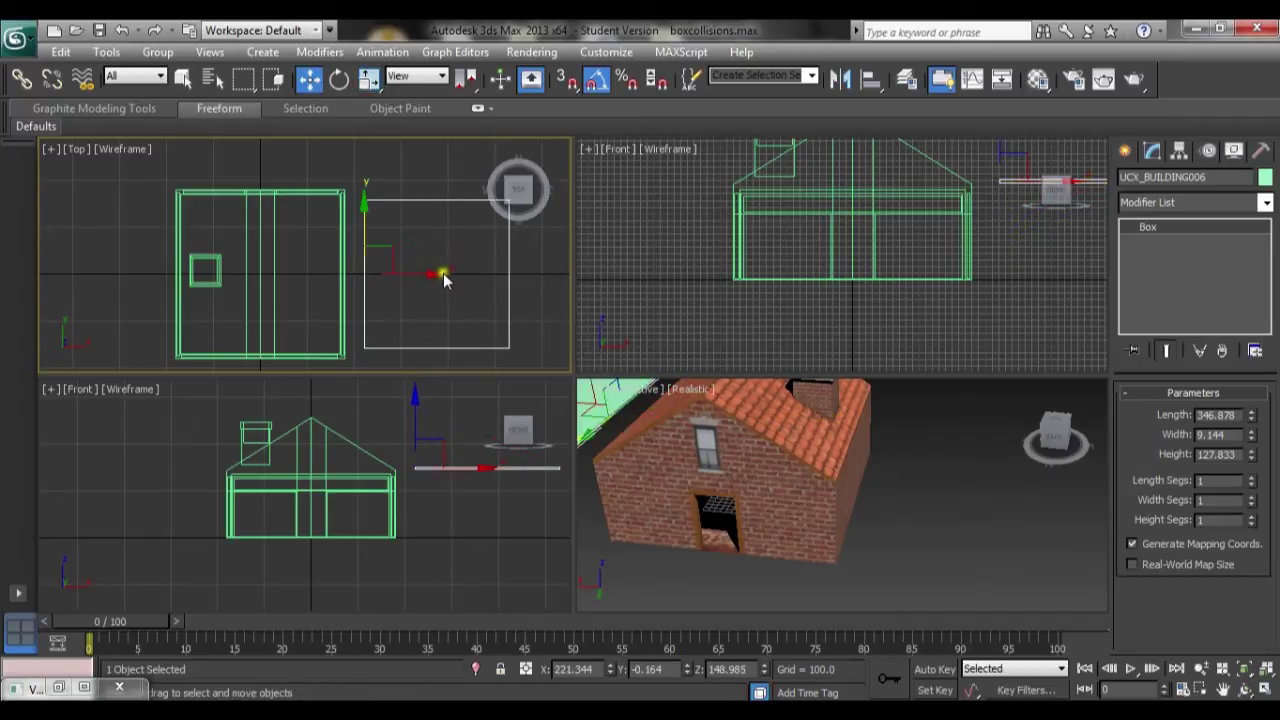
pyautogui.moveTo(443, 278); pyautogui.dragTo(260, 280)
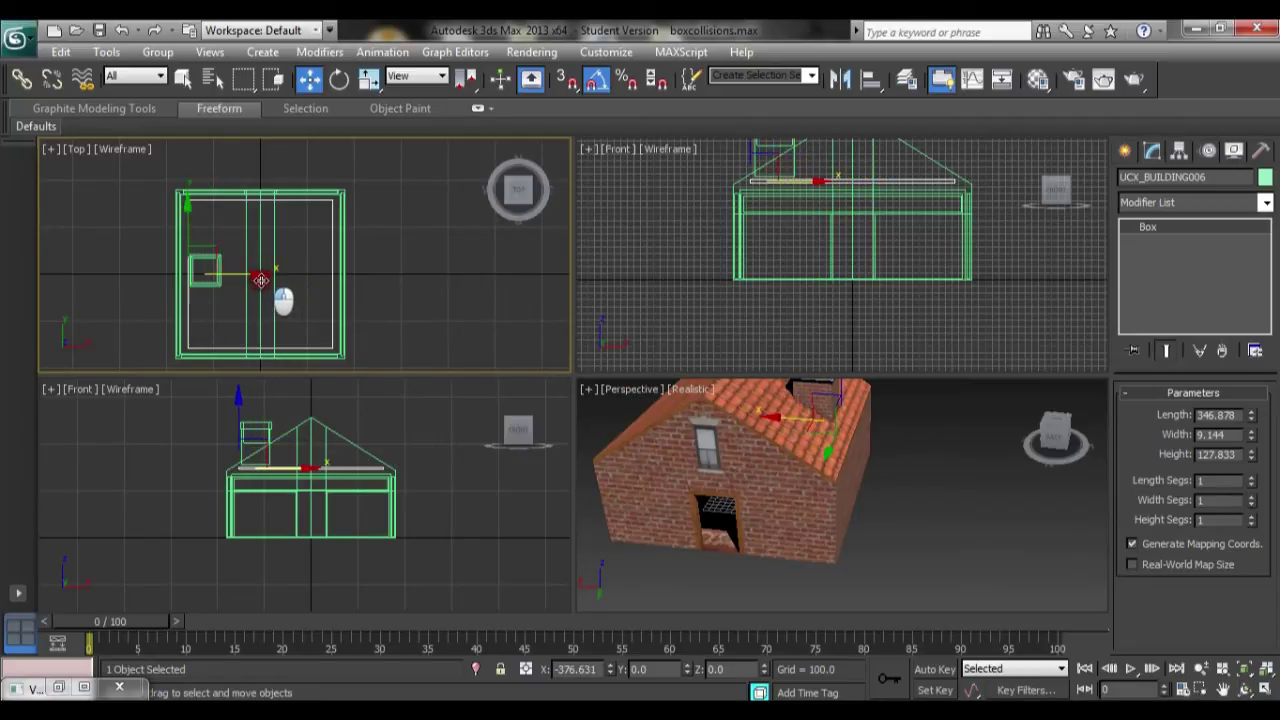
pyautogui.press('e')
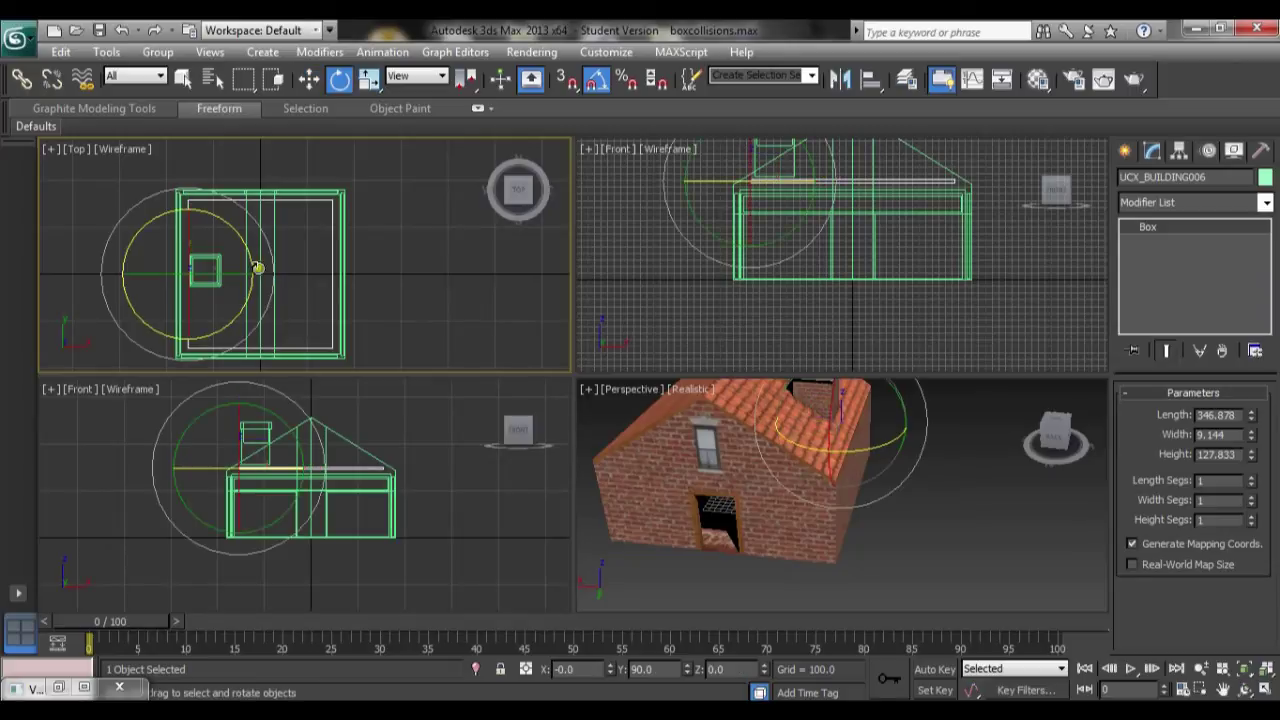
pyautogui.press('r')
pyautogui.press('r')
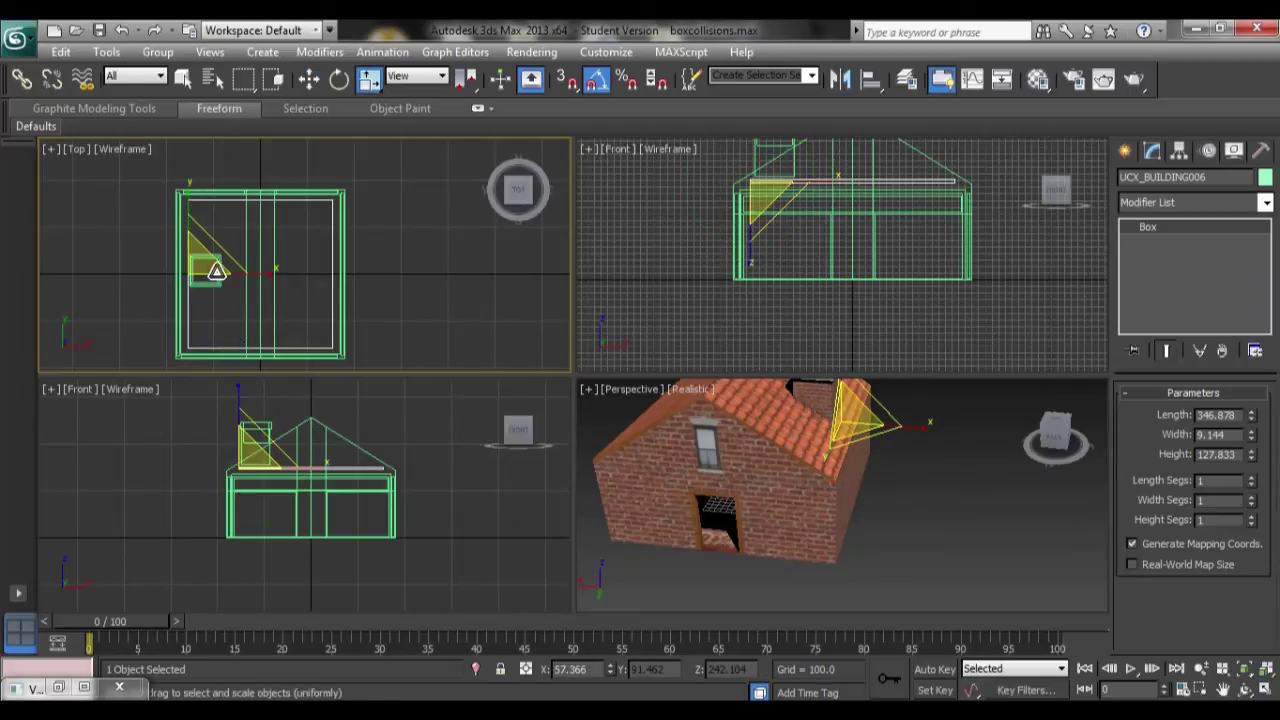
pyautogui.moveTo(217, 270)
pyautogui.mouseDown()
pyautogui.moveTo(240, 283)
pyautogui.moveTo(209, 266)
pyautogui.mouseUp()
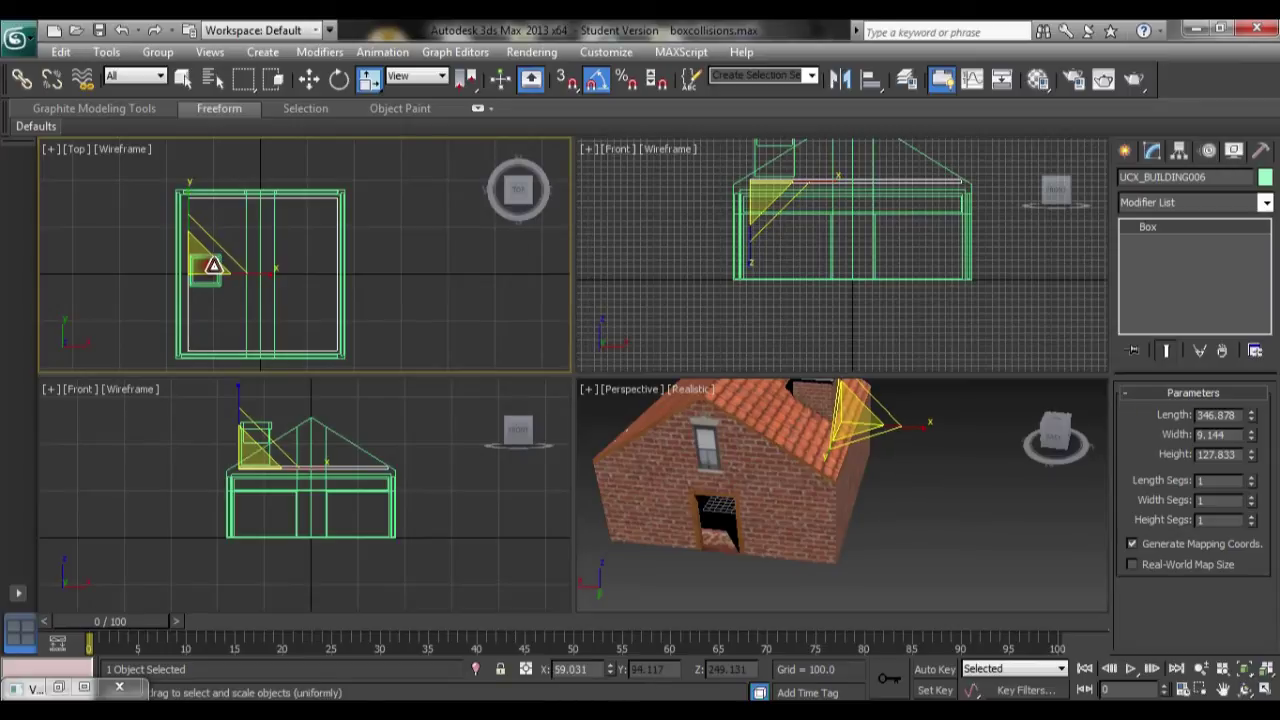
# Lower the flat box to Z about 140.2 so it sits just above the wall boxes, under the roof
pyautogui.rightClick(297, 404)
pyautogui.scroll(3, 297, 405)
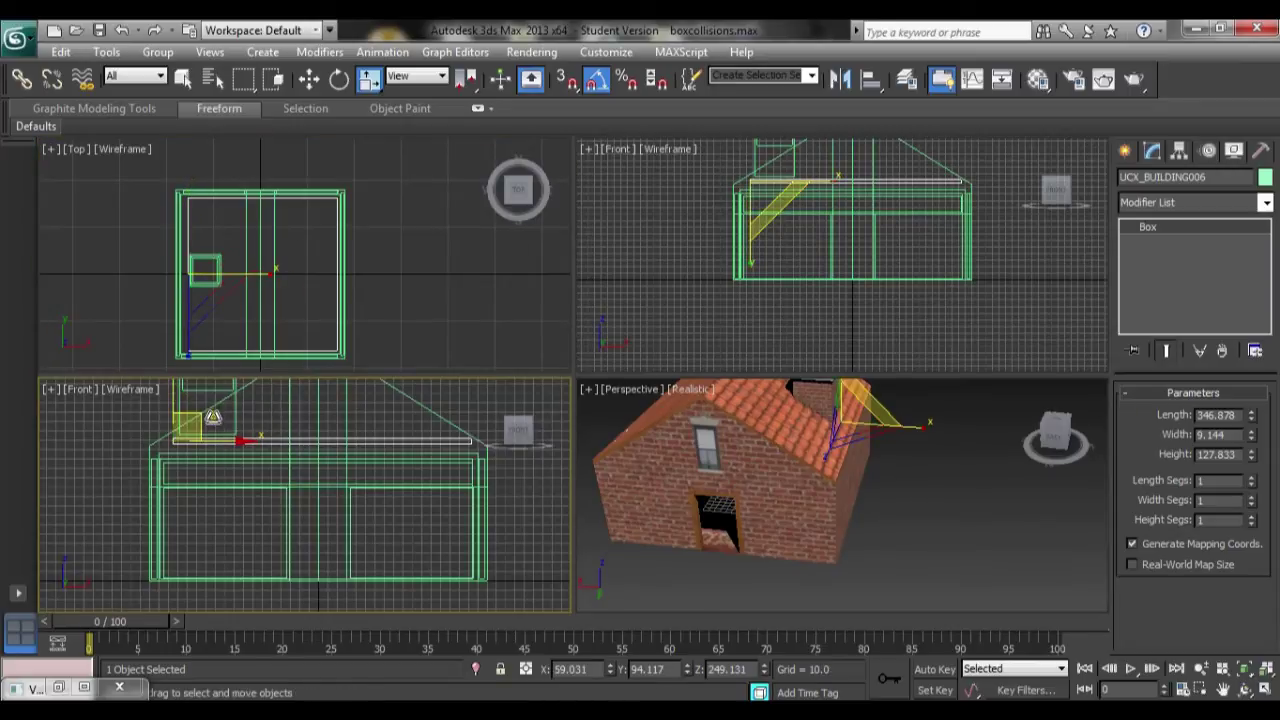
pyautogui.press('w')
pyautogui.moveTo(171, 397); pyautogui.dragTo(168, 403)
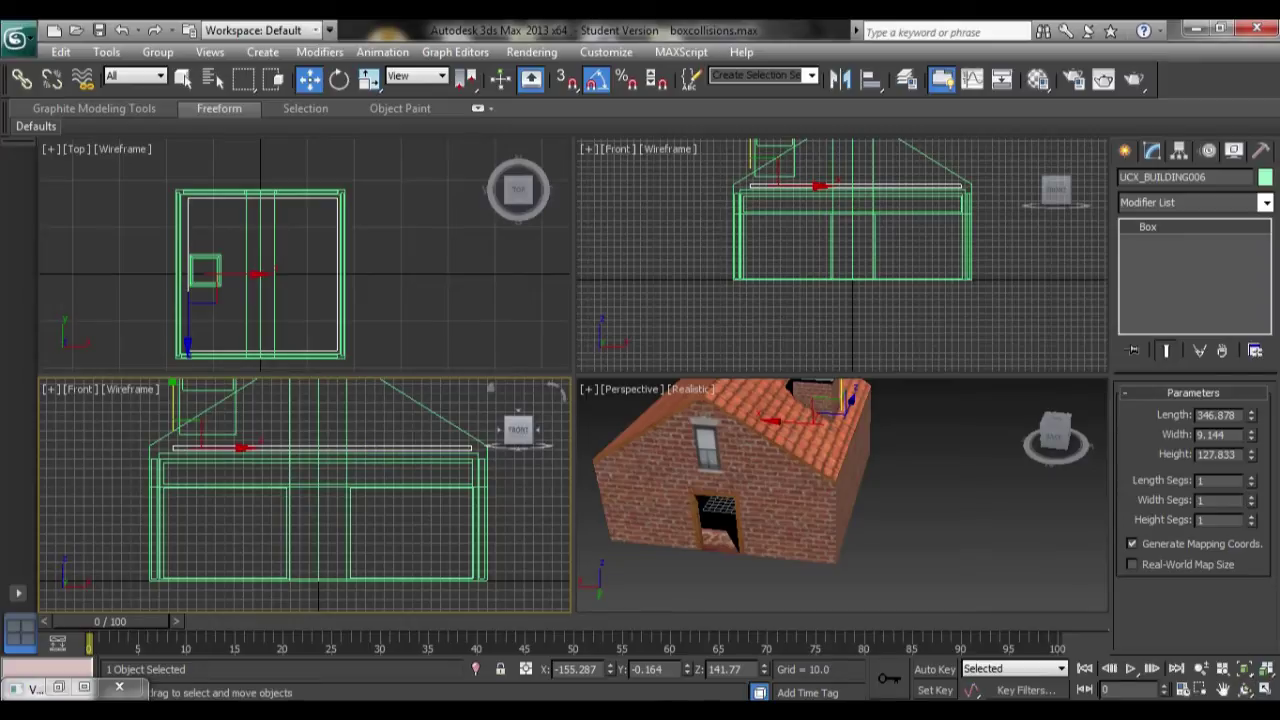
pyautogui.hotkey('alt', 'w')
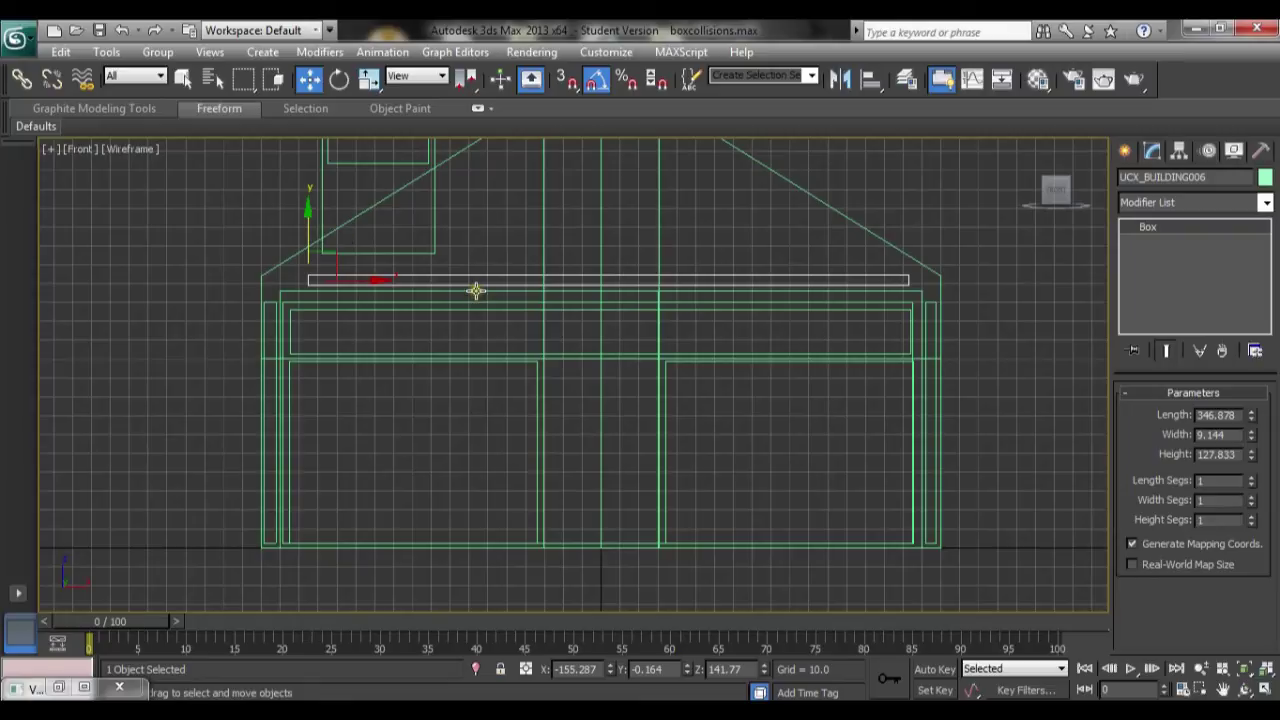
pyautogui.moveTo(312, 221); pyautogui.dragTo(309, 223)
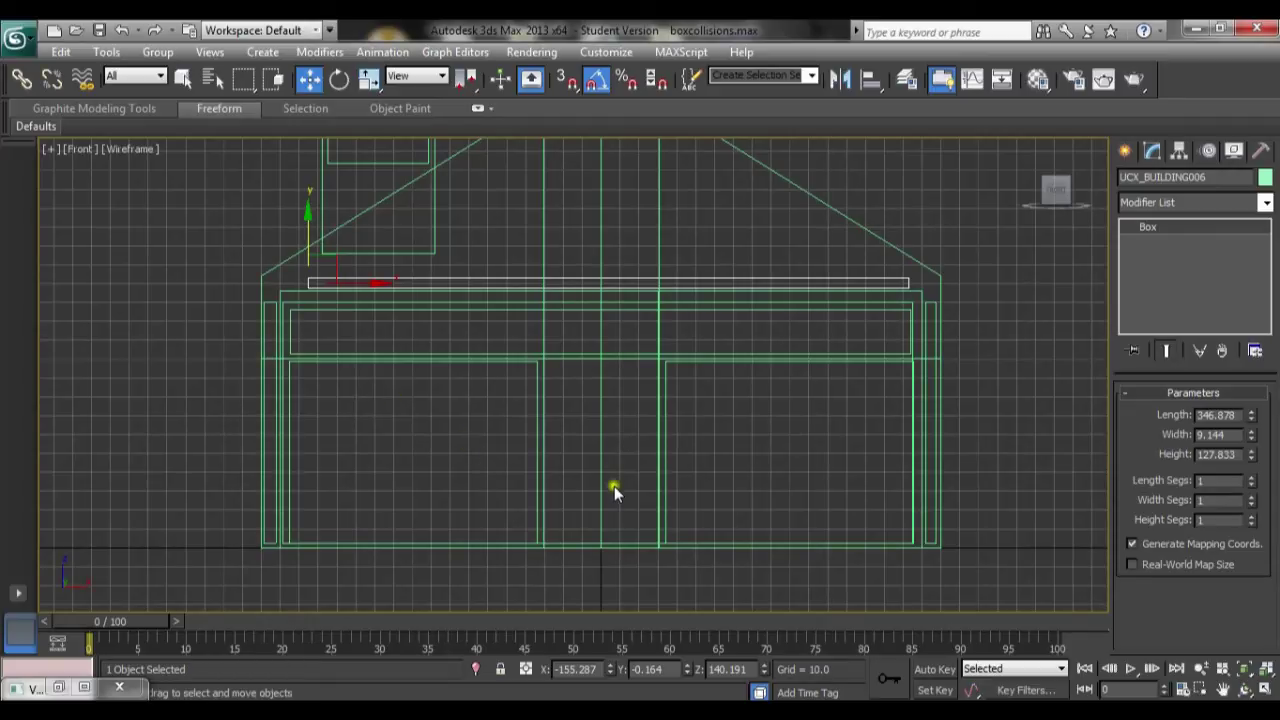
# Display the perspective view in Wireframe and examine how the flat box and wall boxes fit inside the house
pyautogui.click(1263, 692)
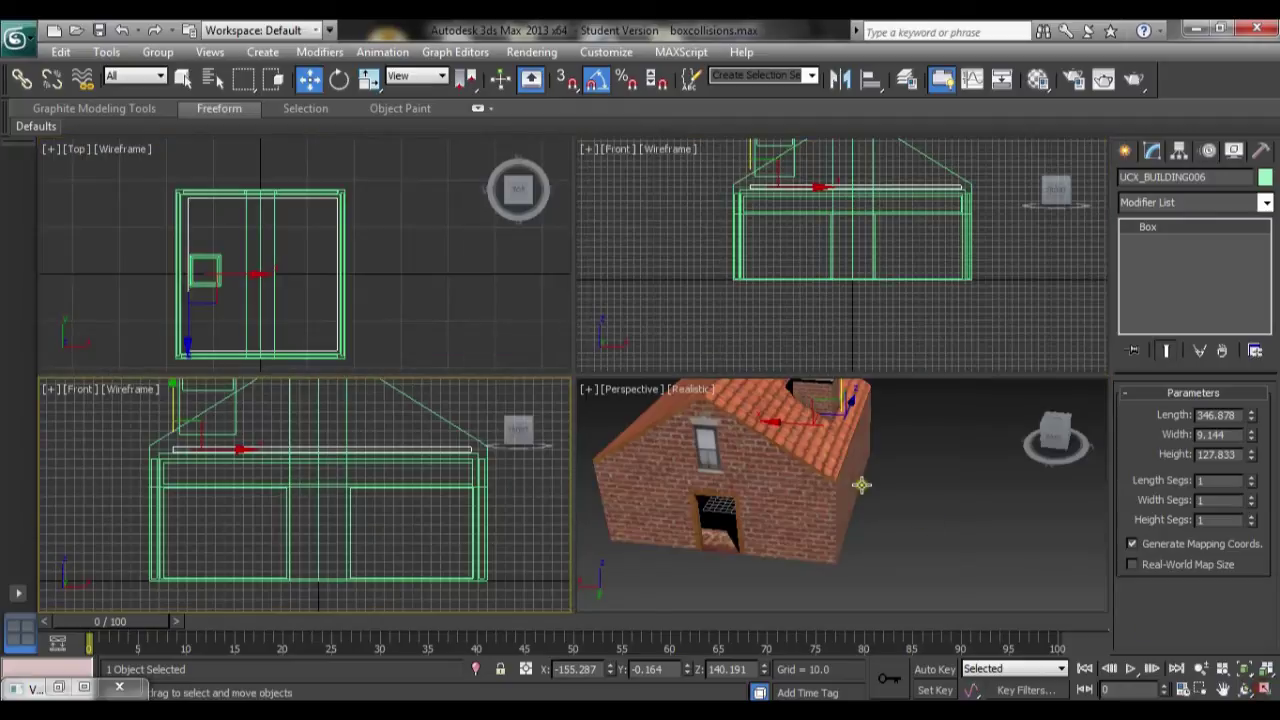
pyautogui.moveTo(862, 486)
pyautogui.keyDown('alt'); pyautogui.mouseDown(button='middle')
pyautogui.moveTo(745, 490)
pyautogui.moveTo(715, 470)
pyautogui.mouseUp(button='middle'); pyautogui.keyUp('alt')
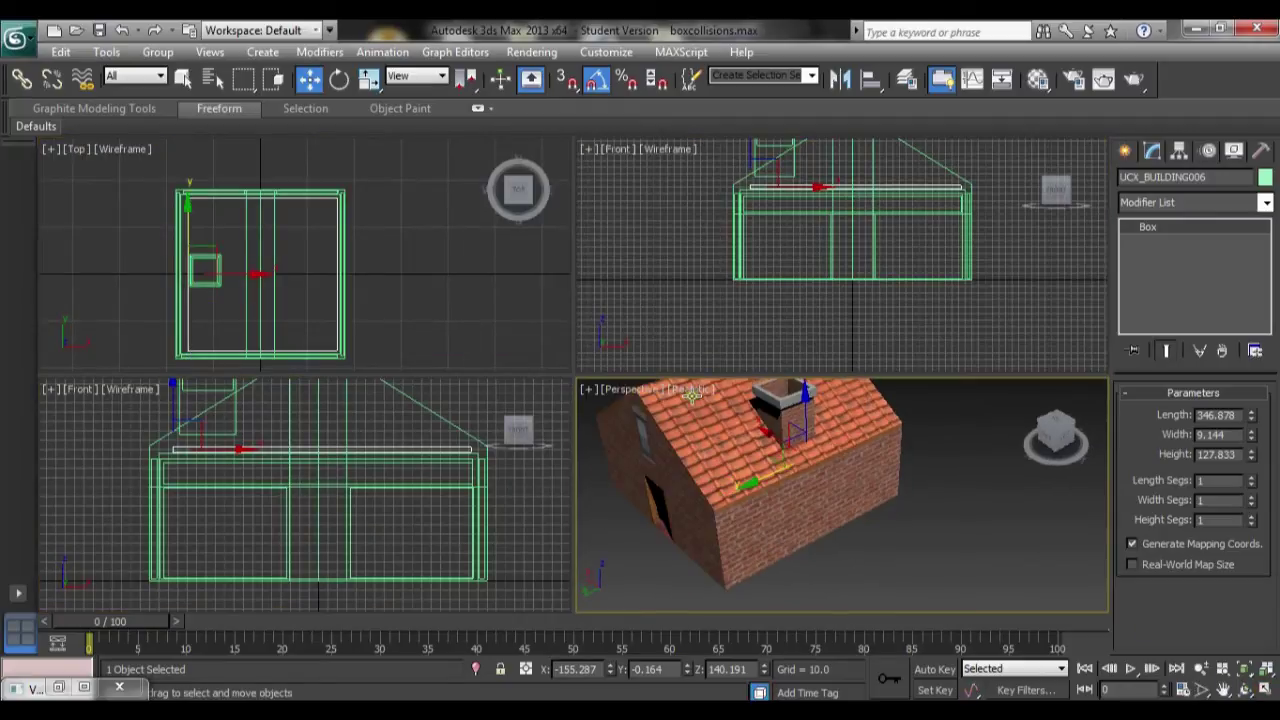
pyautogui.click(692, 389)
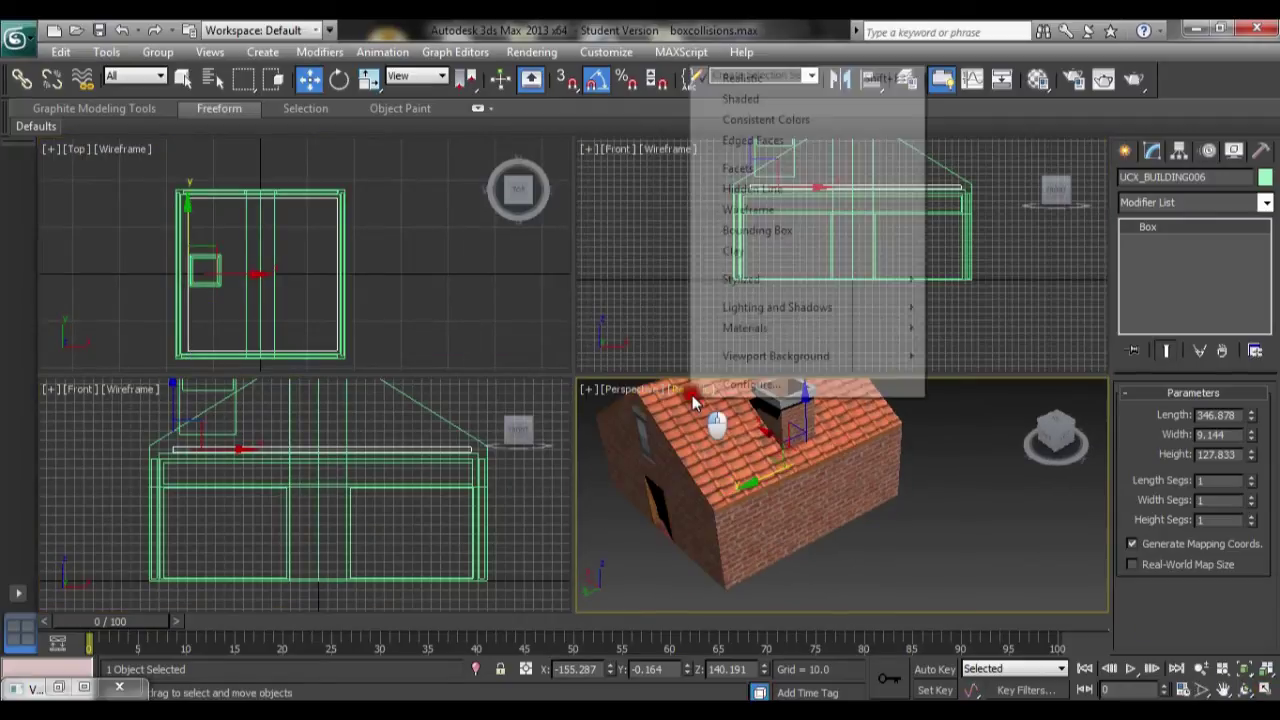
pyautogui.click(787, 209)
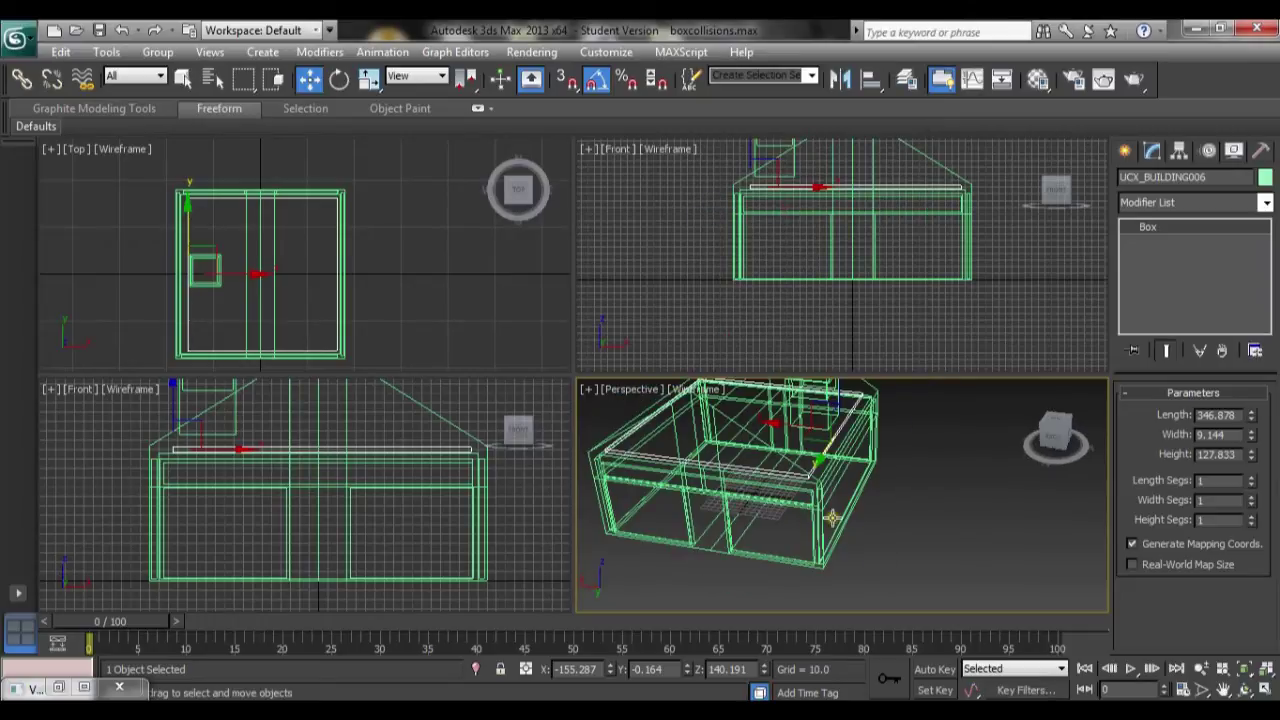
pyautogui.keyDown('alt'); pyautogui.moveTo(821, 534); pyautogui.dragTo(826, 500, button='middle'); pyautogui.keyUp('alt')
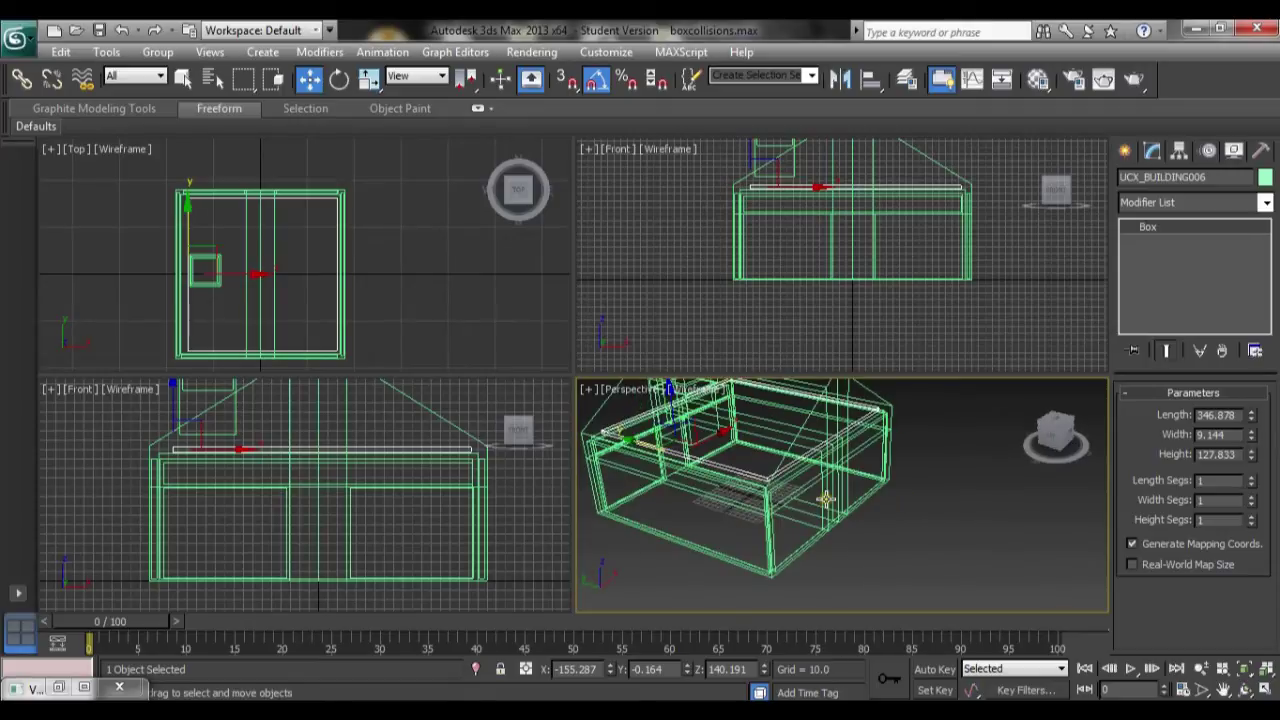
pyautogui.keyDown('alt'); pyautogui.moveTo(991, 457); pyautogui.dragTo(1147, 506, button='middle'); pyautogui.keyUp('alt')
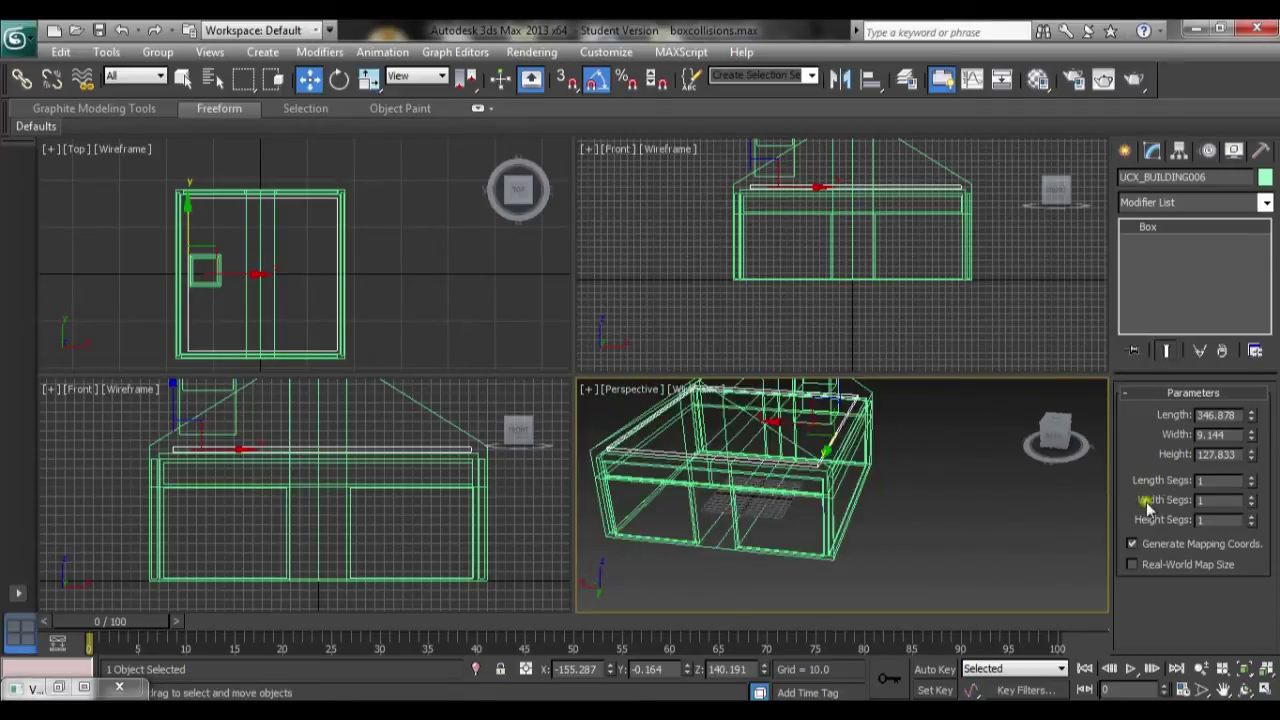
pyautogui.scroll(3, 906, 500)
pyautogui.keyDown('alt'); pyautogui.moveTo(906, 501); pyautogui.dragTo(888, 510, button='middle'); pyautogui.keyUp('alt')
pyautogui.scroll(-3, 891, 499)
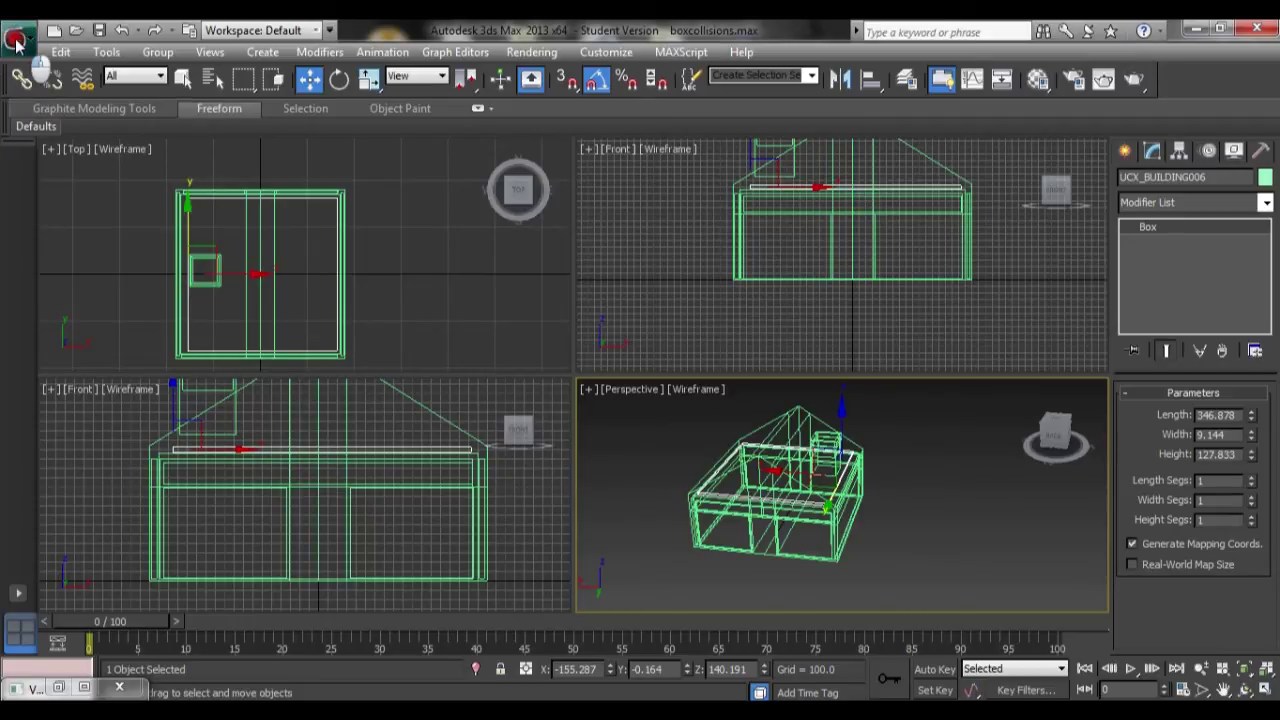
pyautogui.click(18, 40)
pyautogui.moveTo(55, 328)
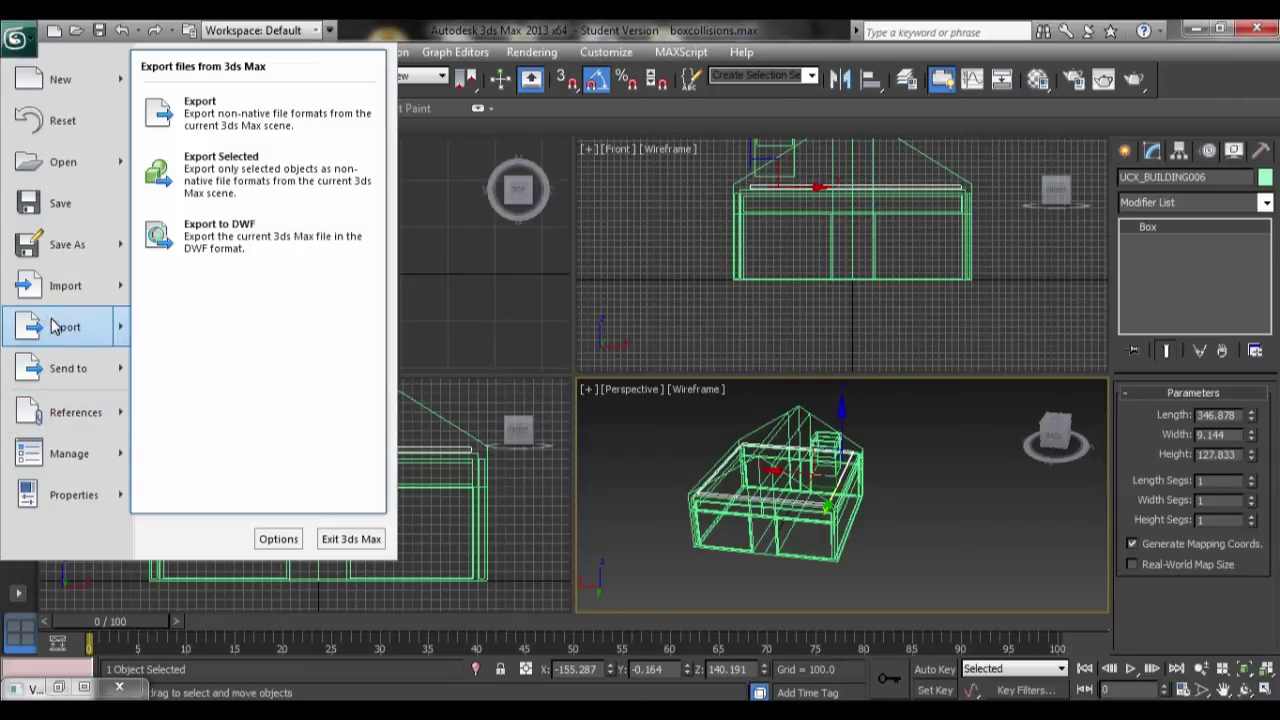
pyautogui.click(252, 109)
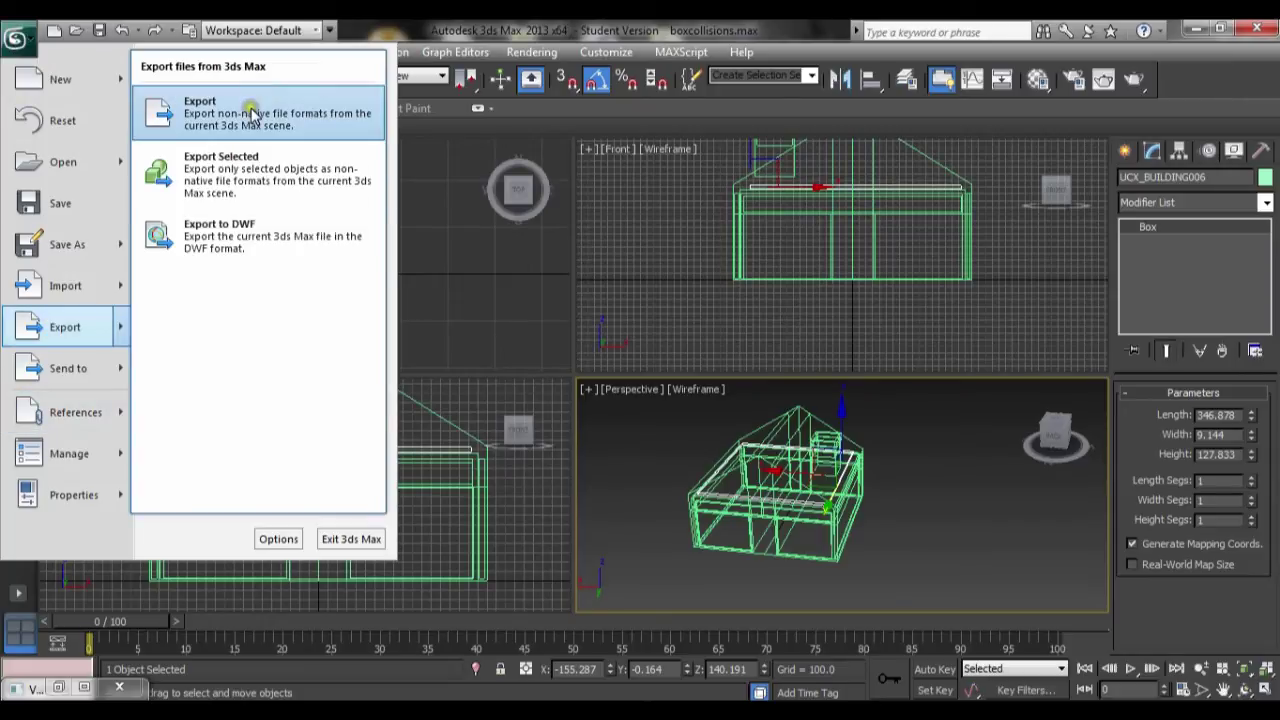
# Deselect all objects and start a full scene export into the udk folder of collisons in My Documents
pyautogui.click(623, 443)
pyautogui.click(664, 478)
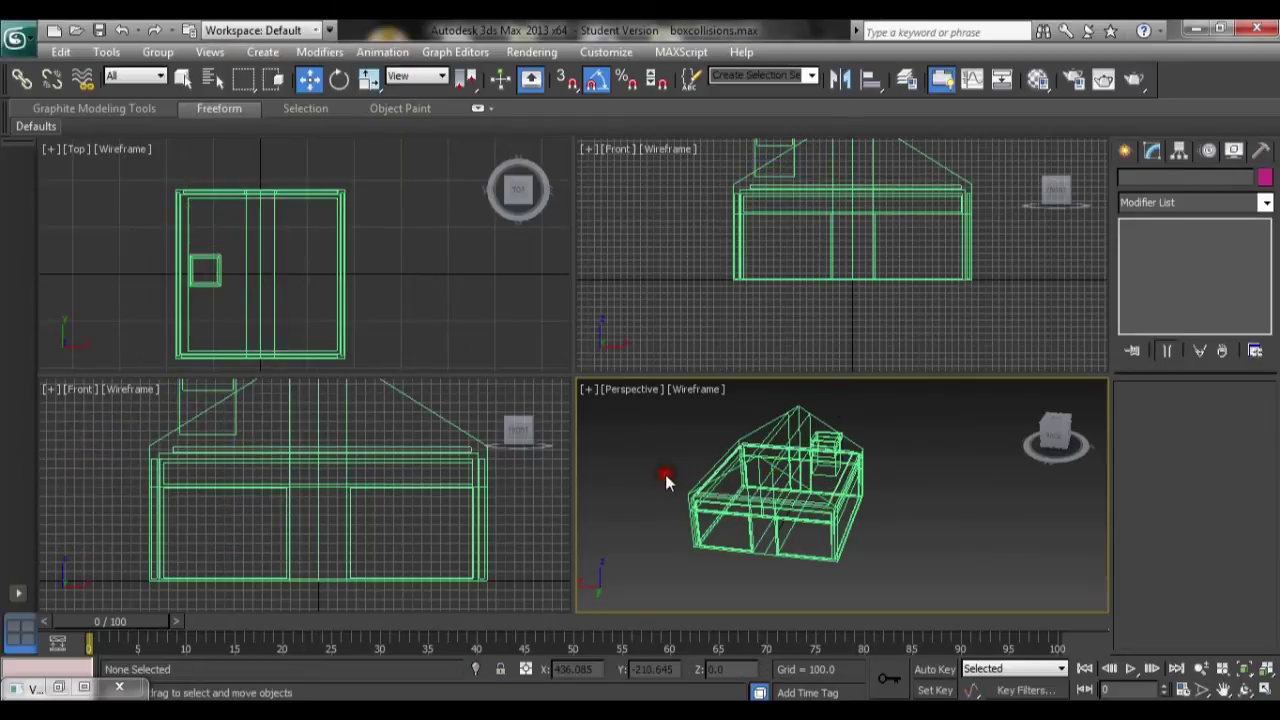
pyautogui.click(18, 32)
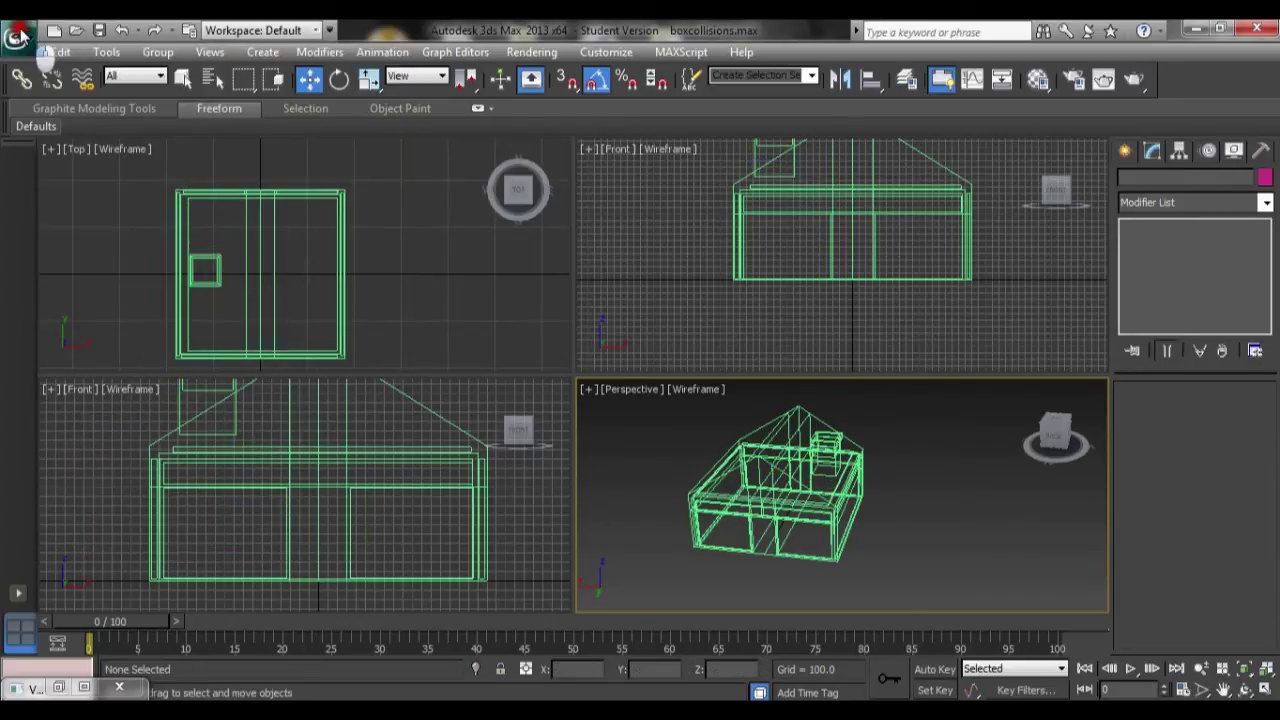
pyautogui.moveTo(63, 325)
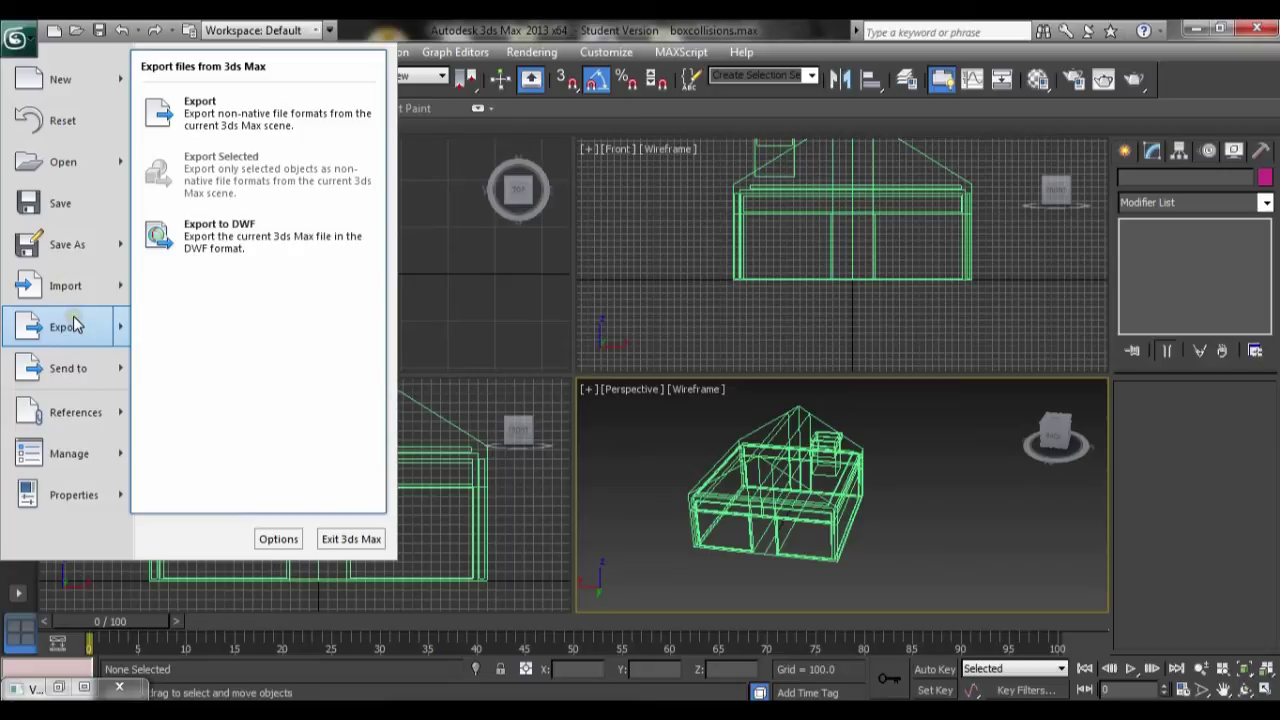
pyautogui.click(276, 120)
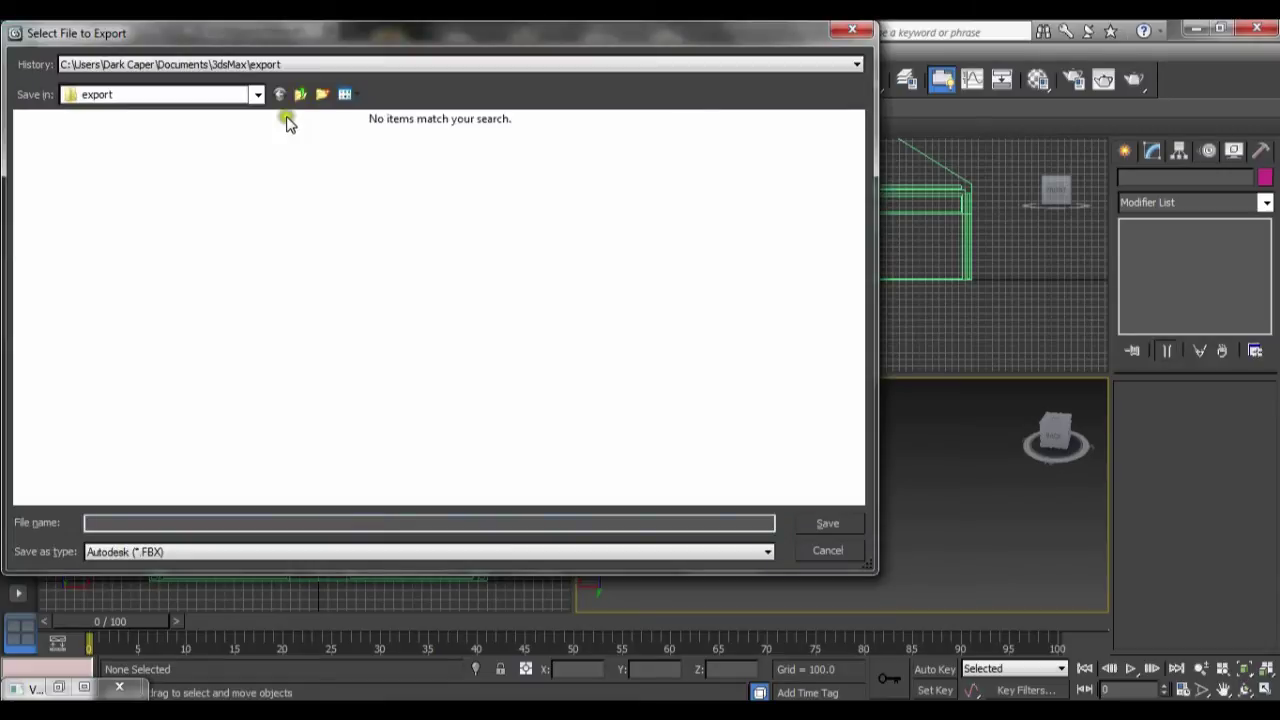
pyautogui.click(258, 95)
pyautogui.scroll(2, 258, 240)
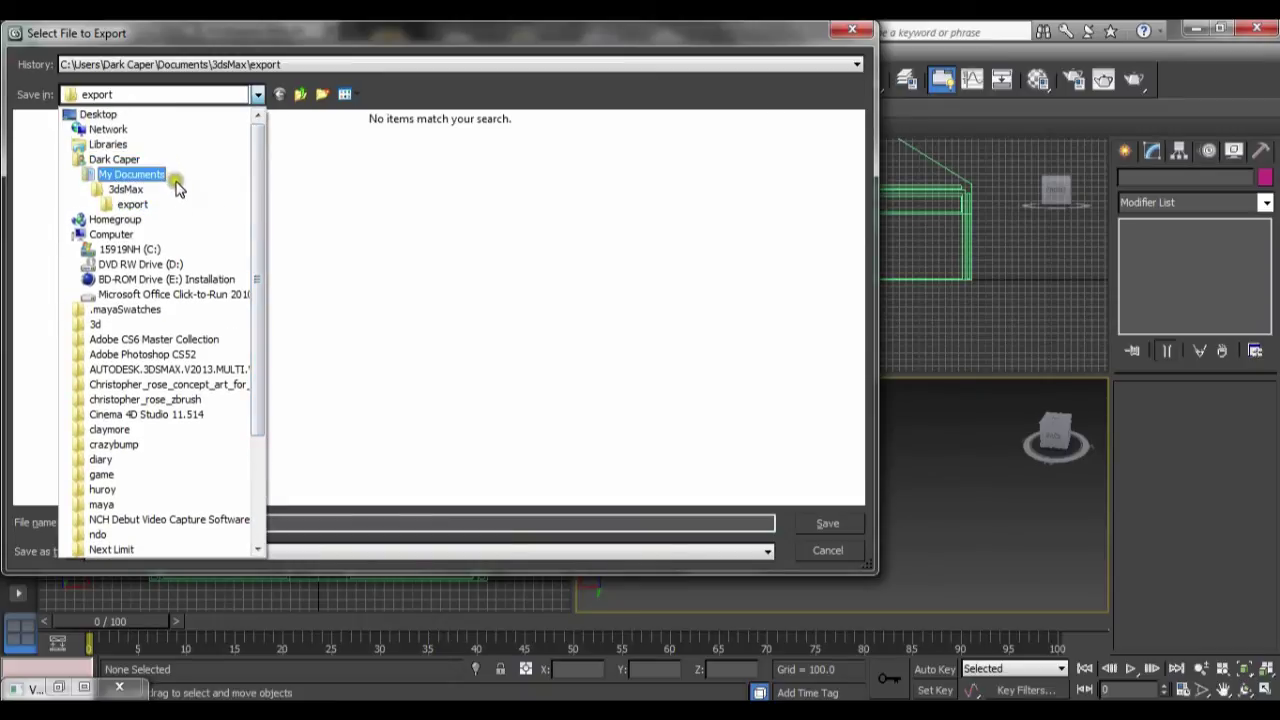
pyautogui.click(172, 176)
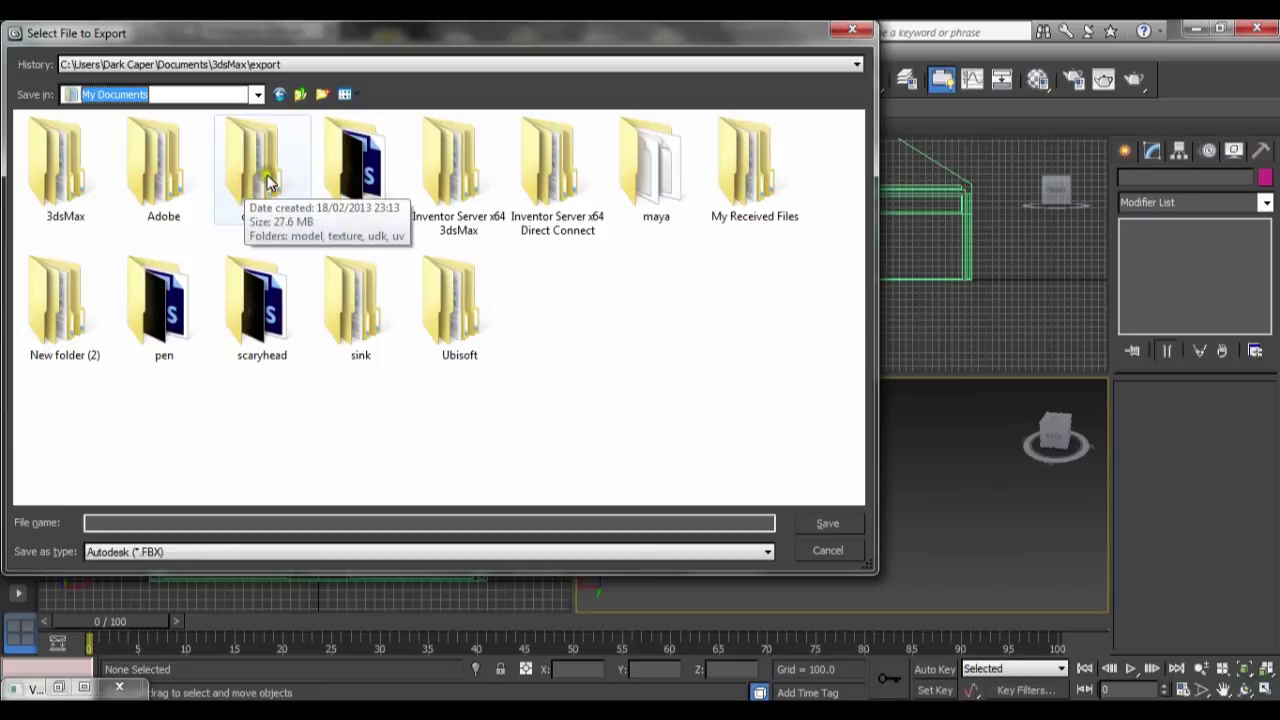
pyautogui.doubleClick(265, 175)
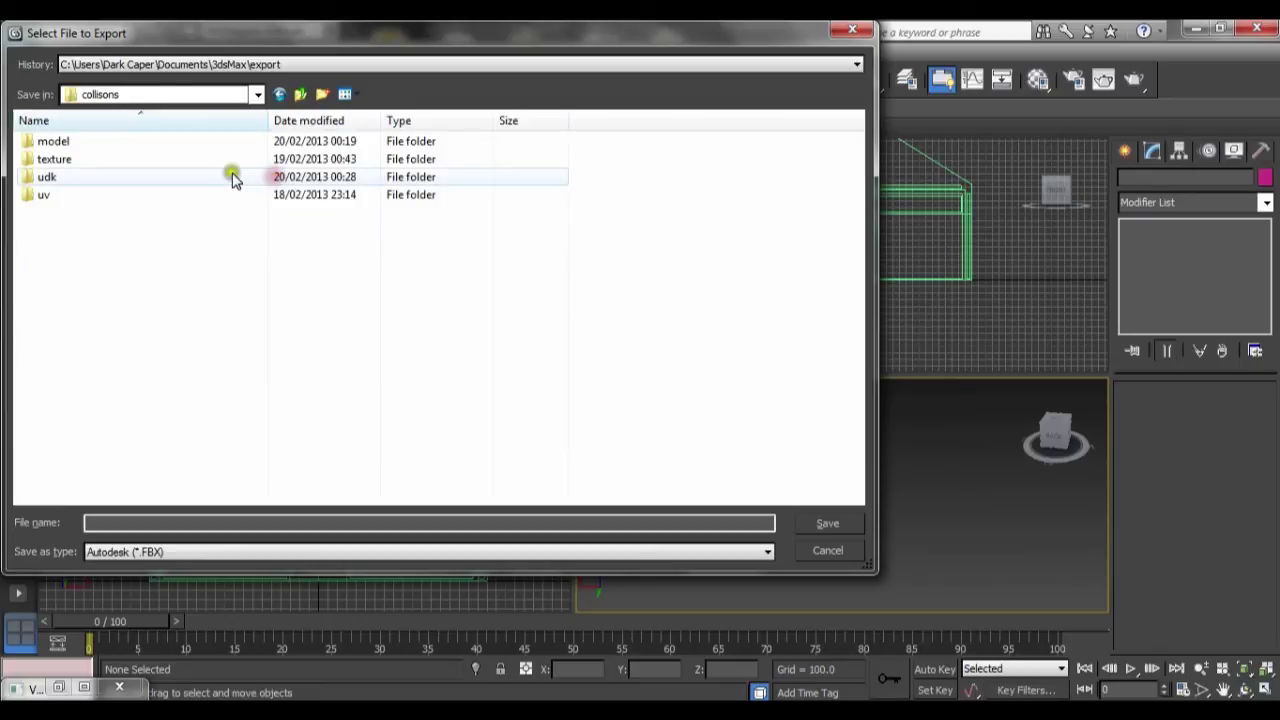
pyautogui.doubleClick(103, 180)
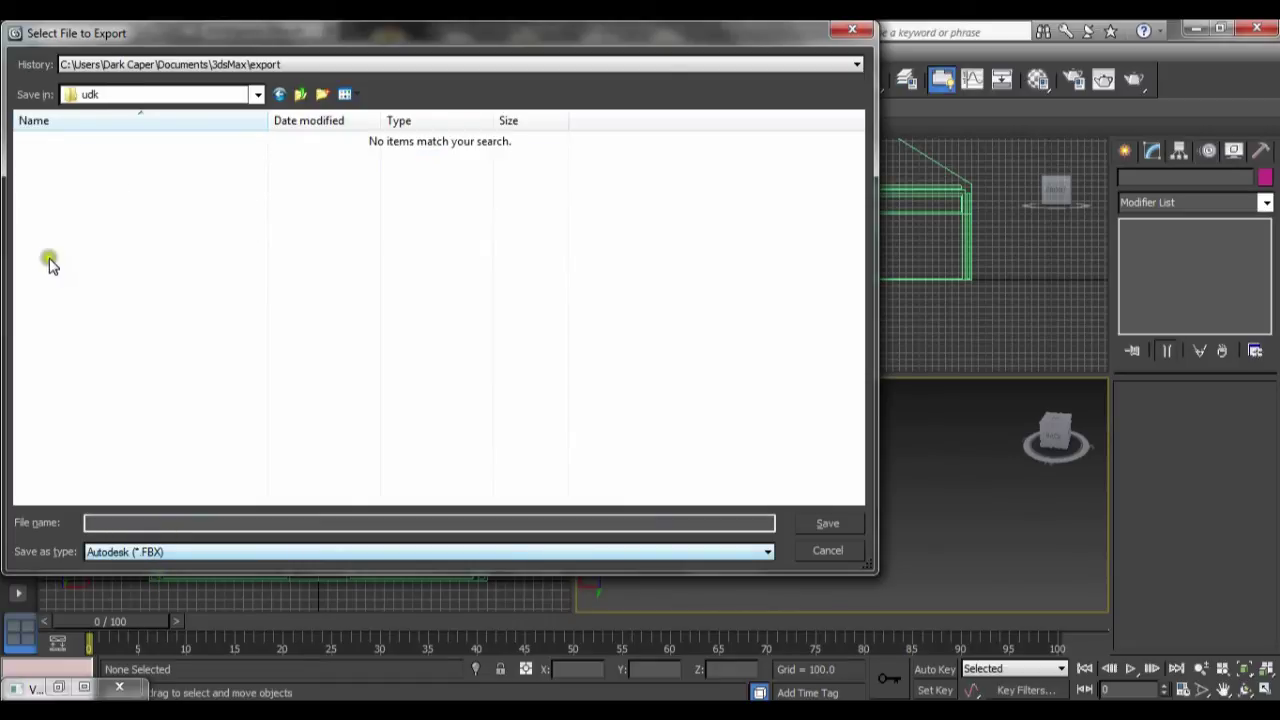
# Export the scene in the ASCII Scene Export (*.ASE) format as building, keeping the offered ASCII export options
pyautogui.click(97, 552)
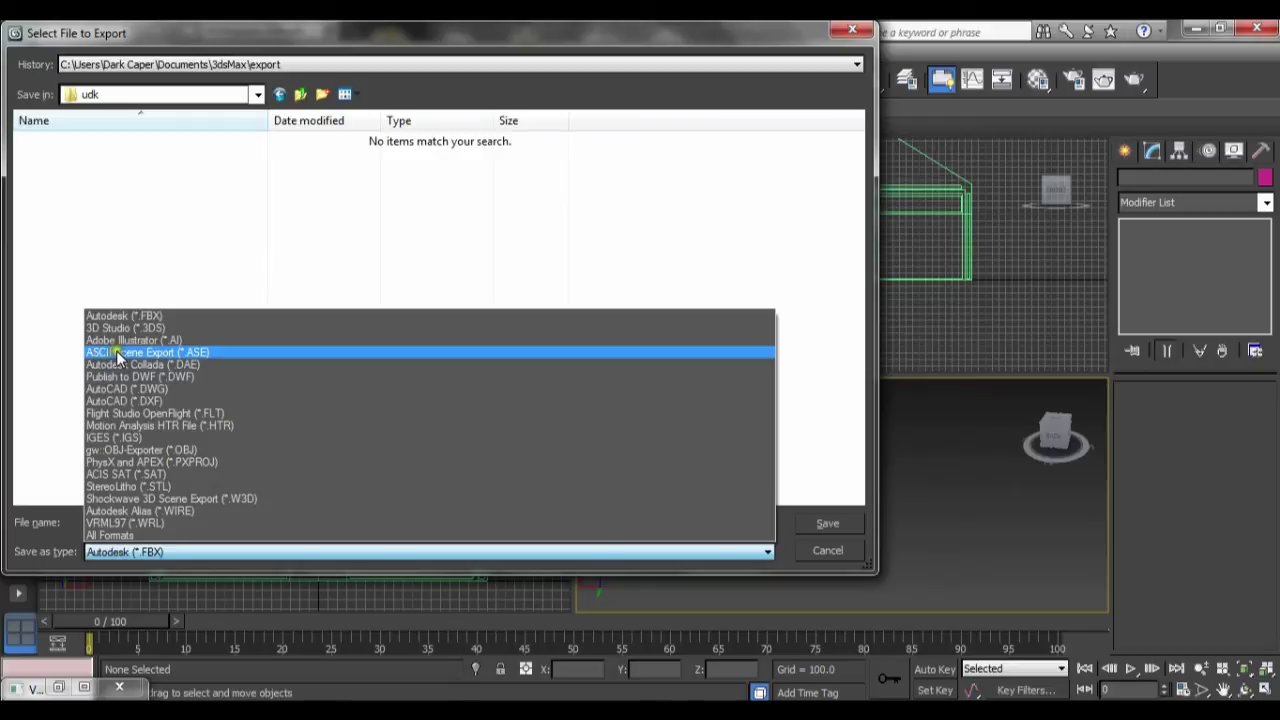
pyautogui.click(194, 352)
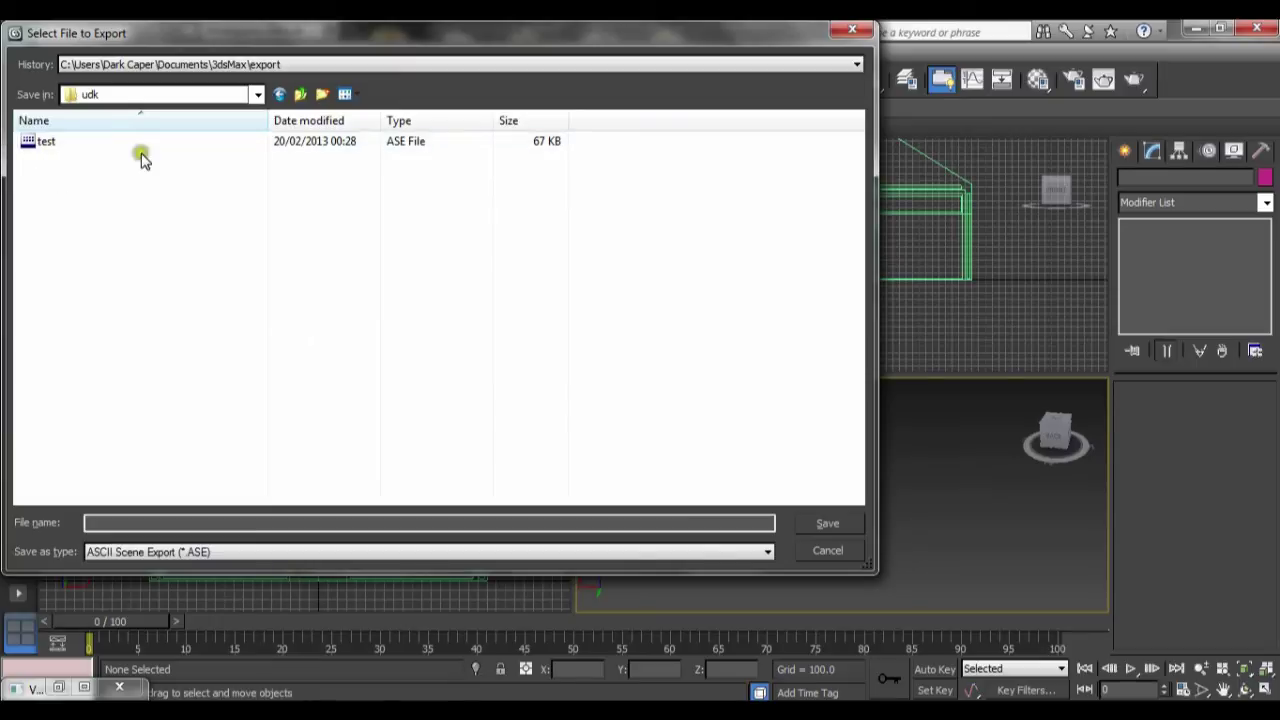
pyautogui.click(281, 524)
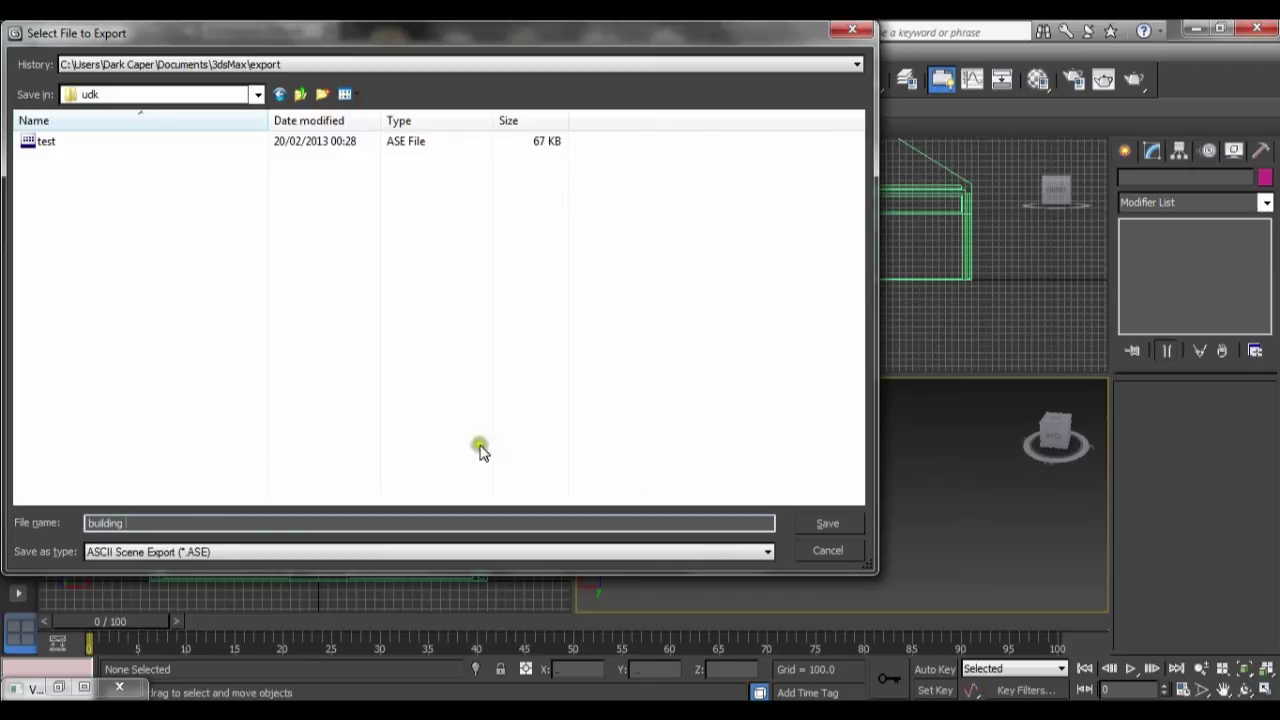
pyautogui.click(828, 522)
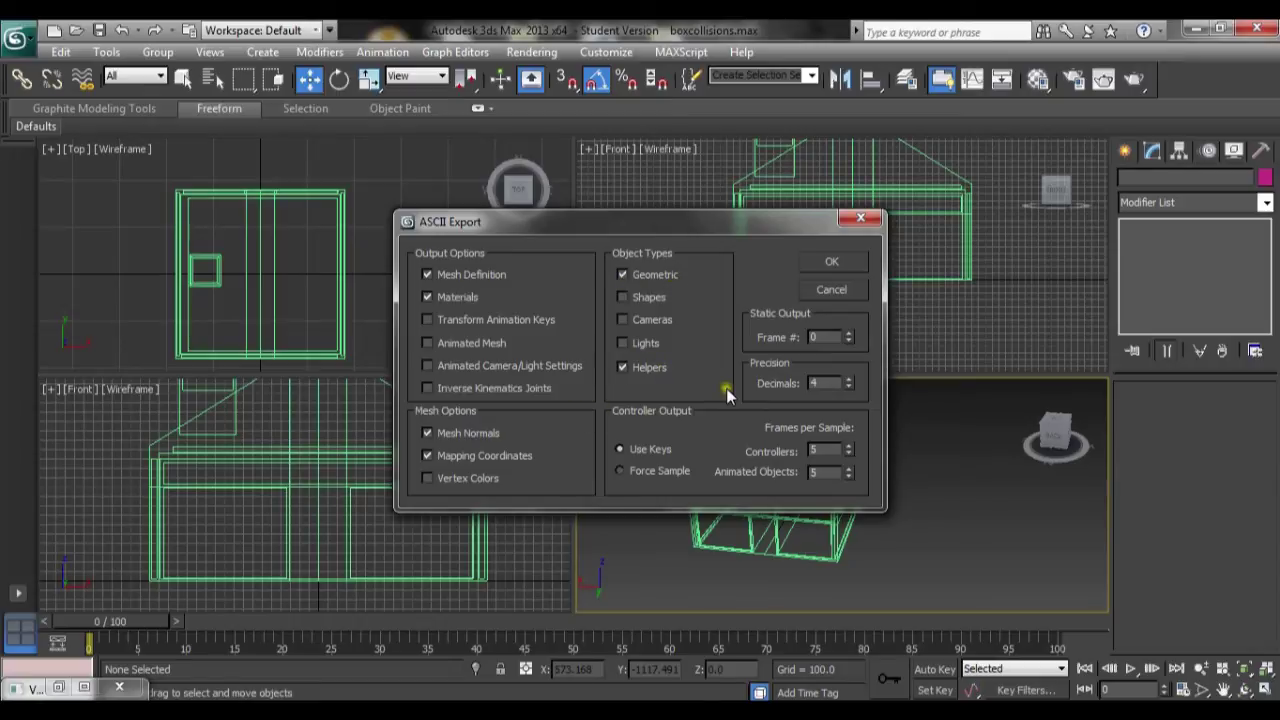
pyautogui.click(836, 263)
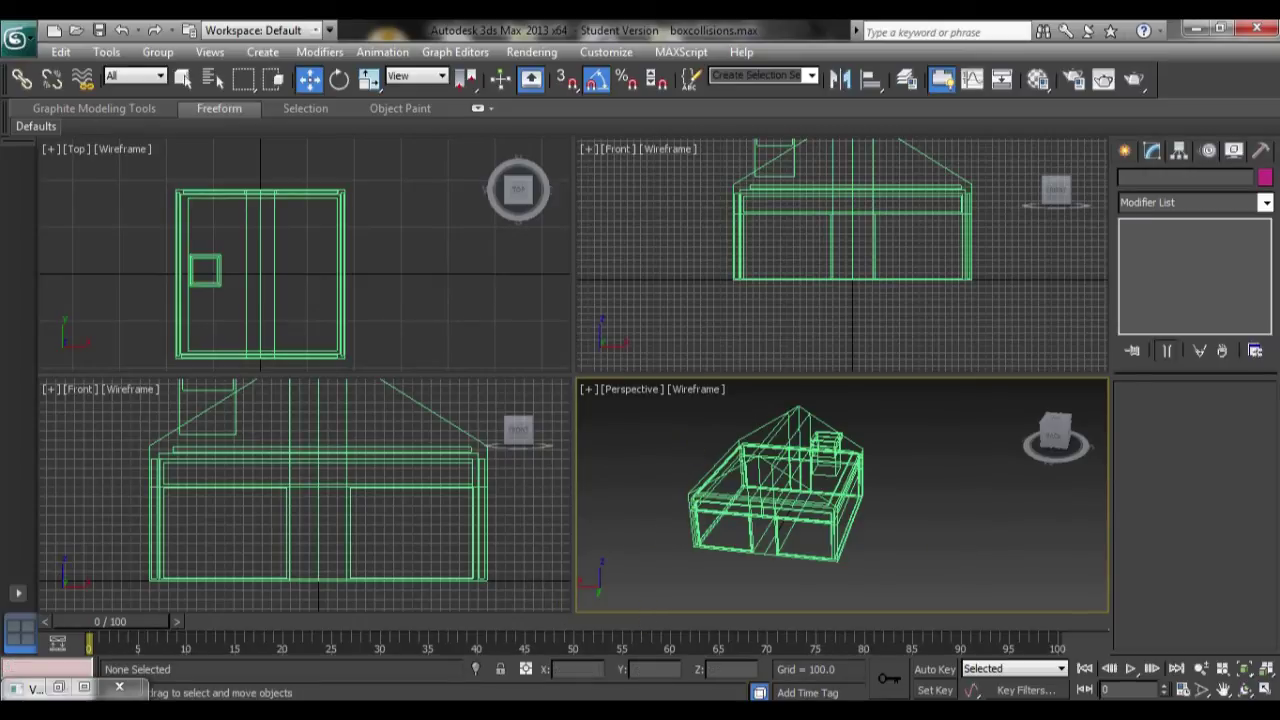
# Switch to Unreal Development Kit and place the Content Browser beside the viewports, showing the UDK Building Meshes collection
pyautogui.moveTo(1039, 712)
pyautogui.click(1038, 600)
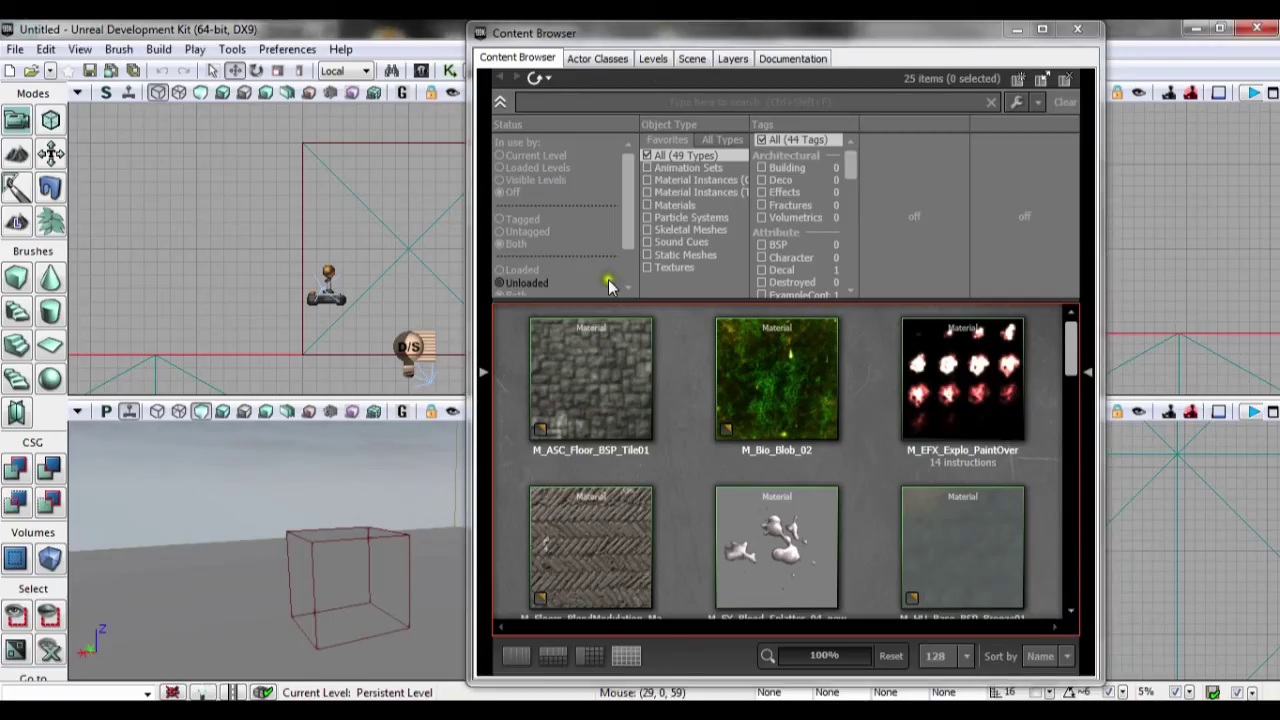
pyautogui.moveTo(840, 36); pyautogui.dragTo(1279, 128)
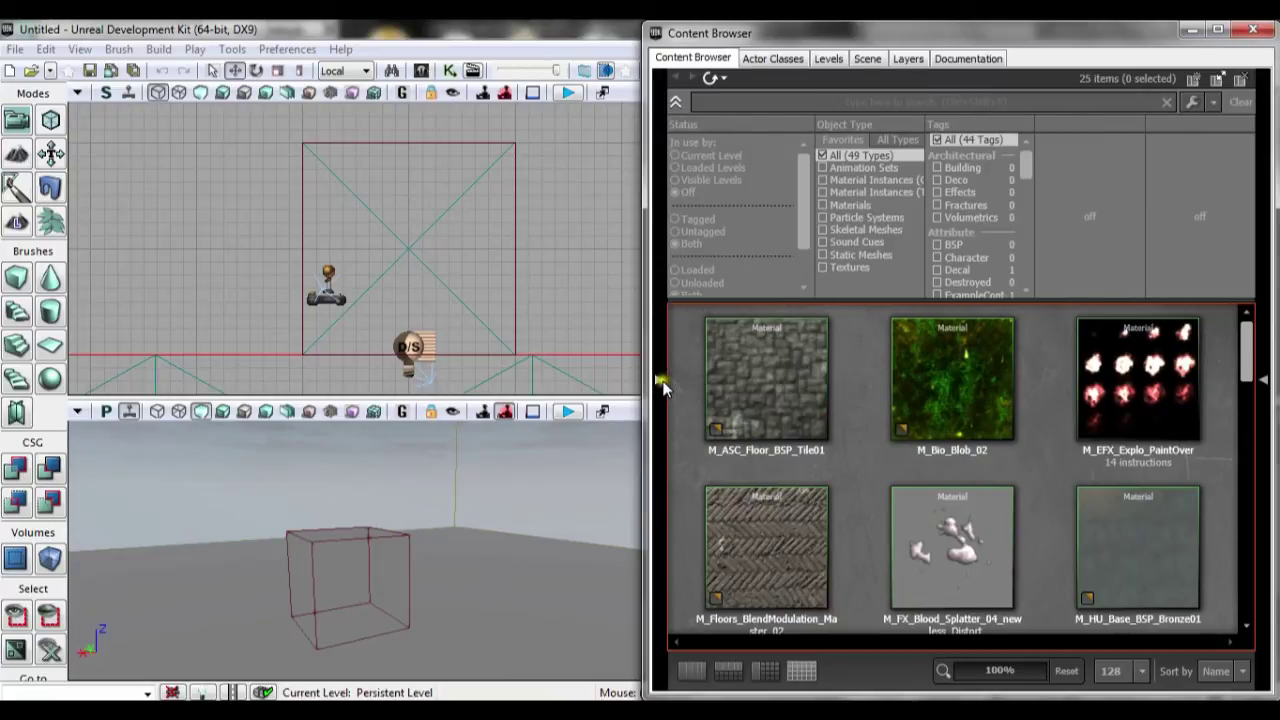
pyautogui.click(662, 385)
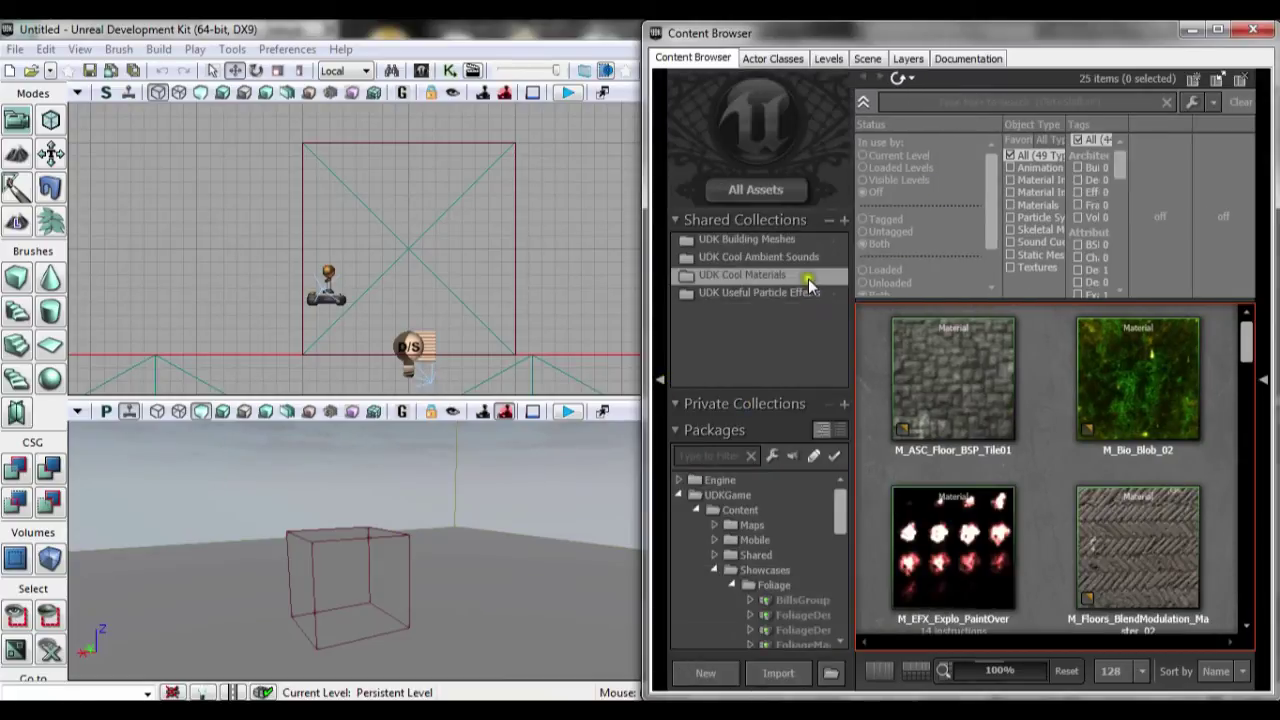
pyautogui.click(780, 239)
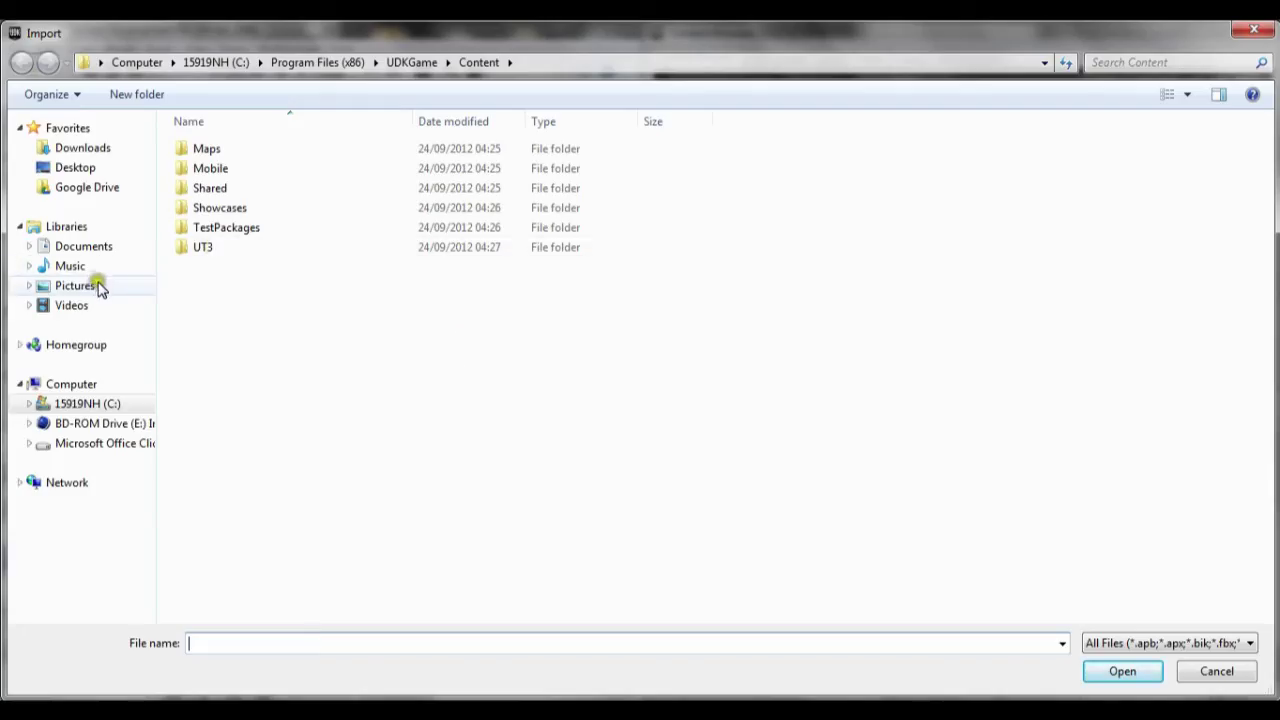
# Choose the building ASE file in the udk folder of Documents\collisons for import
pyautogui.click(85, 246)
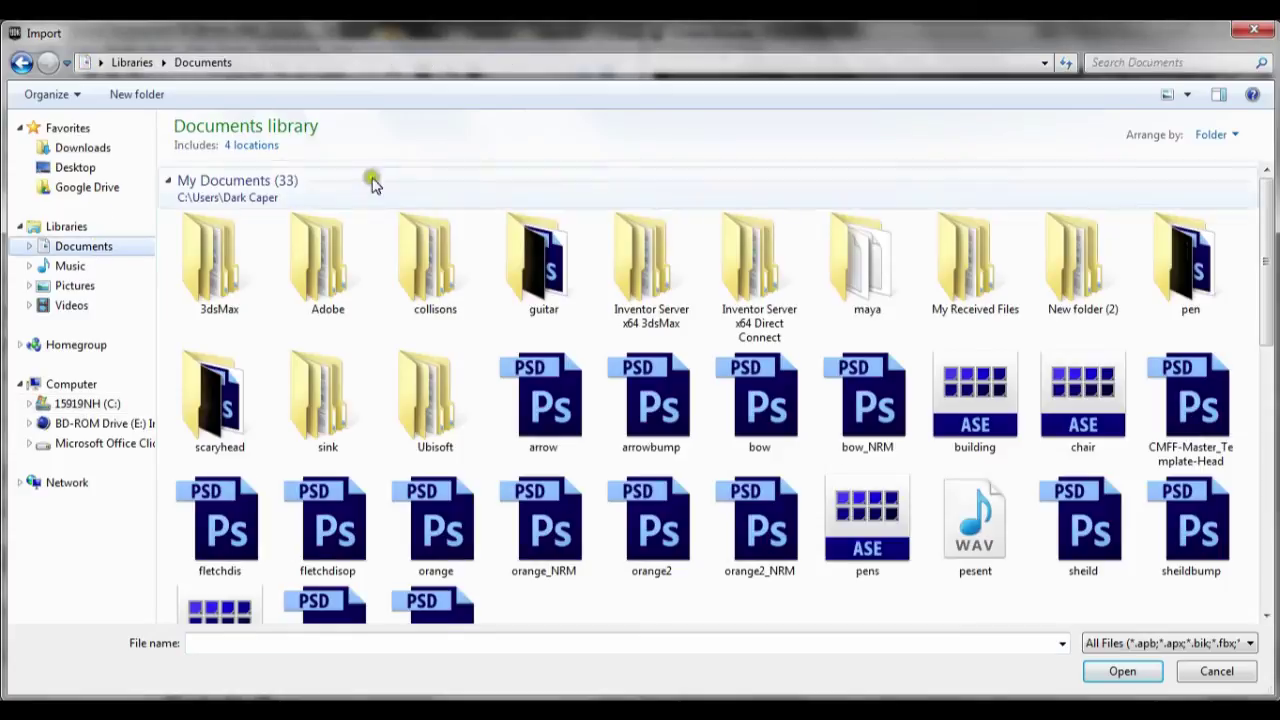
pyautogui.doubleClick(414, 287)
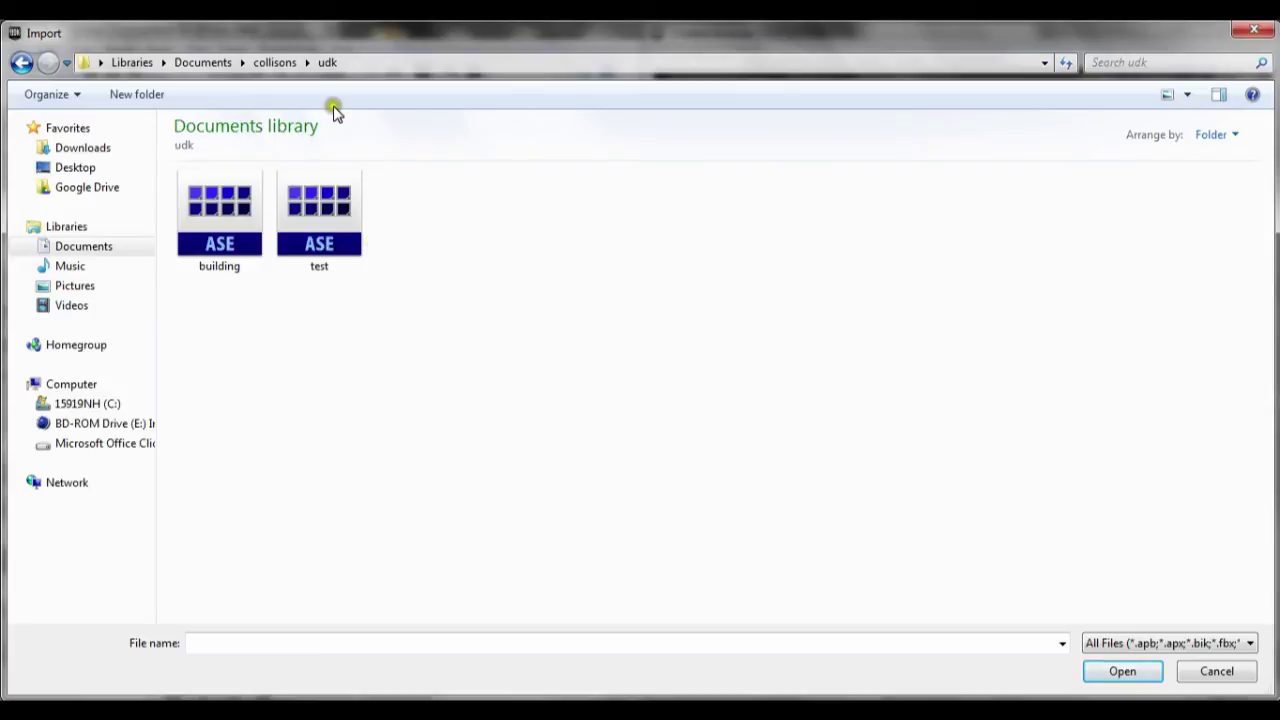
pyautogui.doubleClick(216, 209)
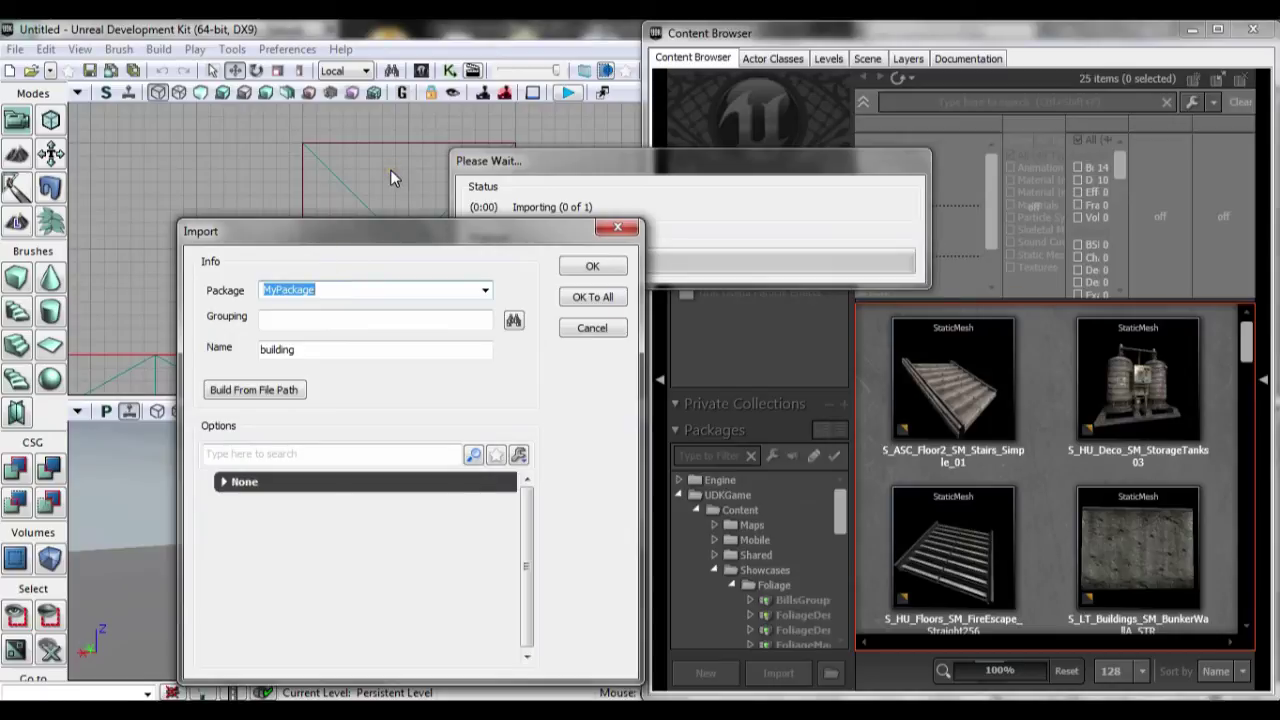
# Set the import package to buildingassets and import the mesh under the name building
pyautogui.write('building')
pyautogui.write('s')
pyautogui.press('BackSpace')
pyautogui.write('assest')
pyautogui.press('BackSpace')
pyautogui.press('BackSpace')
pyautogui.press('BackSpace')
pyautogui.write('ets')
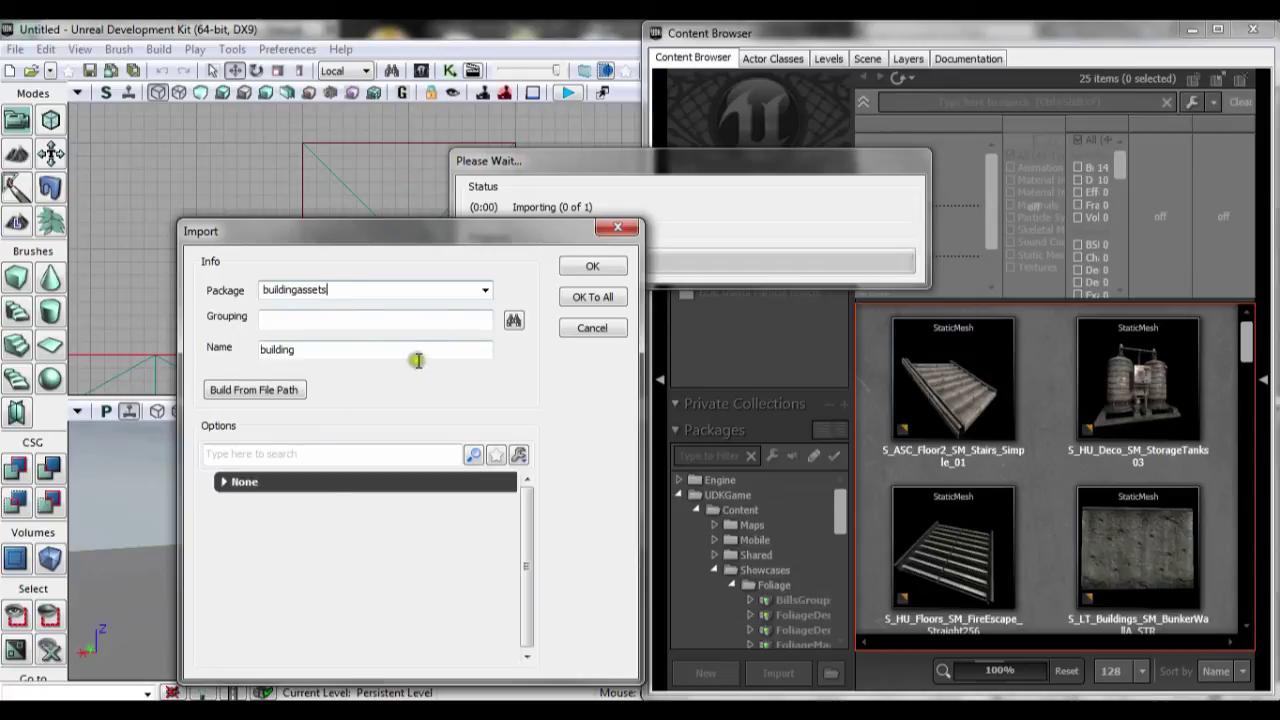
pyautogui.click(591, 268)
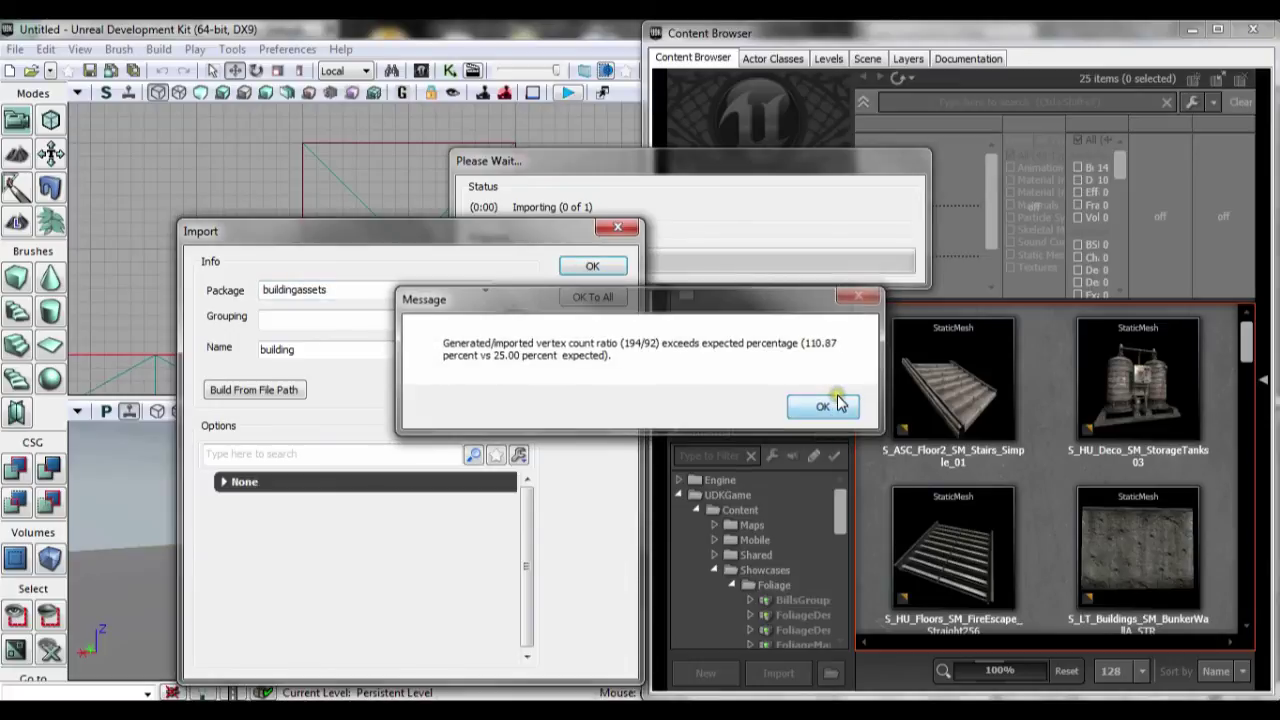
pyautogui.click(835, 403)
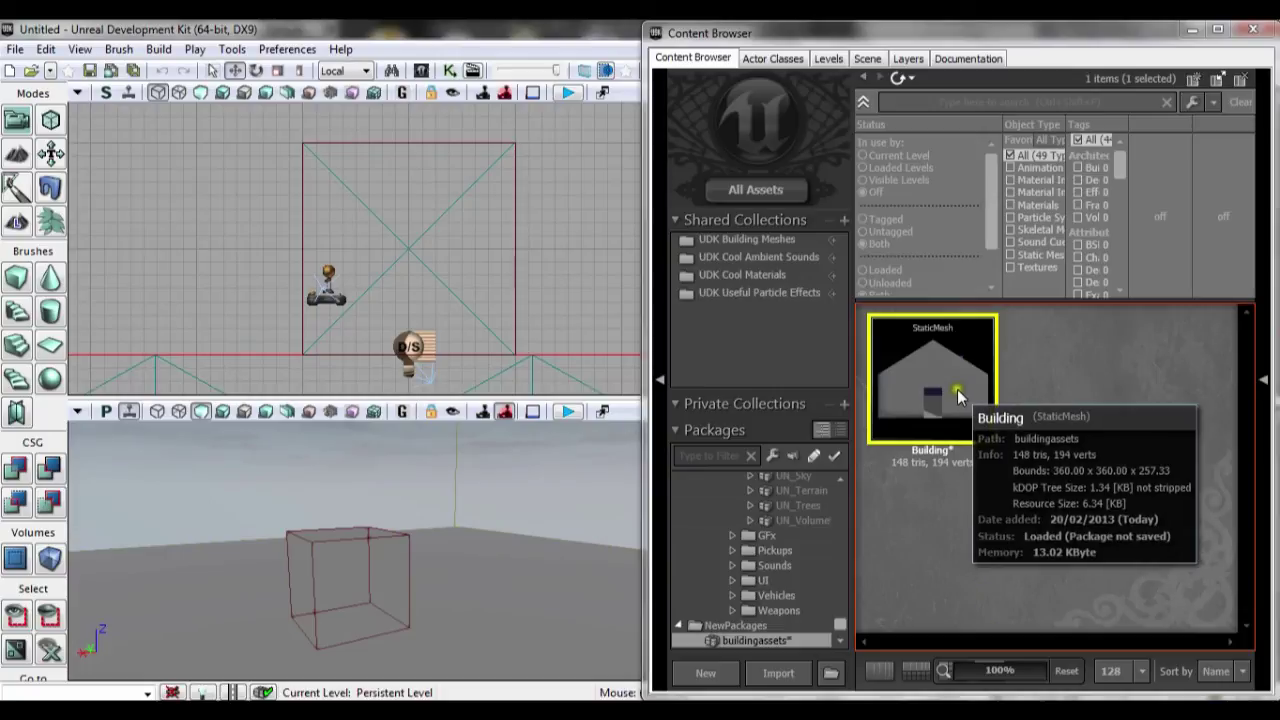
# Place the Building static mesh in the perspective view behind the builder brush and scale it up uniformly
pyautogui.moveTo(957, 389); pyautogui.dragTo(480, 580)
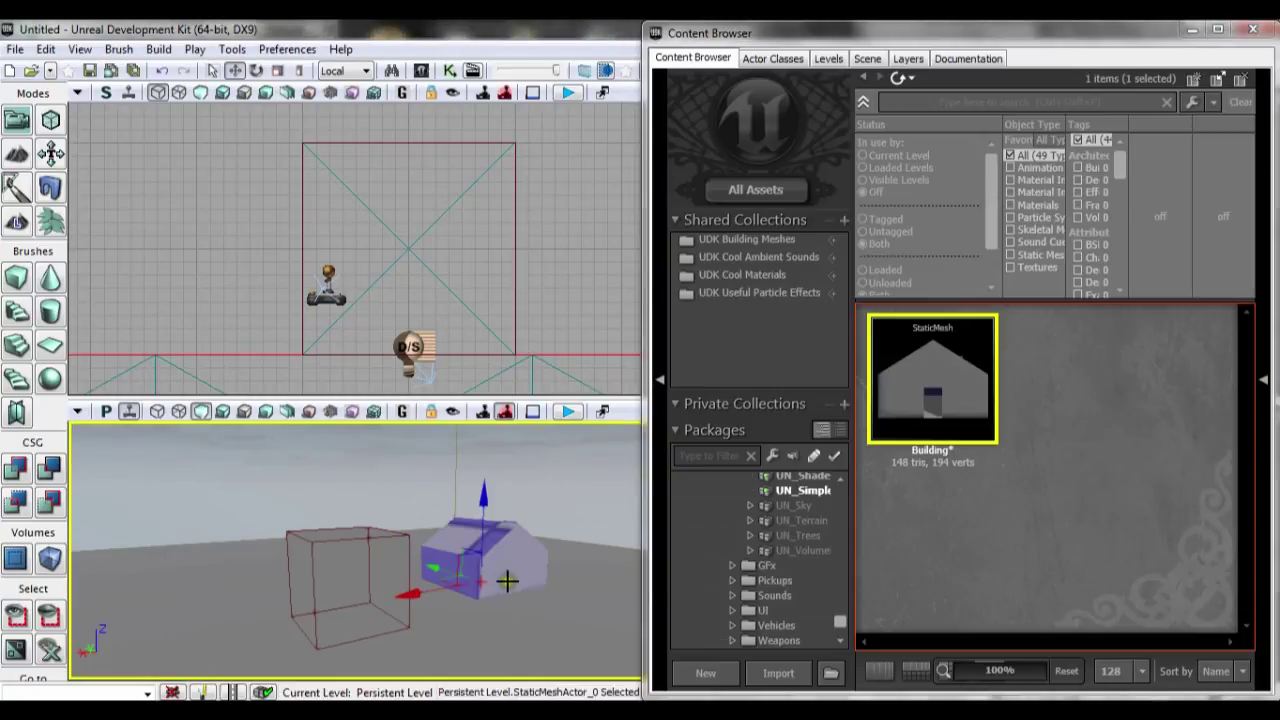
pyautogui.press('space')
pyautogui.press('space')
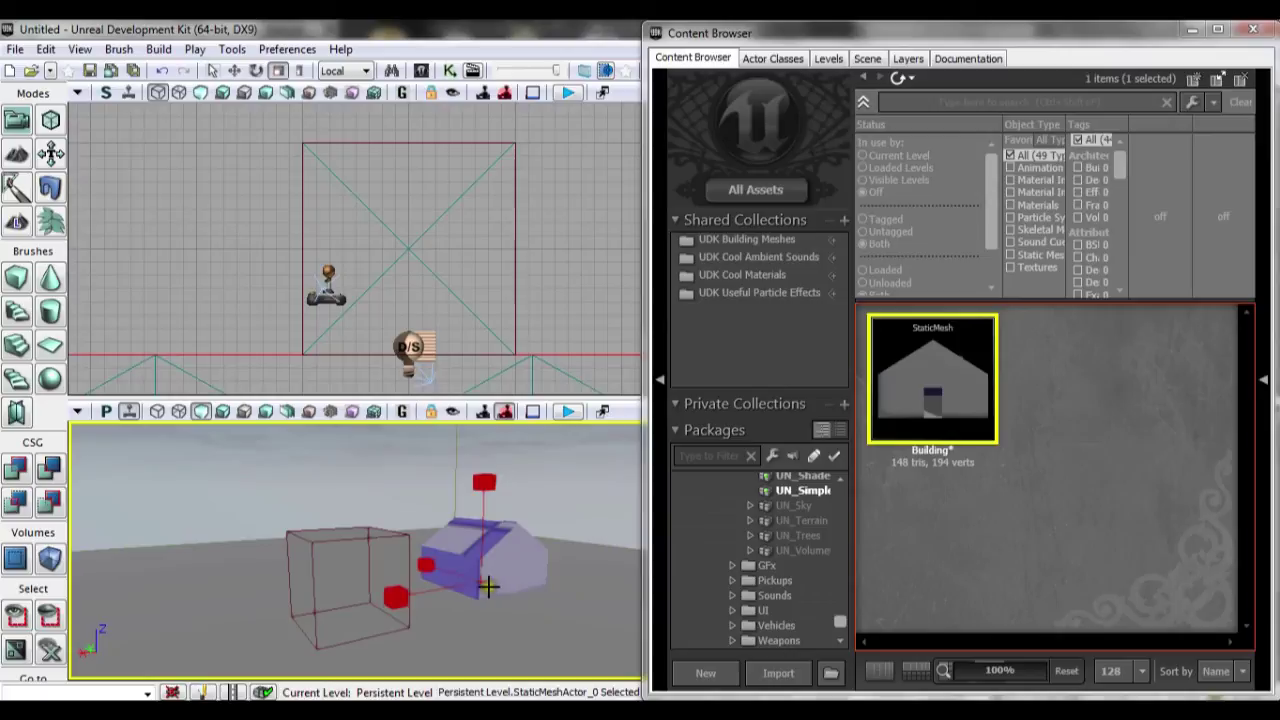
pyautogui.moveTo(482, 548); pyautogui.dragTo(503, 484)
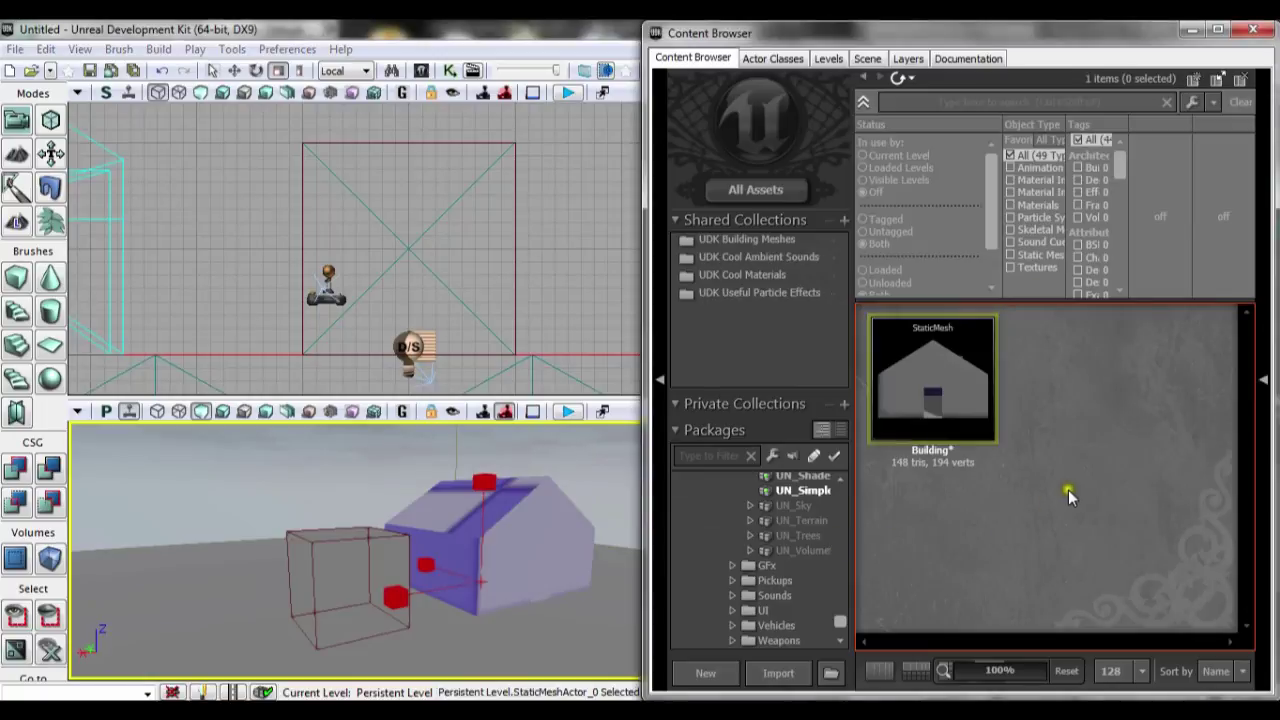
# Show the UDK Cool Materials collection and choose the building texture file in the collisons\texture folder for import
pyautogui.click(737, 276)
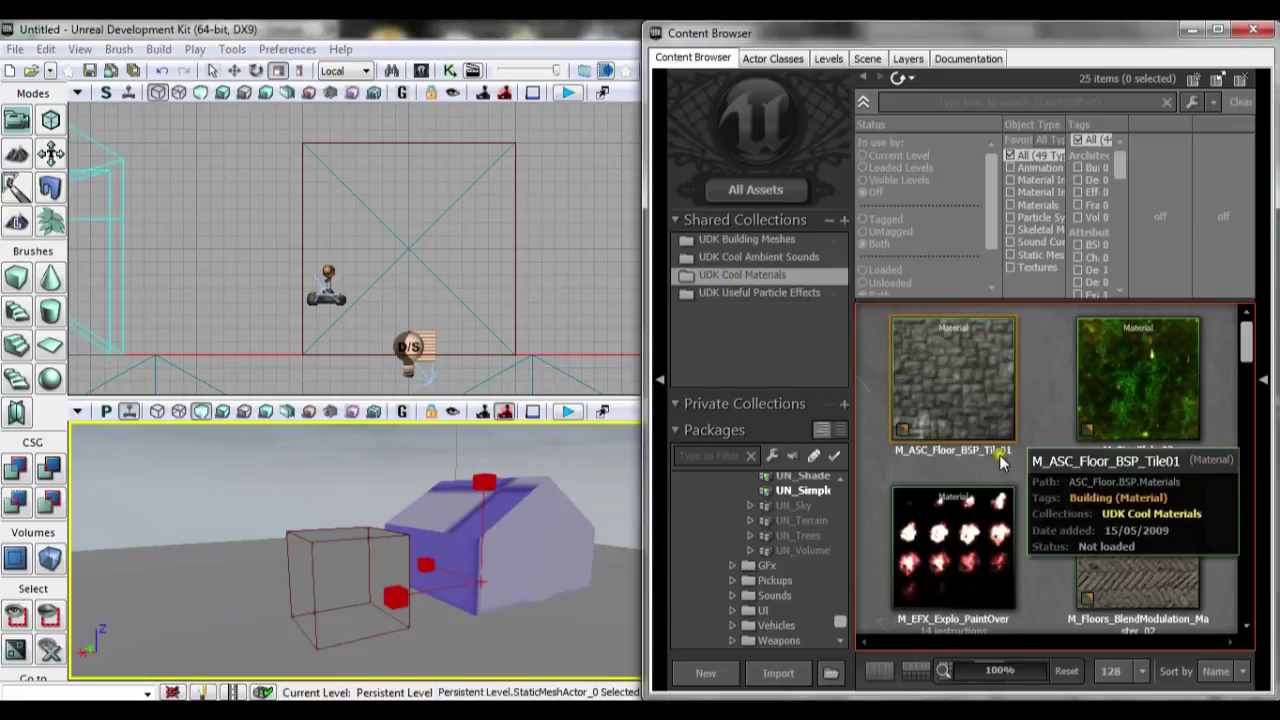
pyautogui.click(777, 673)
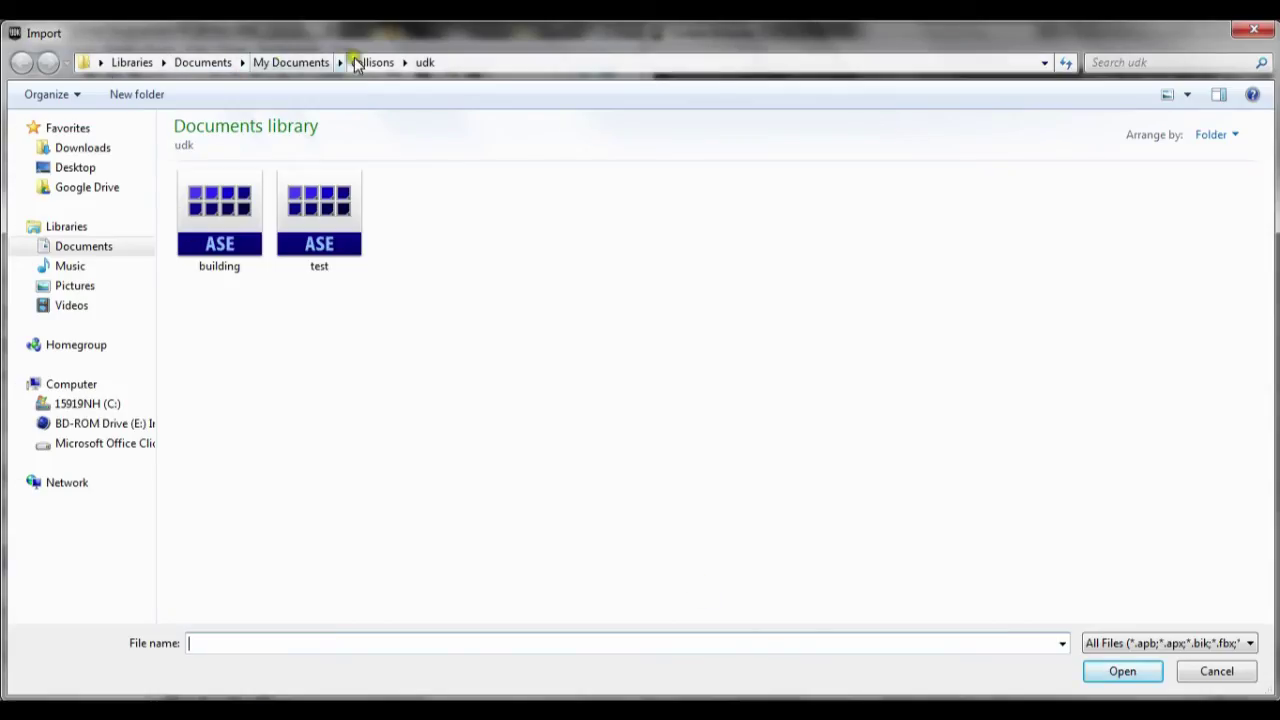
pyautogui.click(362, 62)
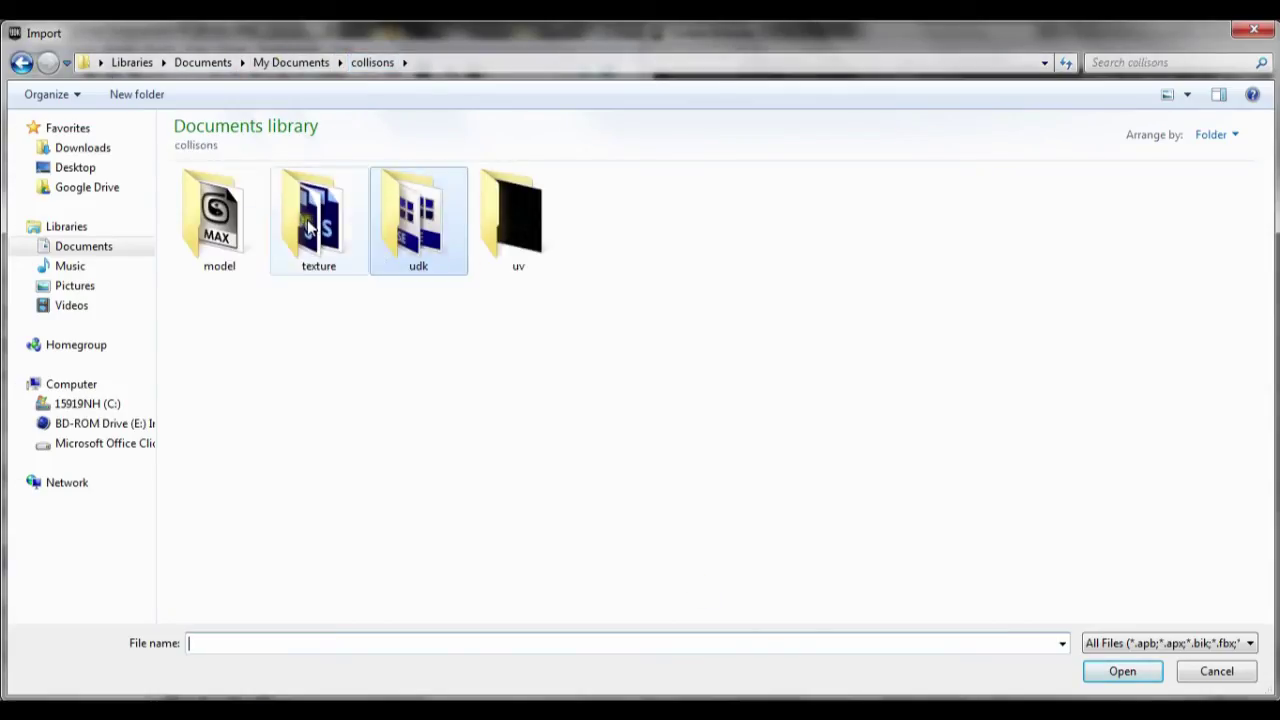
pyautogui.doubleClick(306, 224)
pyautogui.click(212, 218)
pyautogui.doubleClick(212, 218)
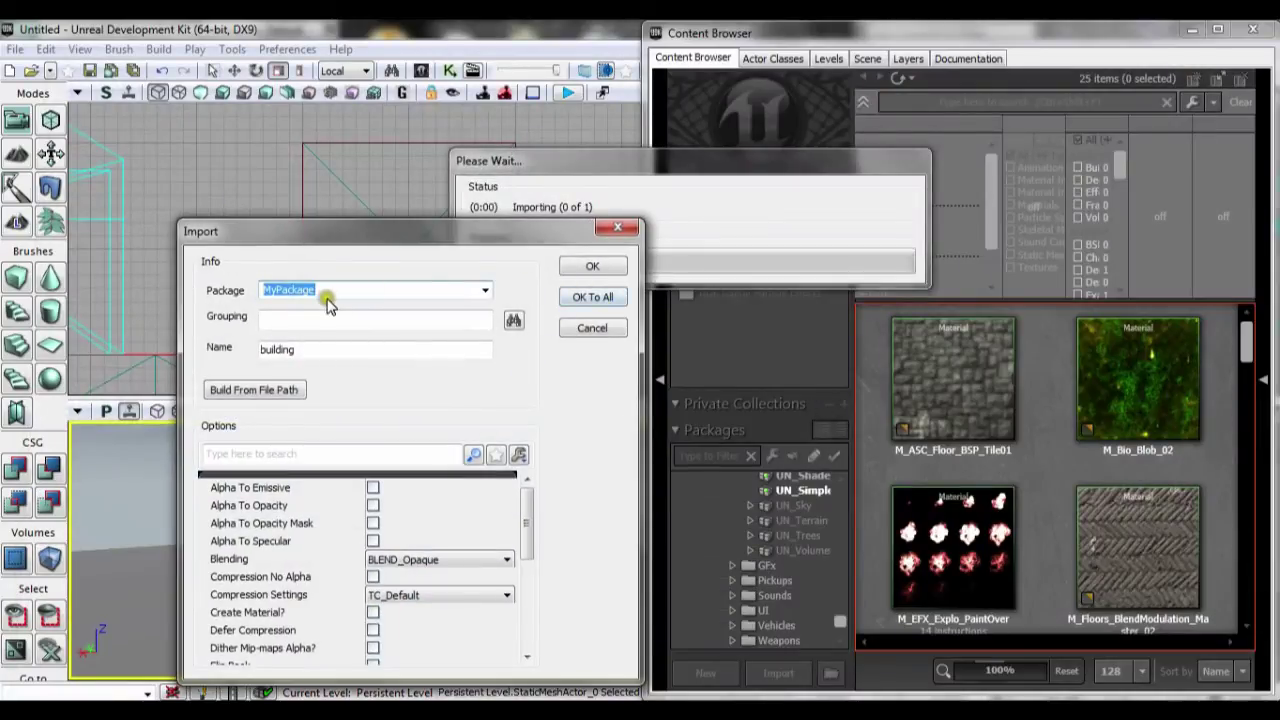
# Import the texture into the buildingassets package under the name buildingtexture
pyautogui.click(359, 289)
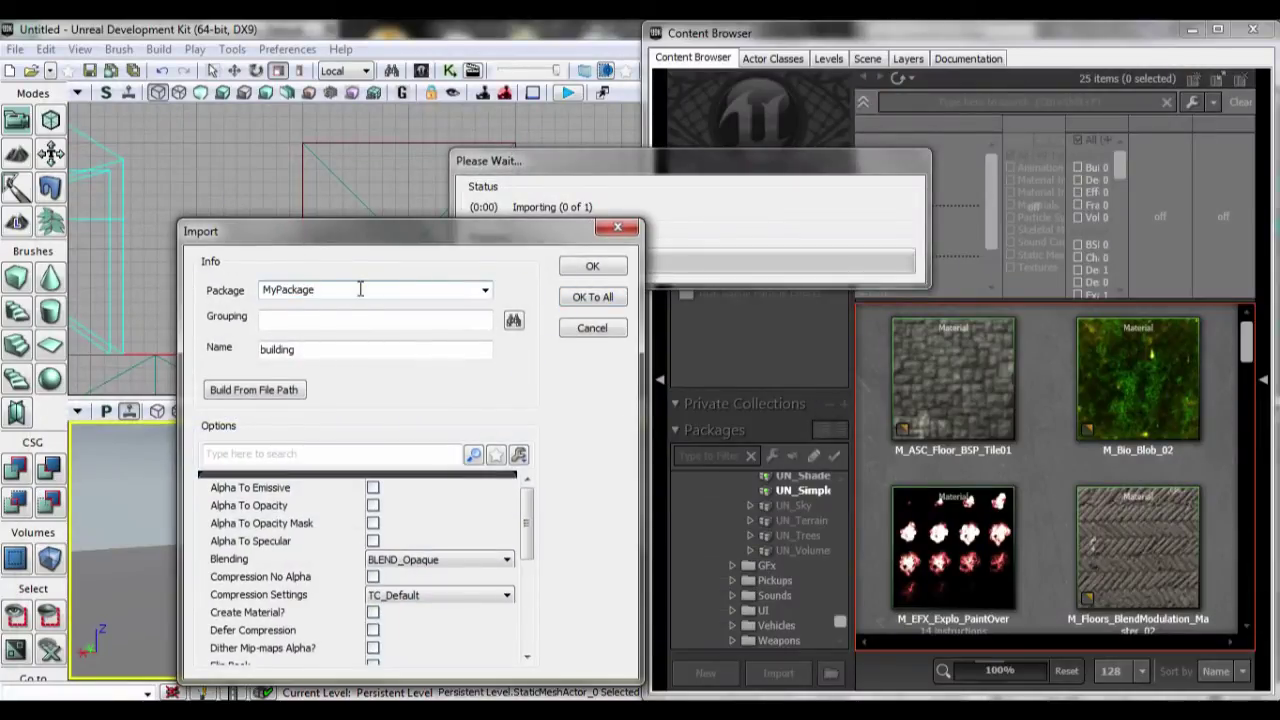
pyautogui.doubleClick(356, 289)
pyautogui.write('buildingassets')
pyautogui.click(385, 349)
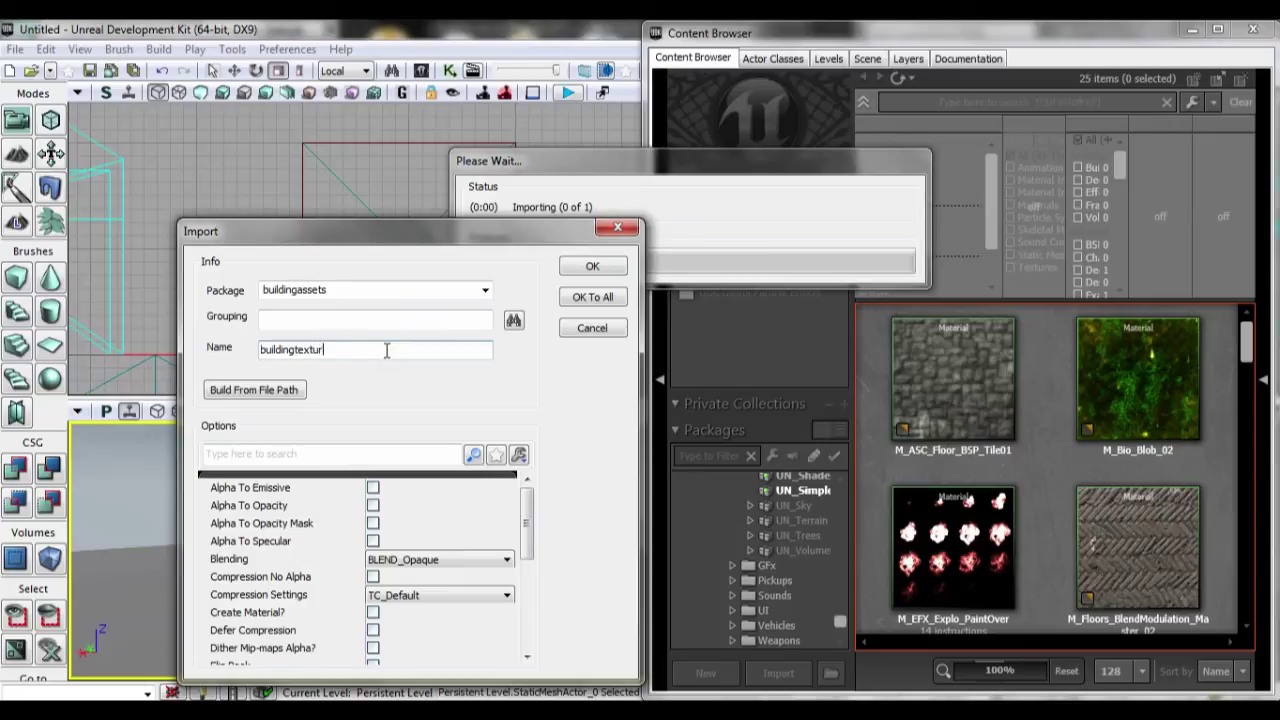
pyautogui.write('texture')
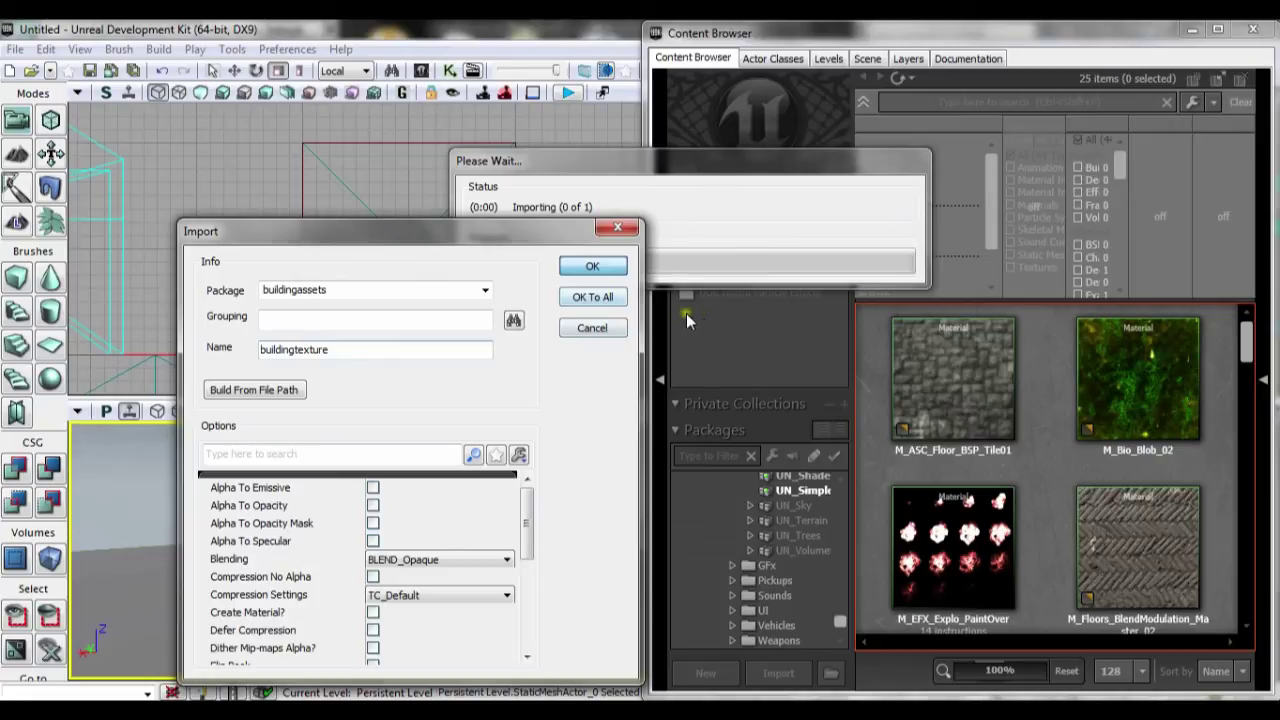
pyautogui.click(592, 270)
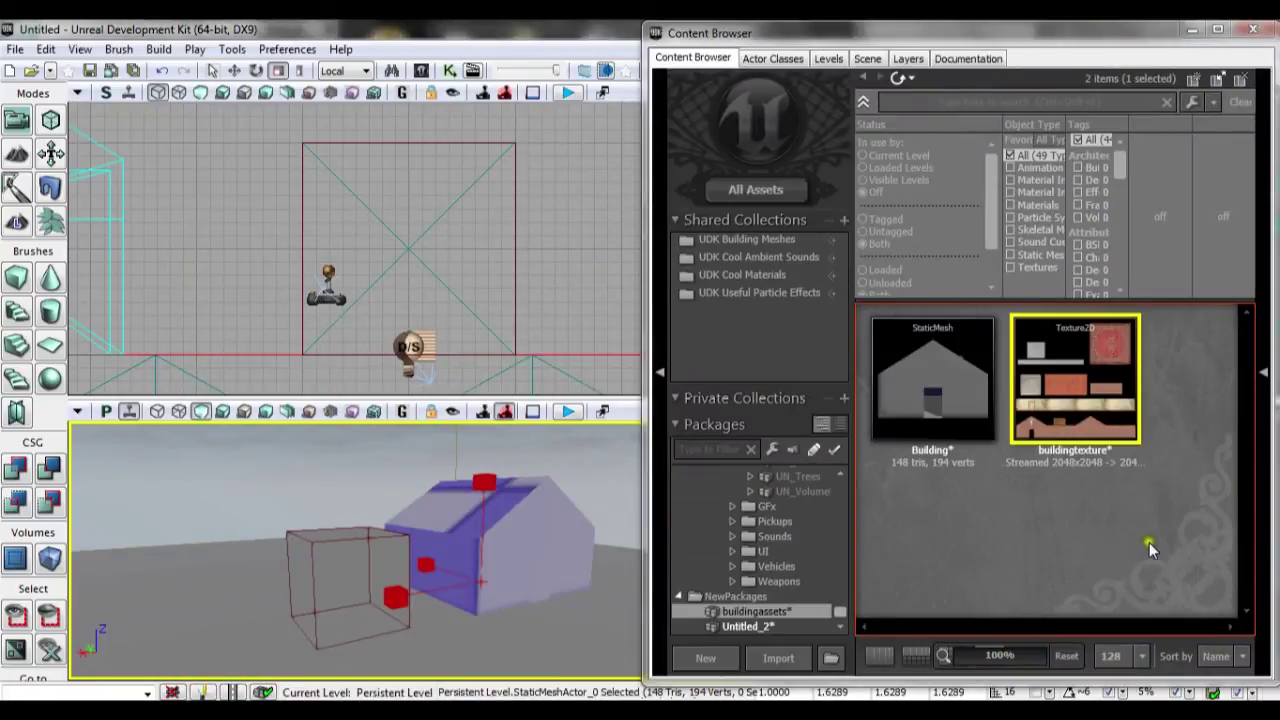
# Create a new Material named buildingmaterial in the buildingassets package
pyautogui.click(703, 658)
pyautogui.click(626, 349)
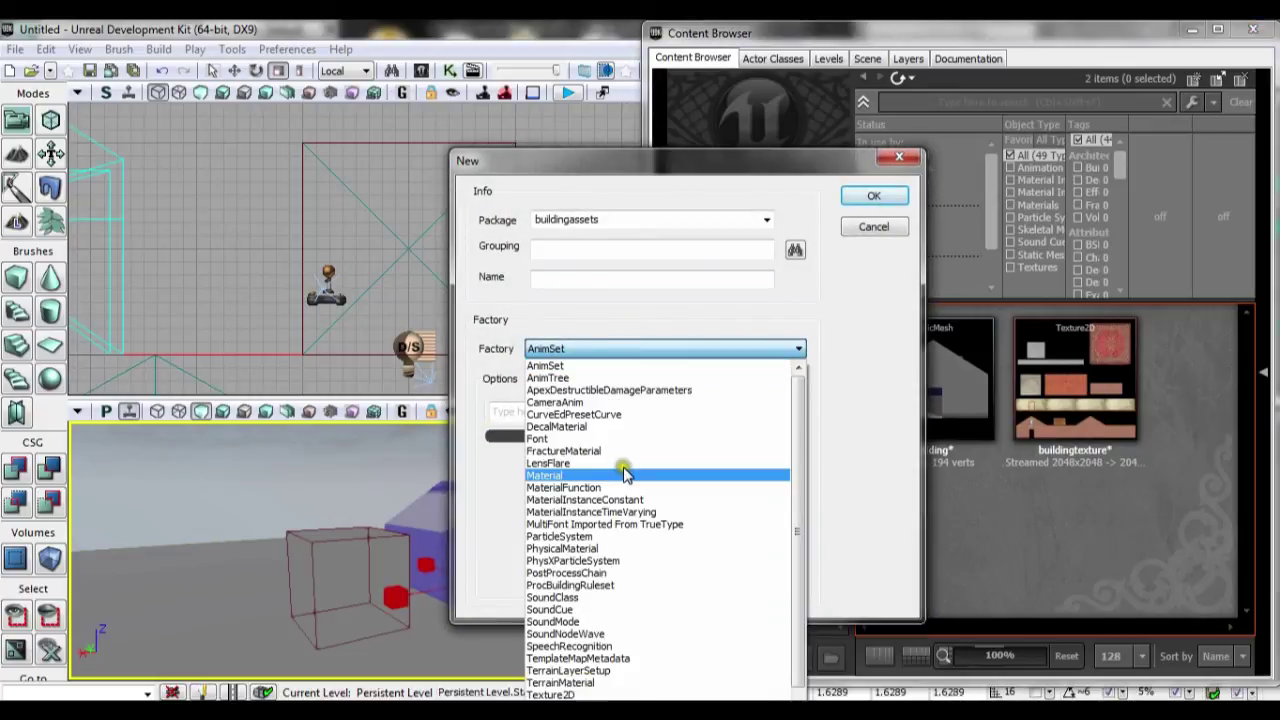
pyautogui.click(585, 476)
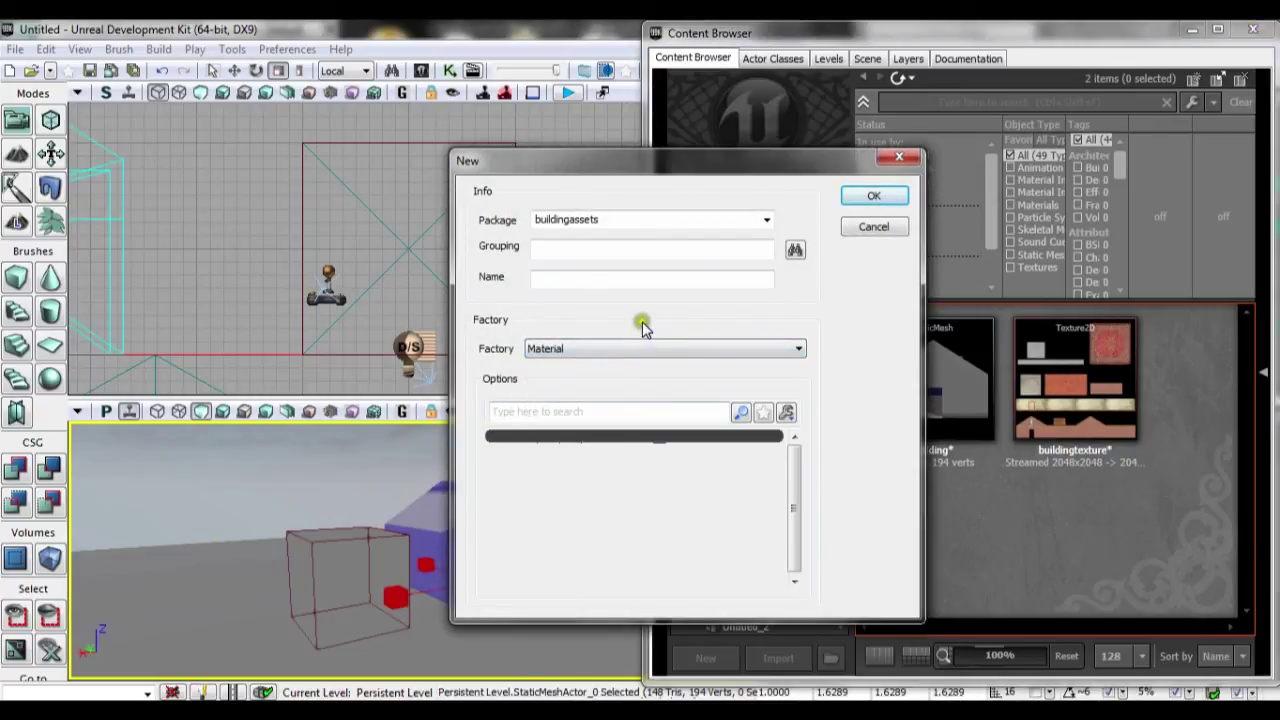
pyautogui.click(603, 277)
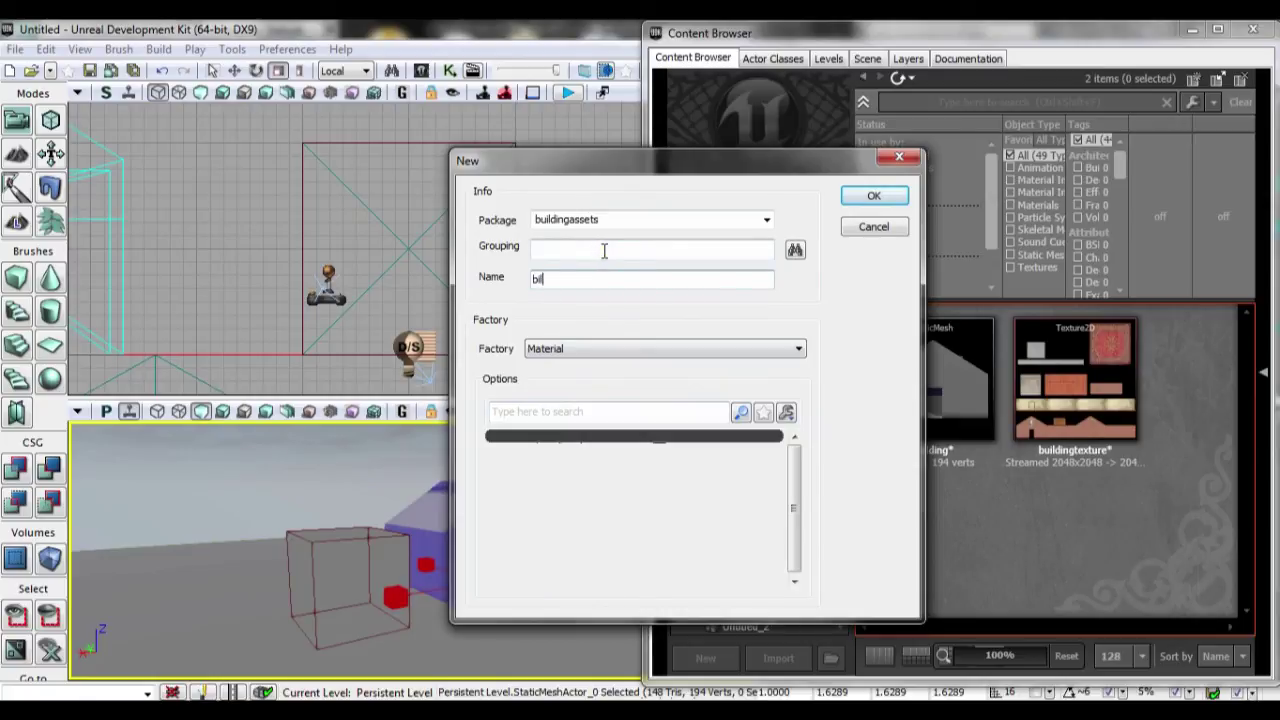
pyautogui.write('buildingmaterial')
pyautogui.click(856, 198)
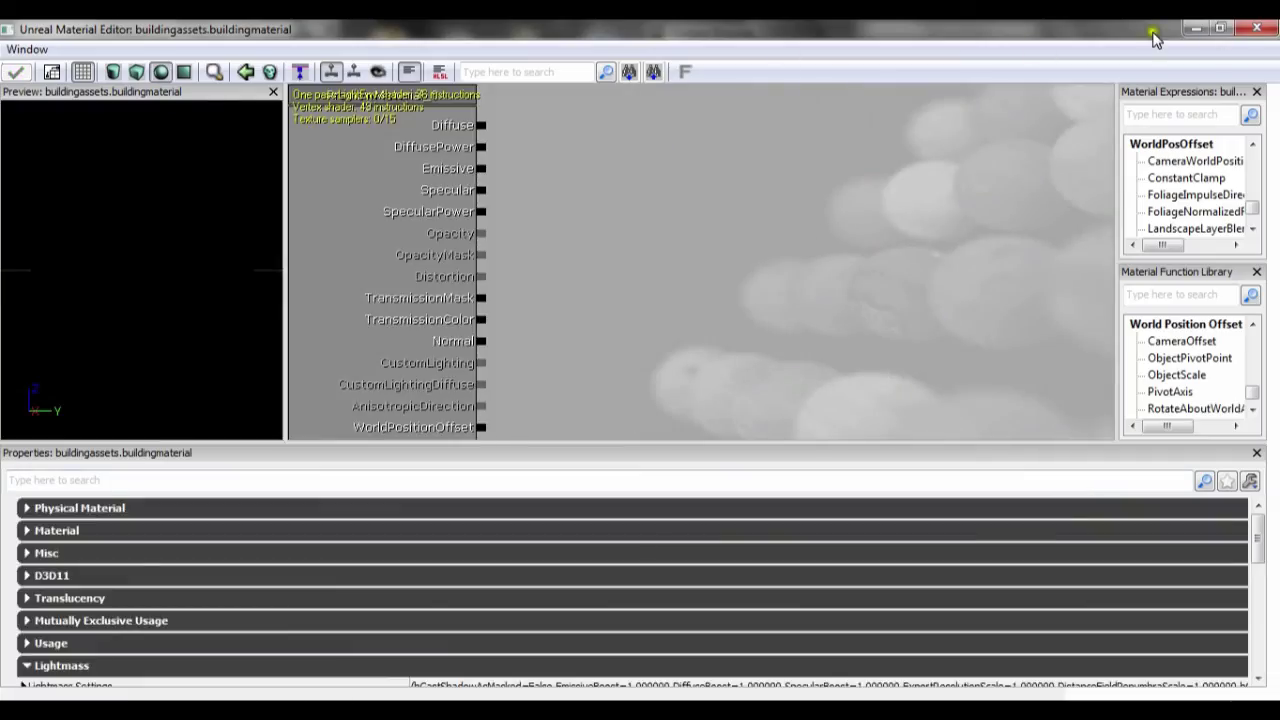
# Add buildingtexture to the material graph as a Texture Sample, connect its colour output to Diffuse, apply the material and close its editor
pyautogui.moveTo(1155, 38); pyautogui.dragTo(600, 40)
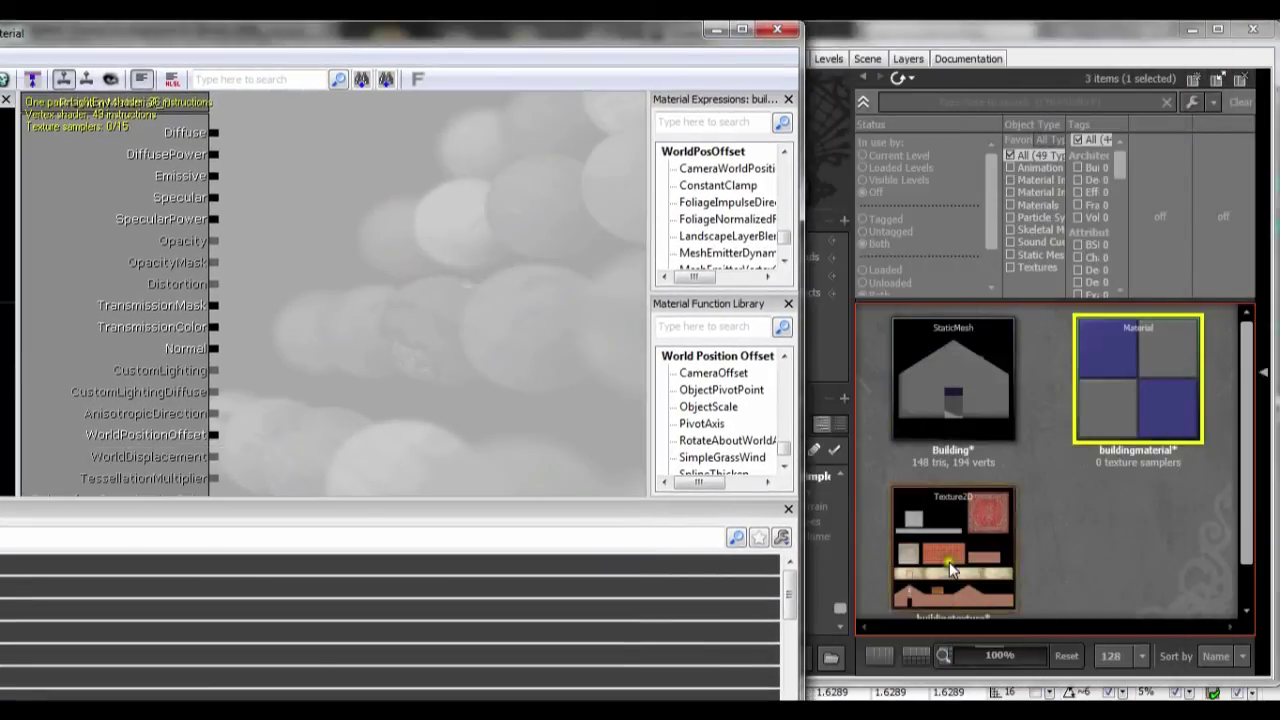
pyautogui.moveTo(944, 548); pyautogui.dragTo(498, 280)
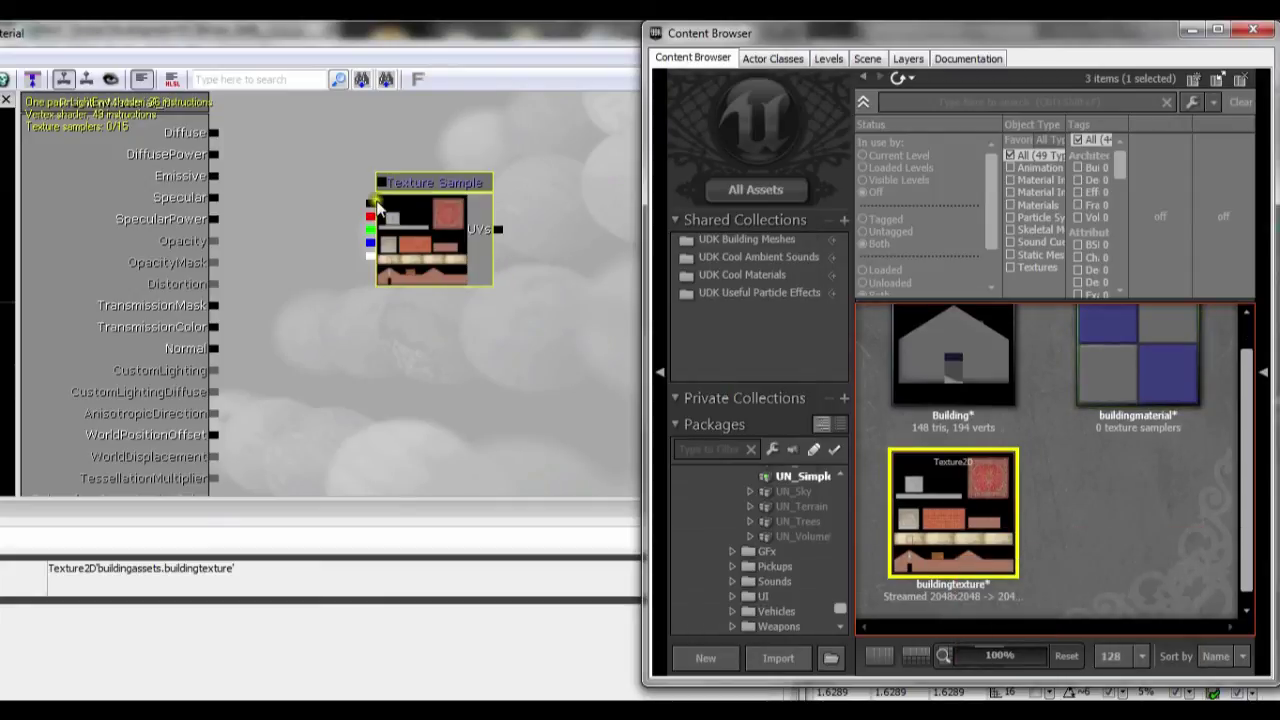
pyautogui.moveTo(377, 205); pyautogui.dragTo(216, 140)
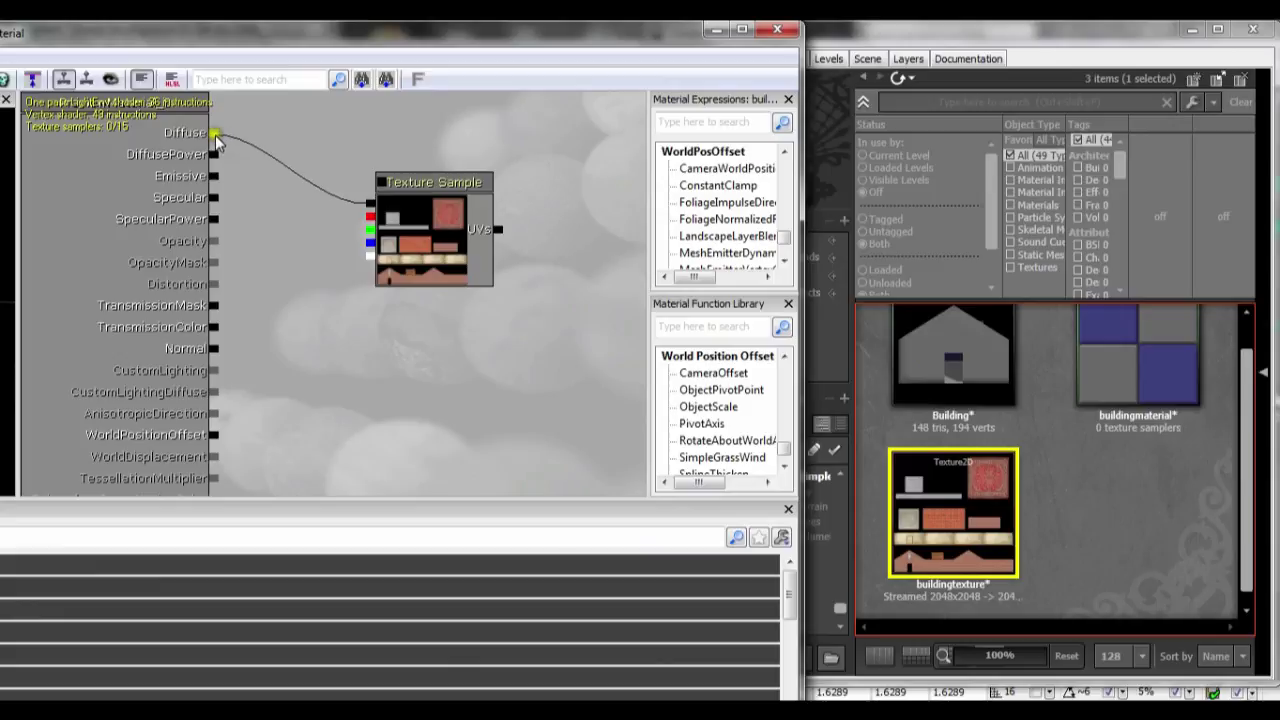
pyautogui.moveTo(527, 45); pyautogui.dragTo(928, 65)
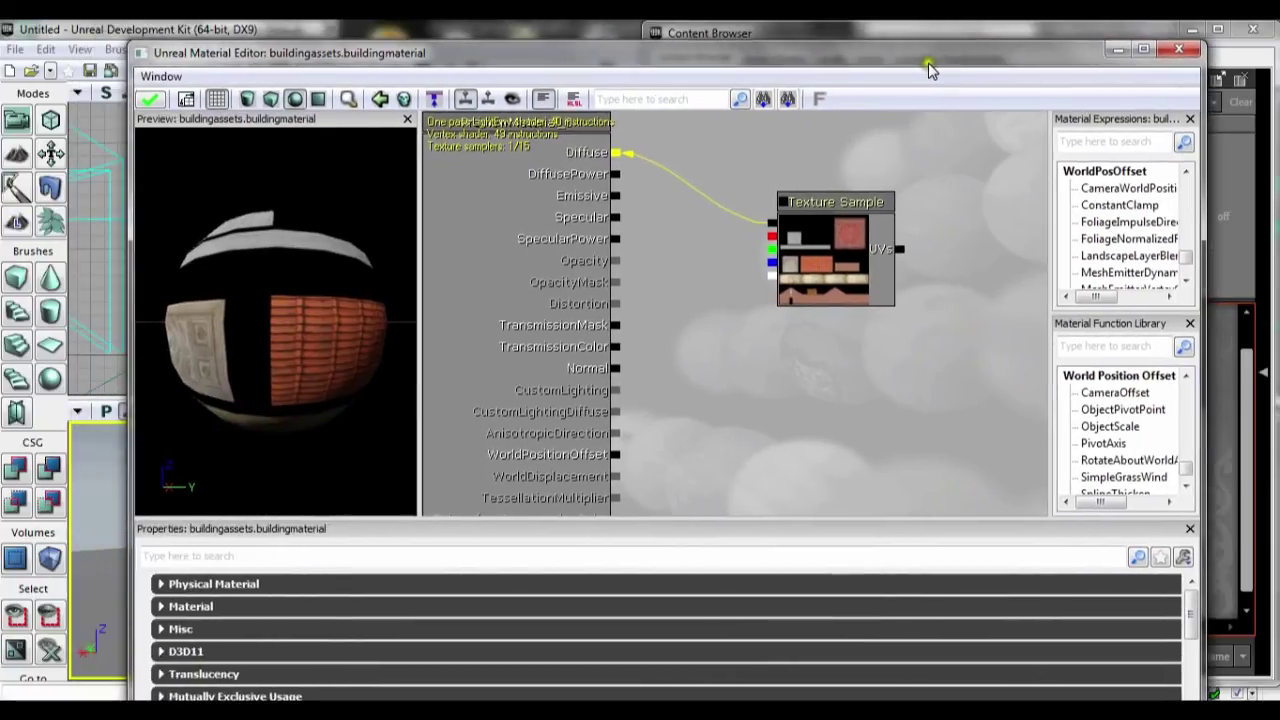
pyautogui.click(156, 102)
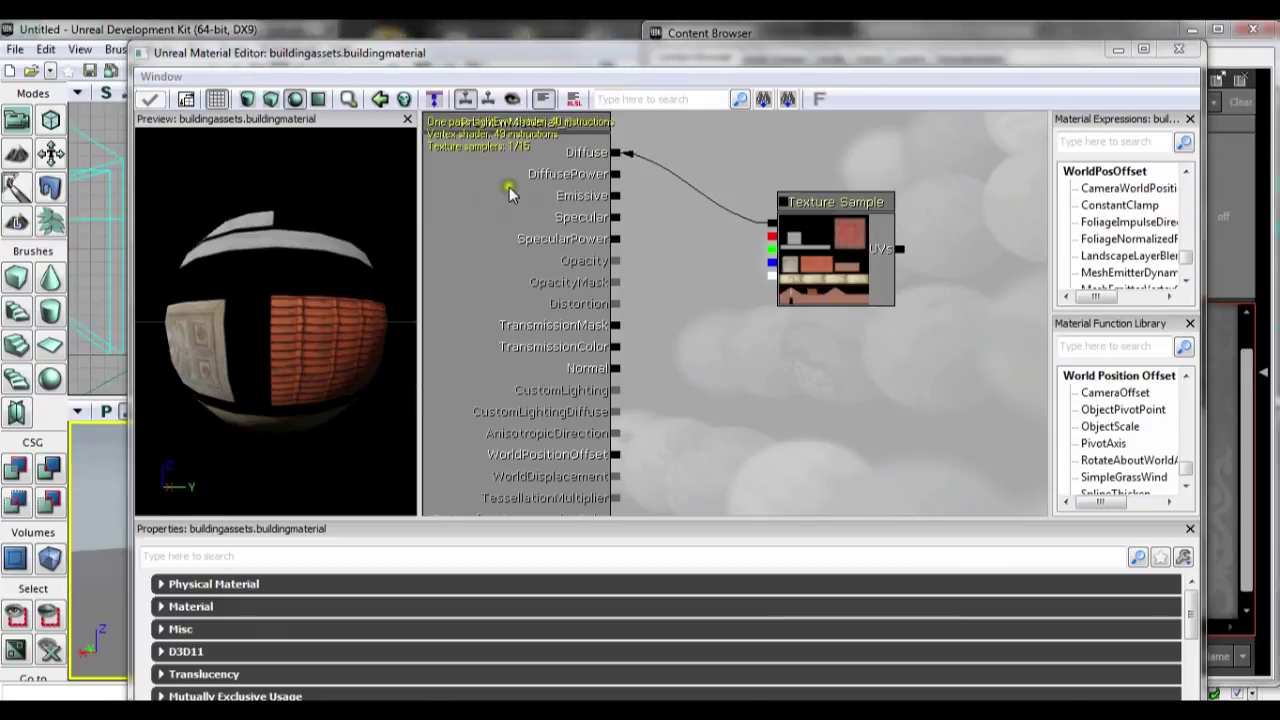
pyautogui.click(1178, 49)
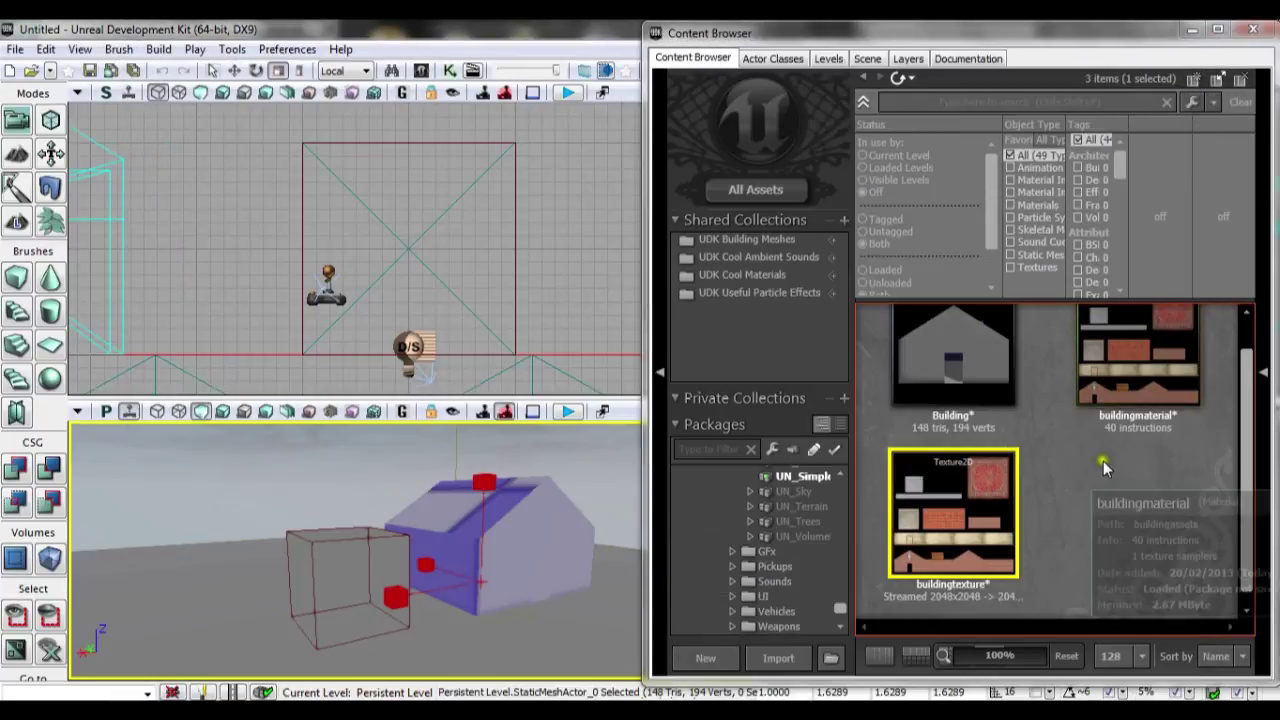
# Assign buildingmaterial to the placed building in the perspective view and deselect the building
pyautogui.click(1132, 492)
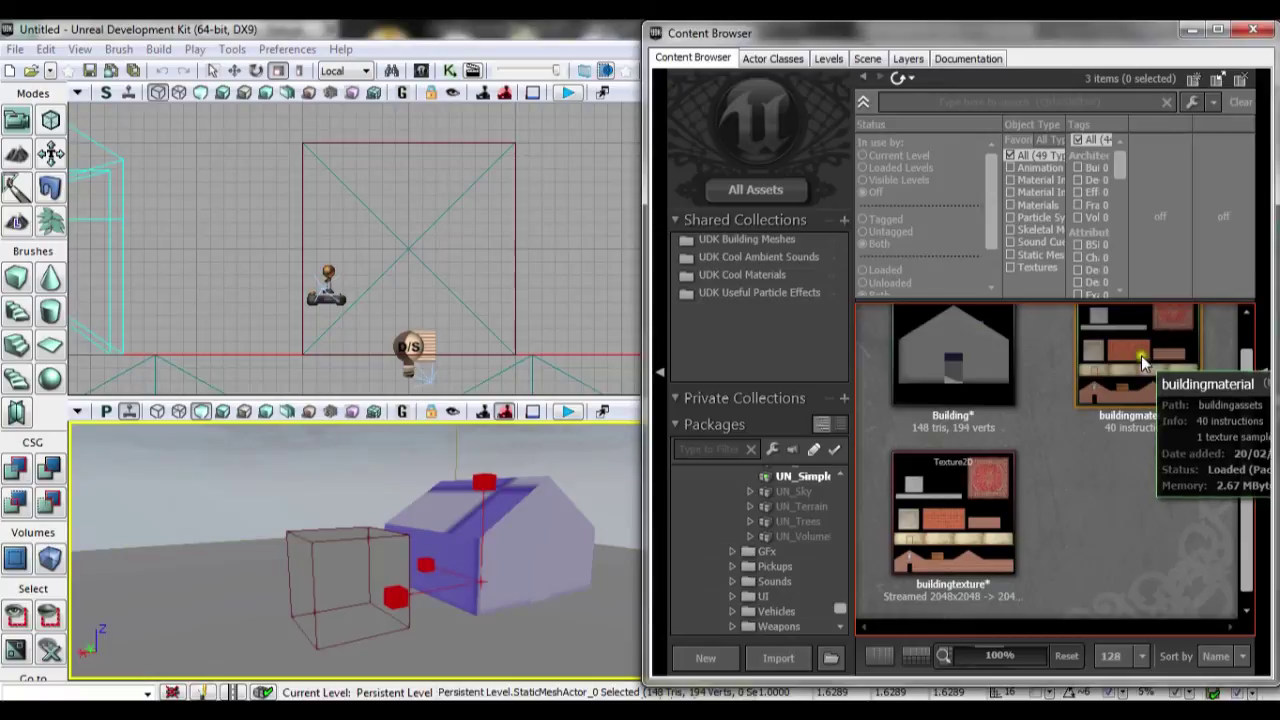
pyautogui.moveTo(1143, 355); pyautogui.dragTo(515, 560)
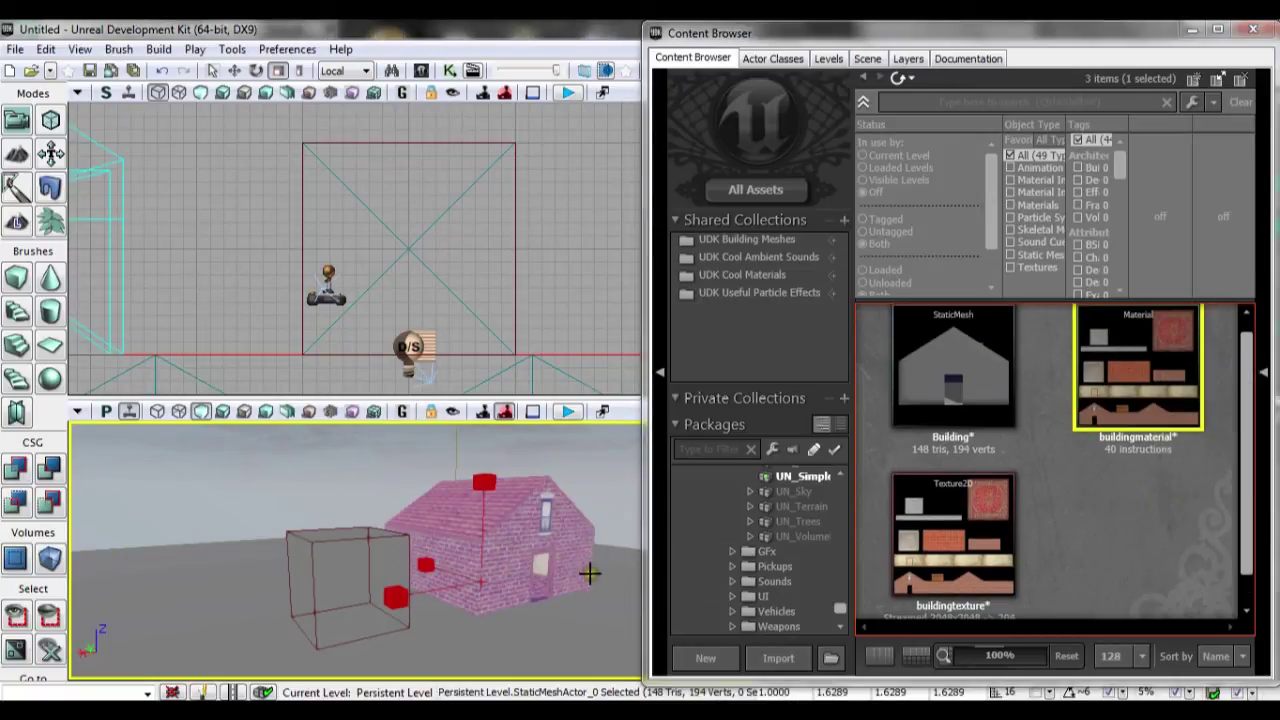
pyautogui.click(553, 612)
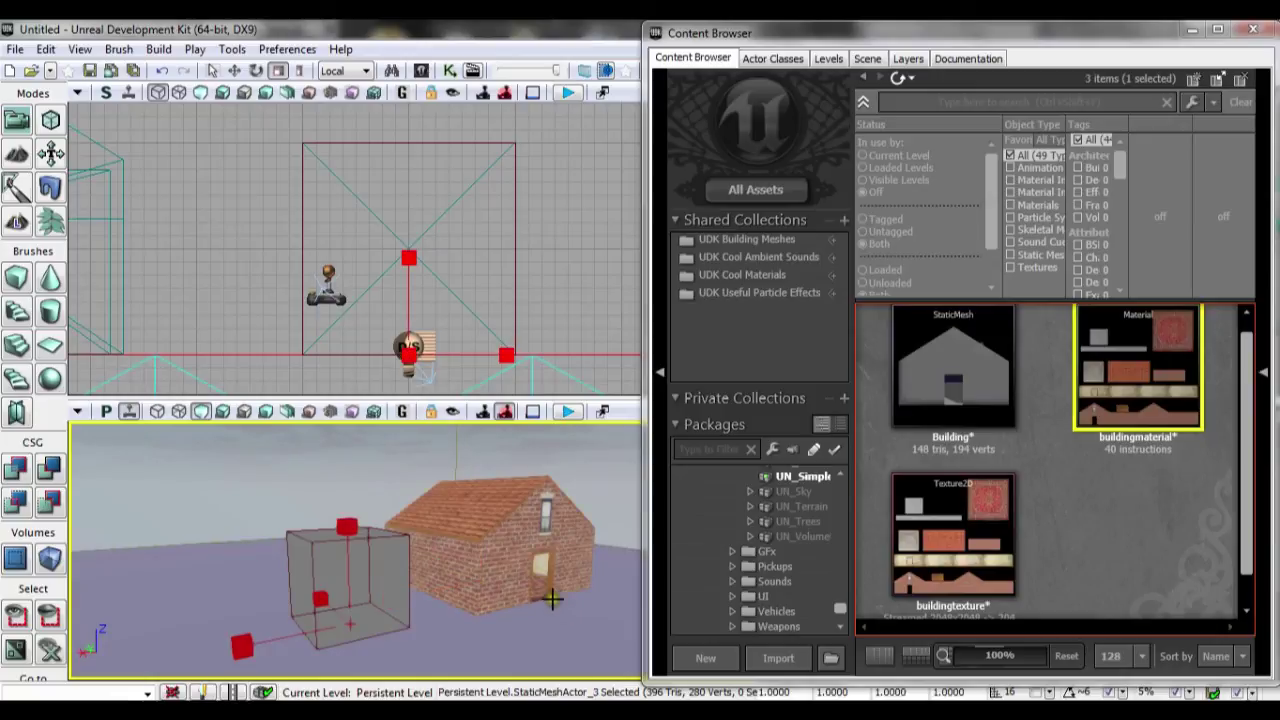
# Play the level from the ground in front of the house and walk inside and back out to test its collision
pyautogui.rightClick(580, 618)
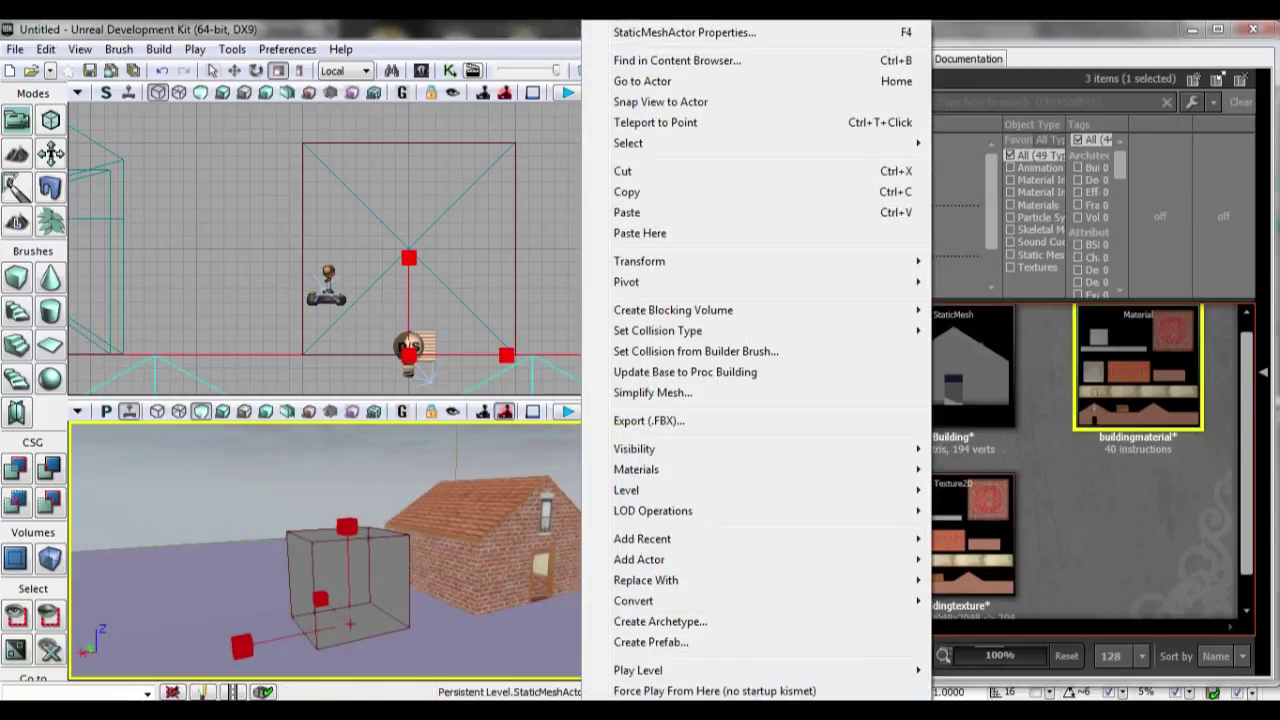
pyautogui.click(655, 691)
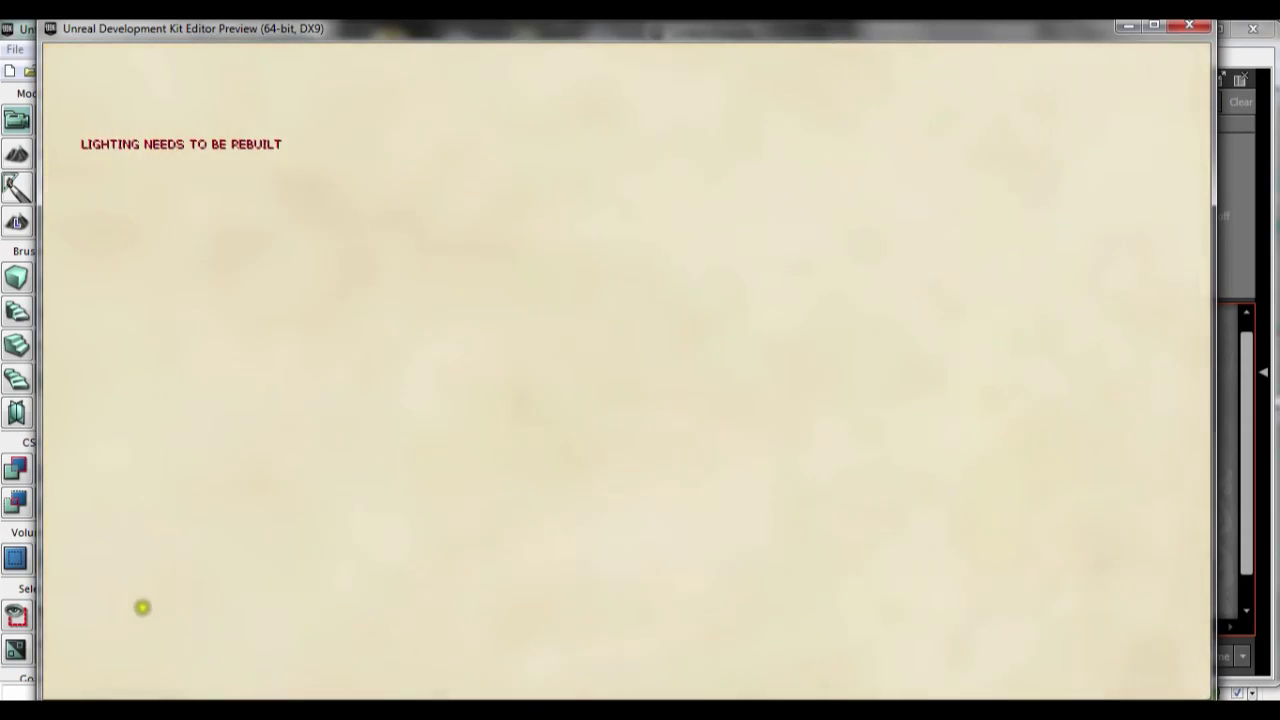
pyautogui.press('s')
pyautogui.press('w')
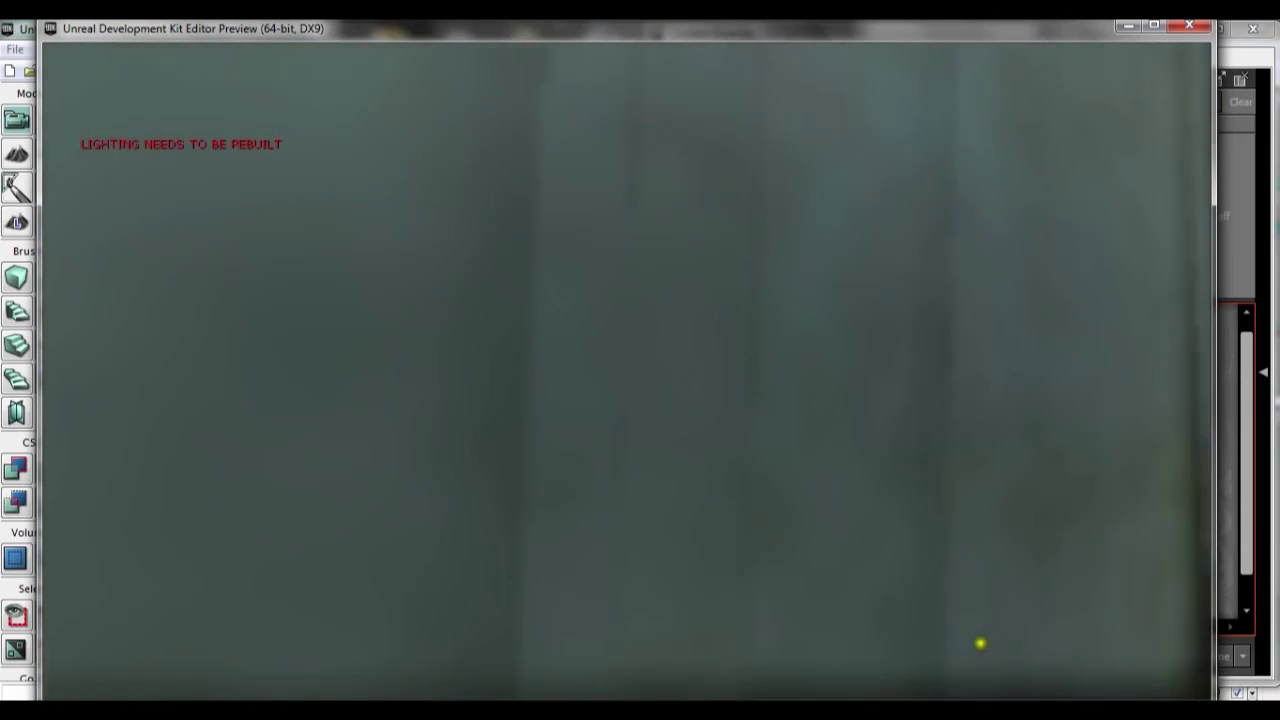
pyautogui.press('w')
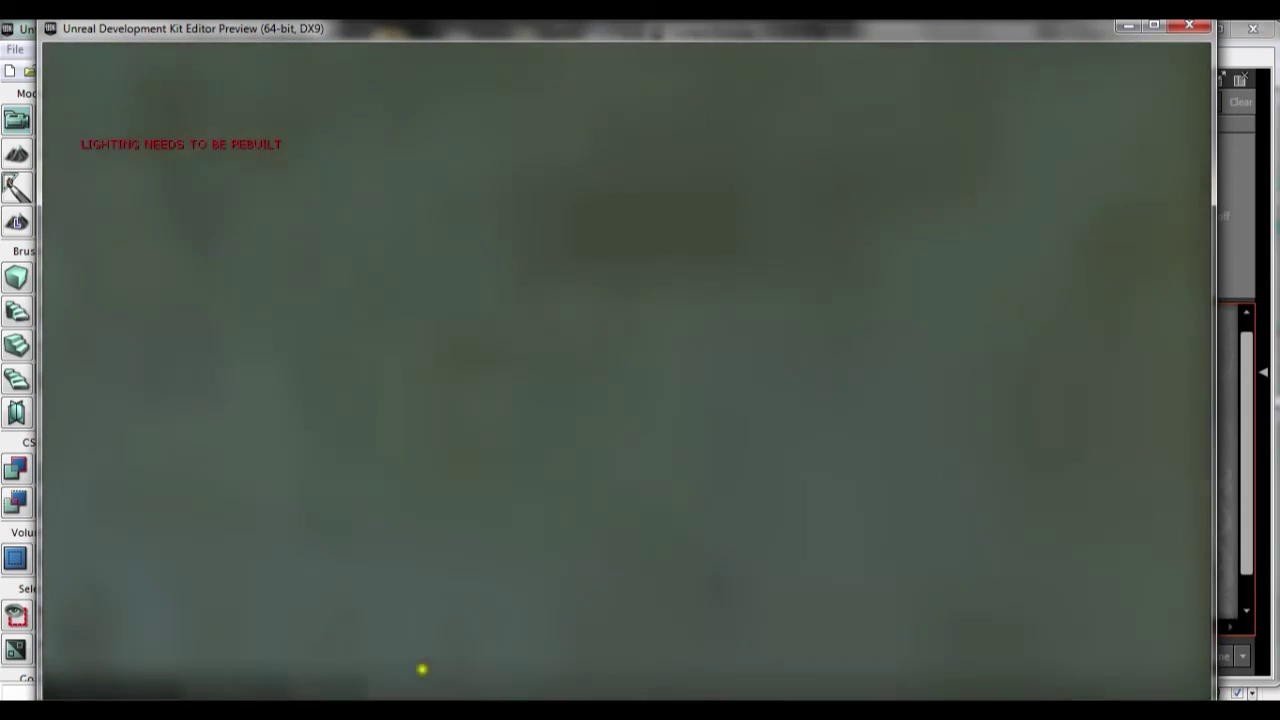
pyautogui.press('s')
pyautogui.press('w')
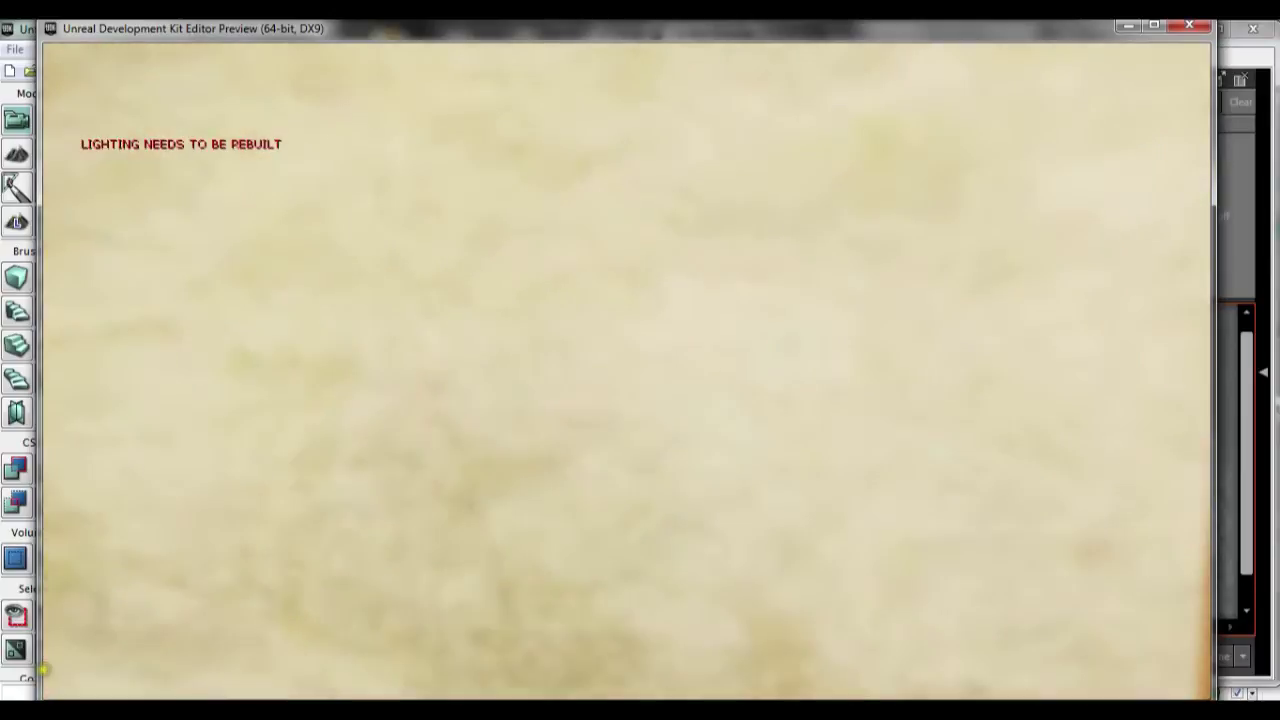
pyautogui.press('s')
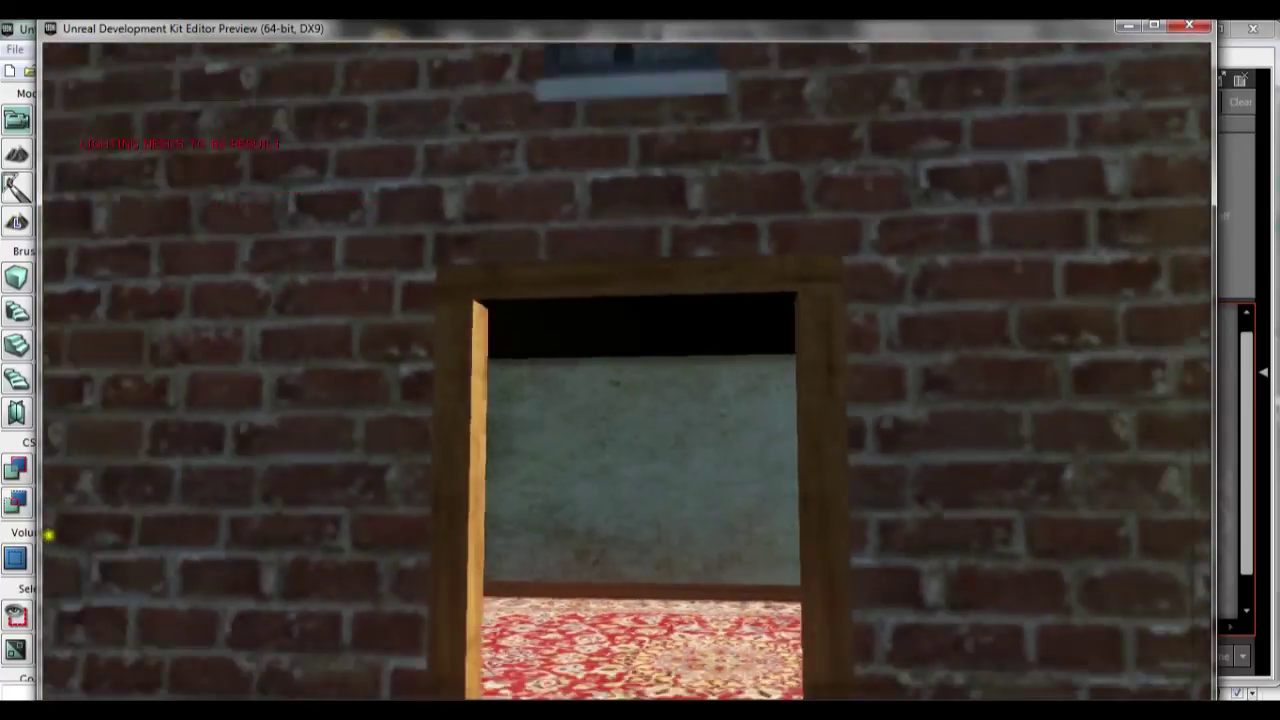
pyautogui.press('s')
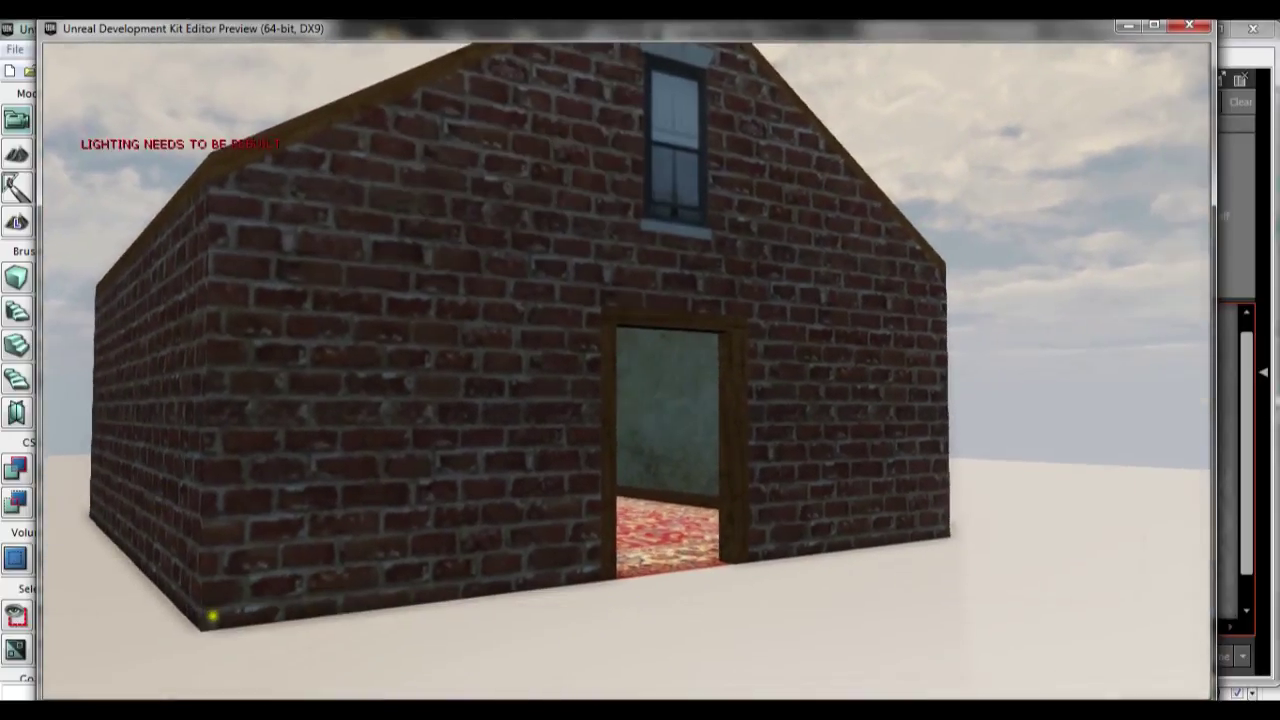
pyautogui.press('w')
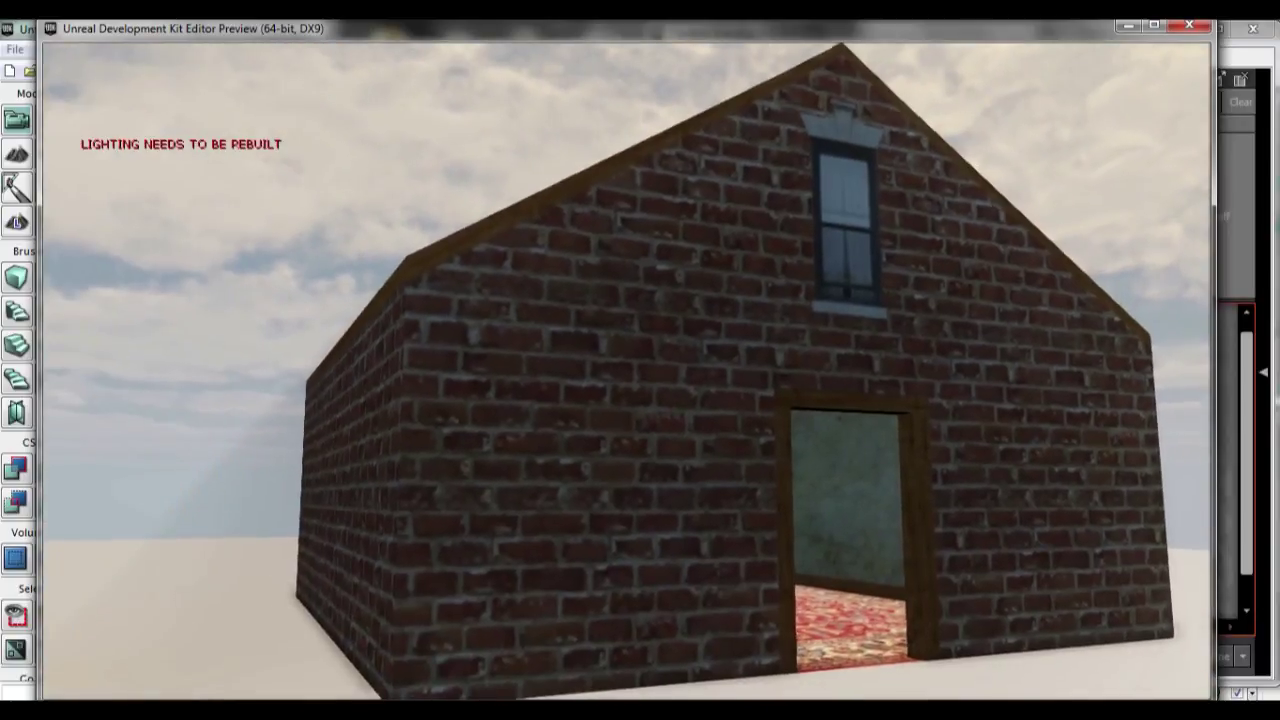